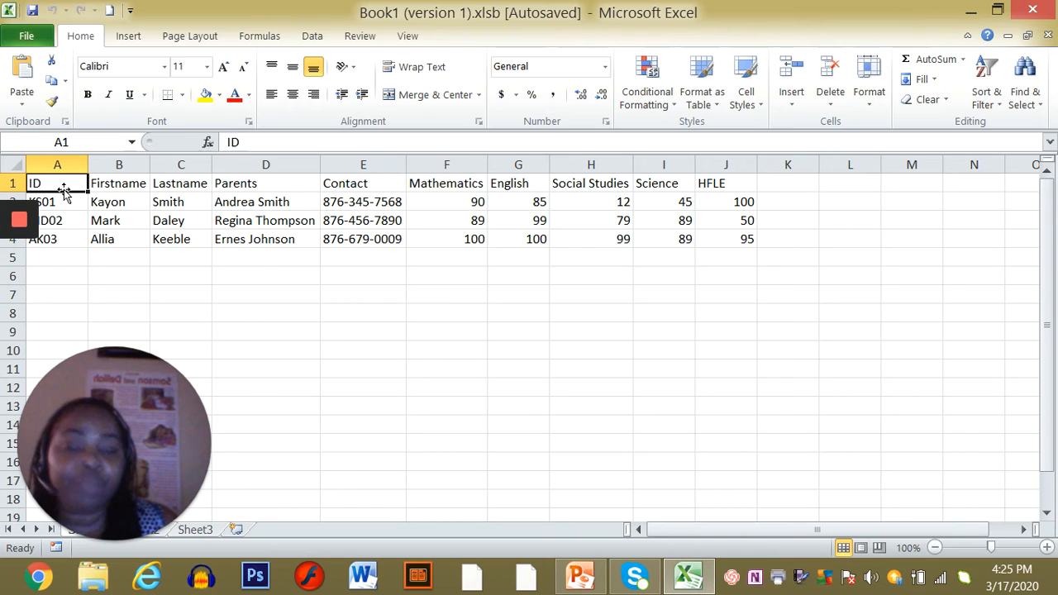
Step: Review the column headings in row 1 of the student table, from ID across to HFLE
{"action": "key", "text": "Right"}
{"action": "key", "text": "Right"}
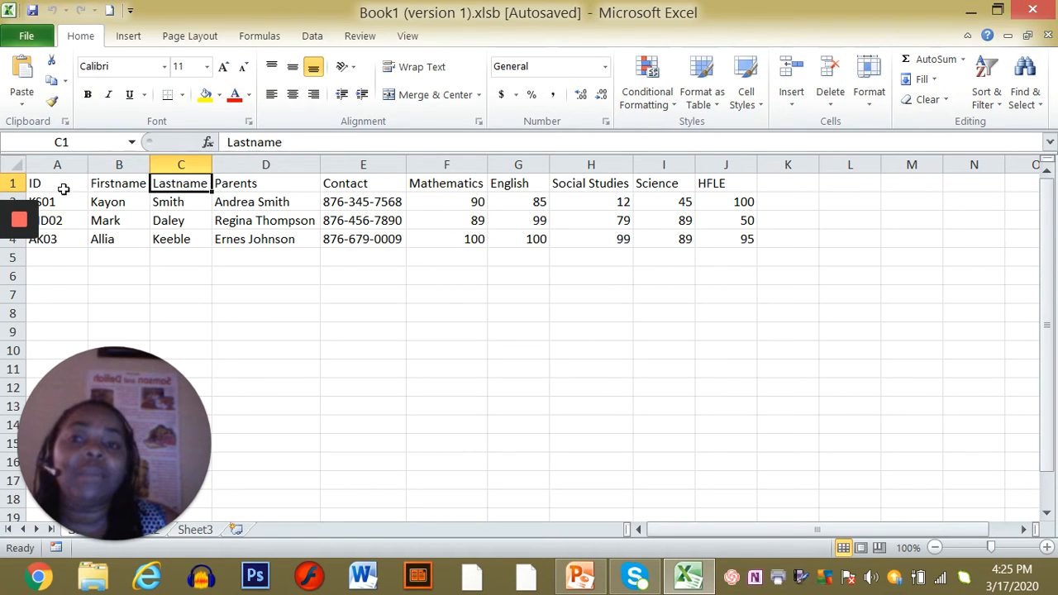
{"action": "key", "text": "Right"}
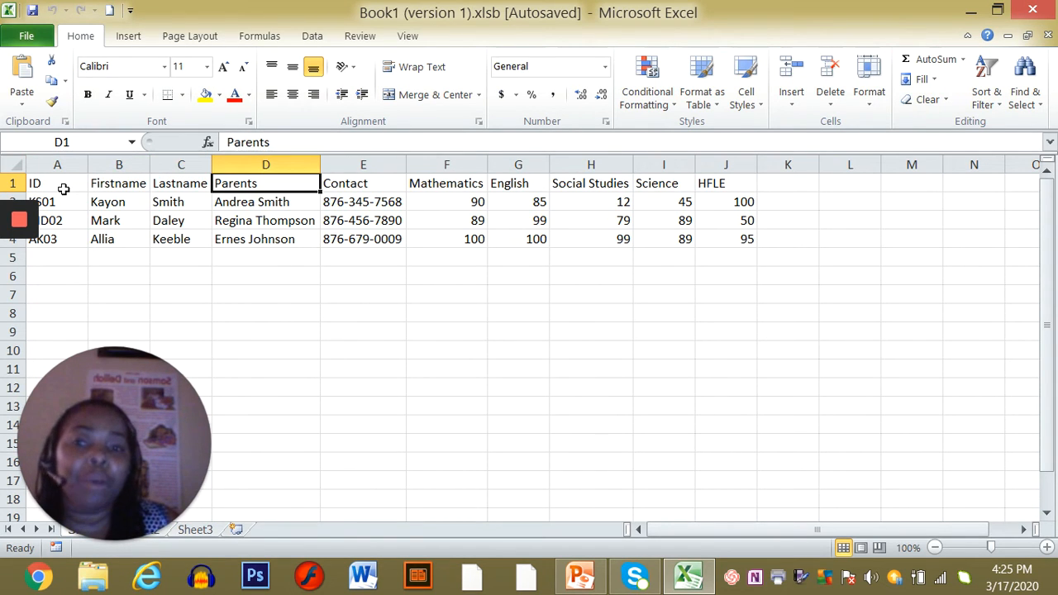
{"action": "key", "text": "Right"}
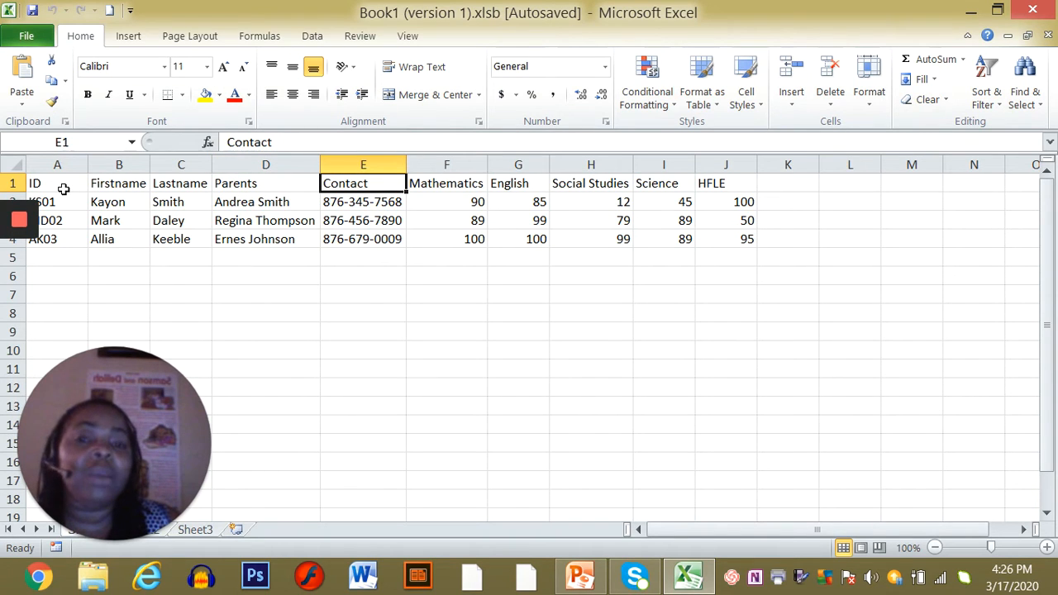
{"action": "key", "text": "Right"}
{"action": "key", "text": "Right"}
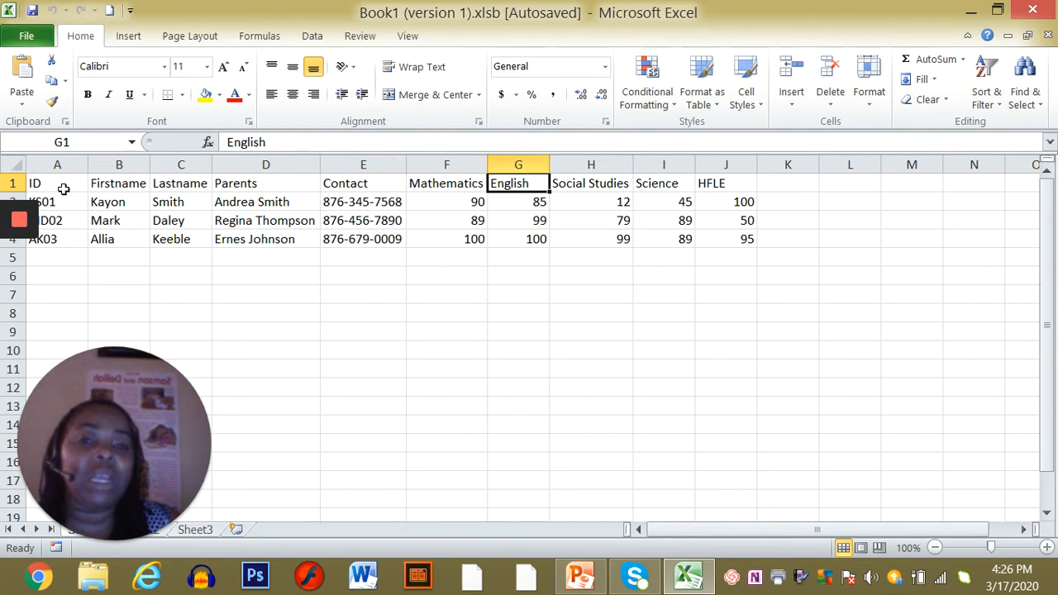
{"action": "key", "text": "Right"}
{"action": "key", "text": "Right"}
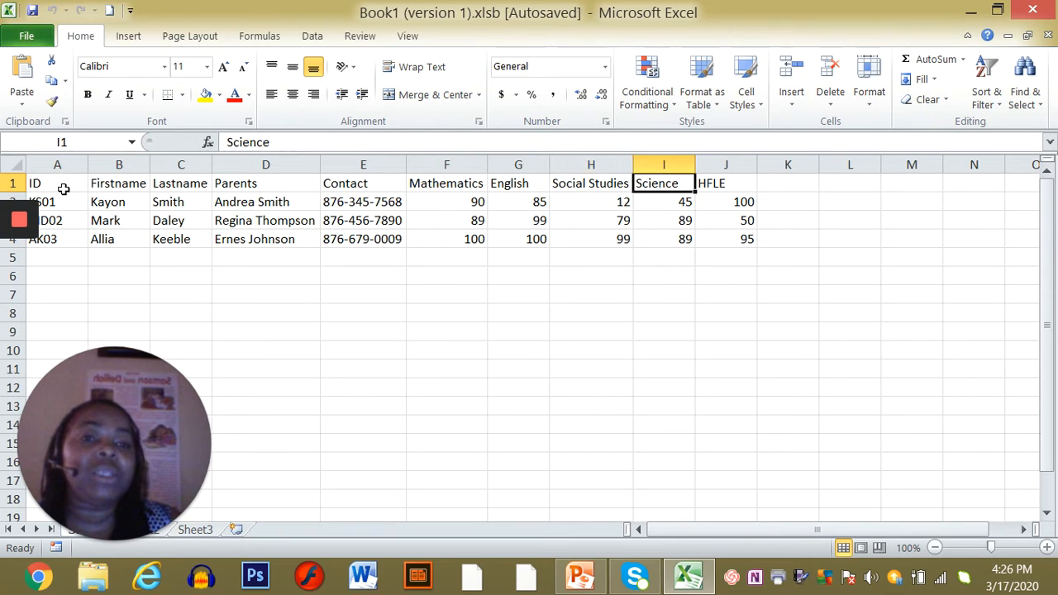
{"action": "key", "text": "Right"}
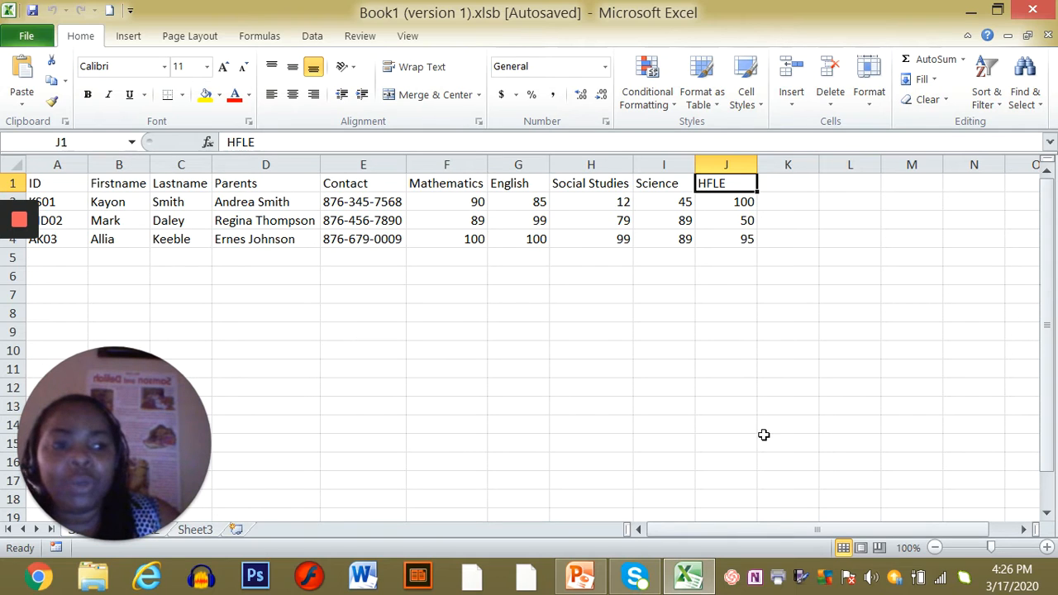
{"action": "left_click", "coordinate": [1047, 513]}
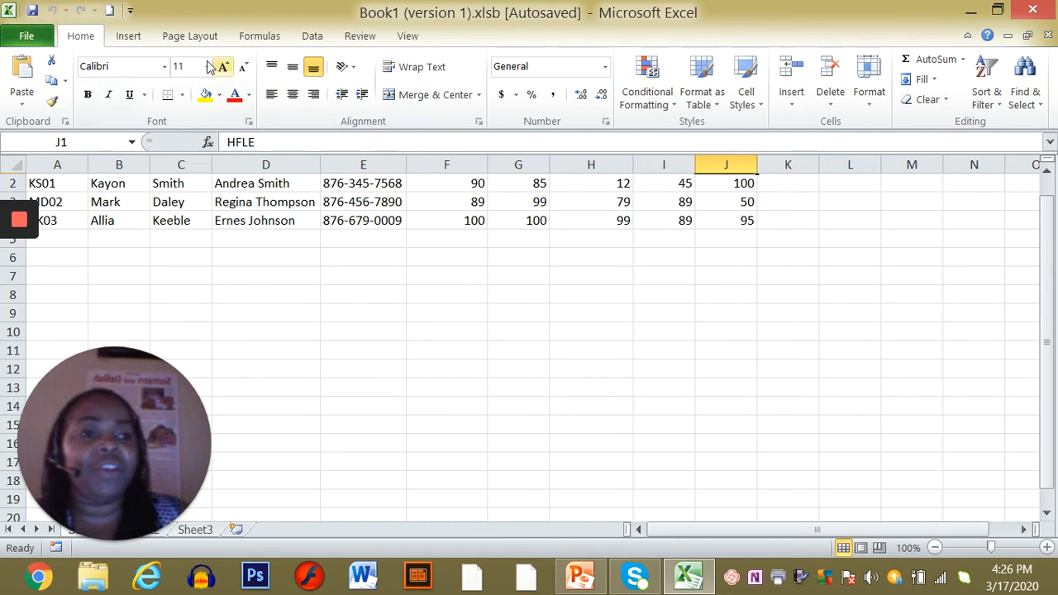
{"action": "left_click", "coordinate": [1046, 171]}
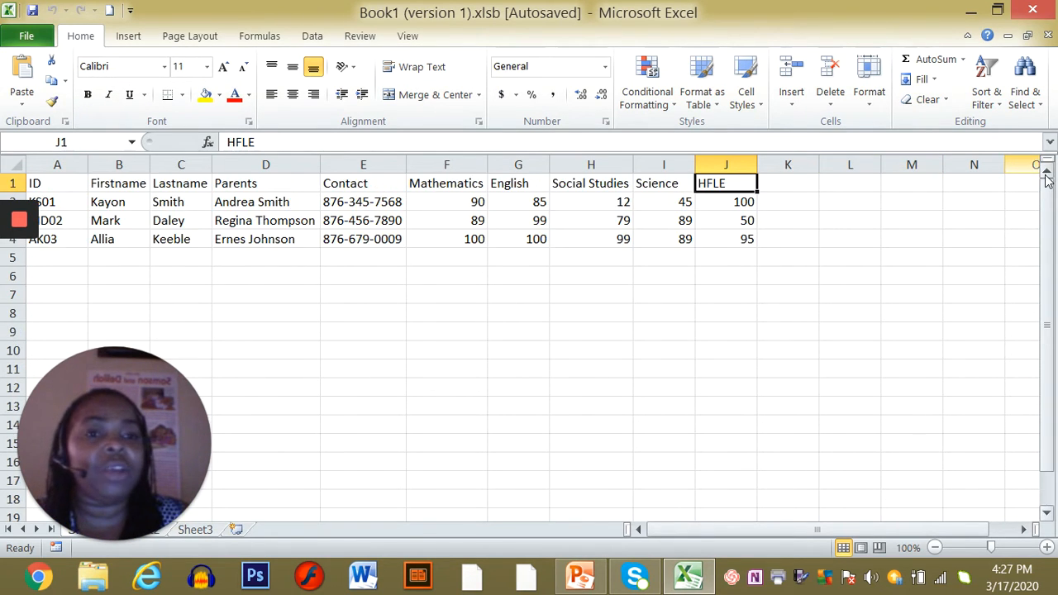
Step: Enter the heading Total in cell K1, directly after the HFLE column
{"action": "left_click", "coordinate": [779, 184]}
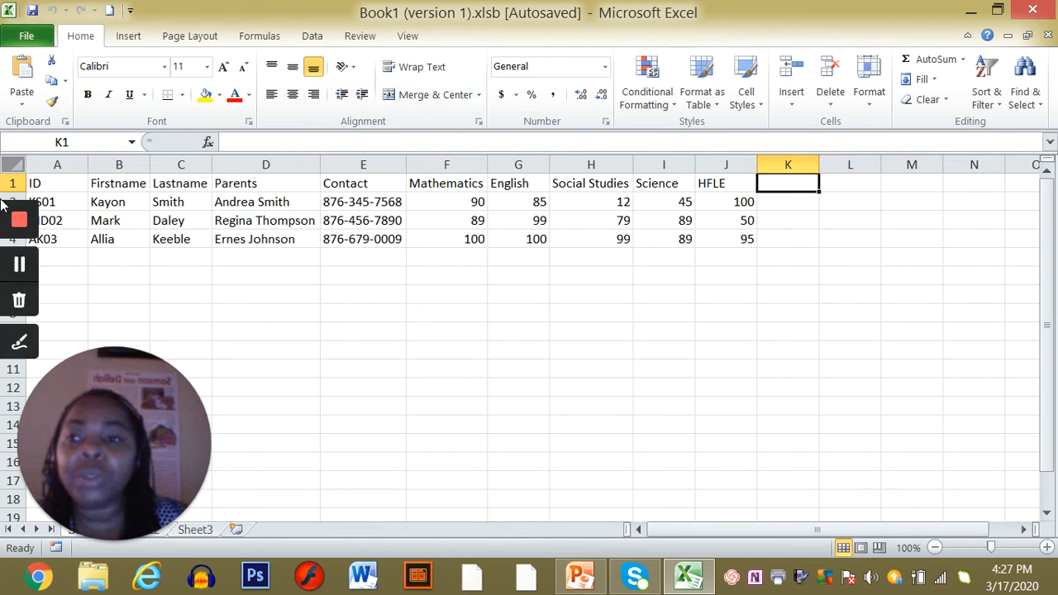
{"action": "mouse_move", "coordinate": [15, 263]}
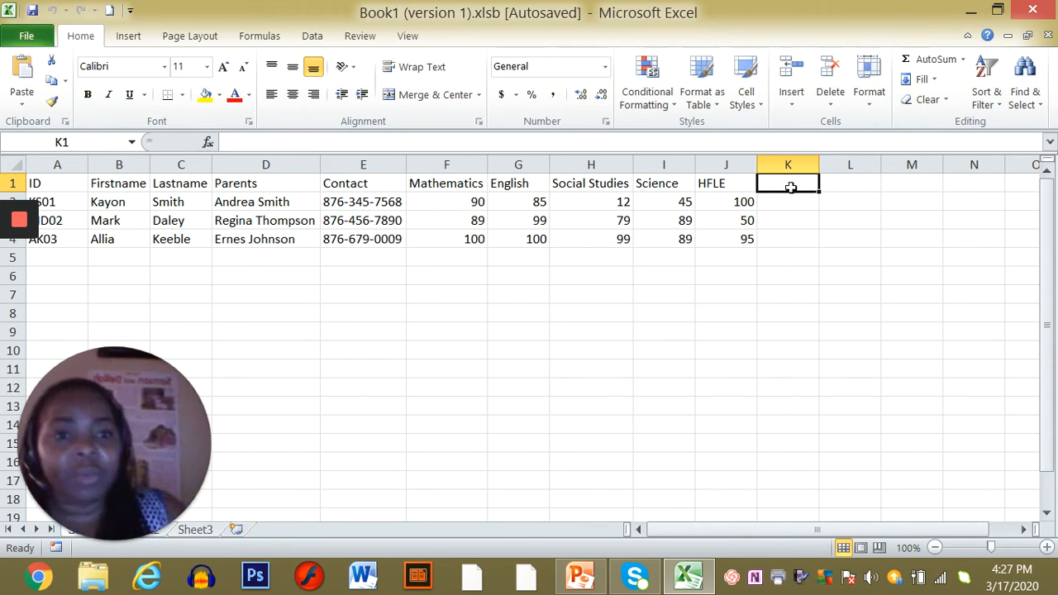
{"action": "type", "text": "T"}
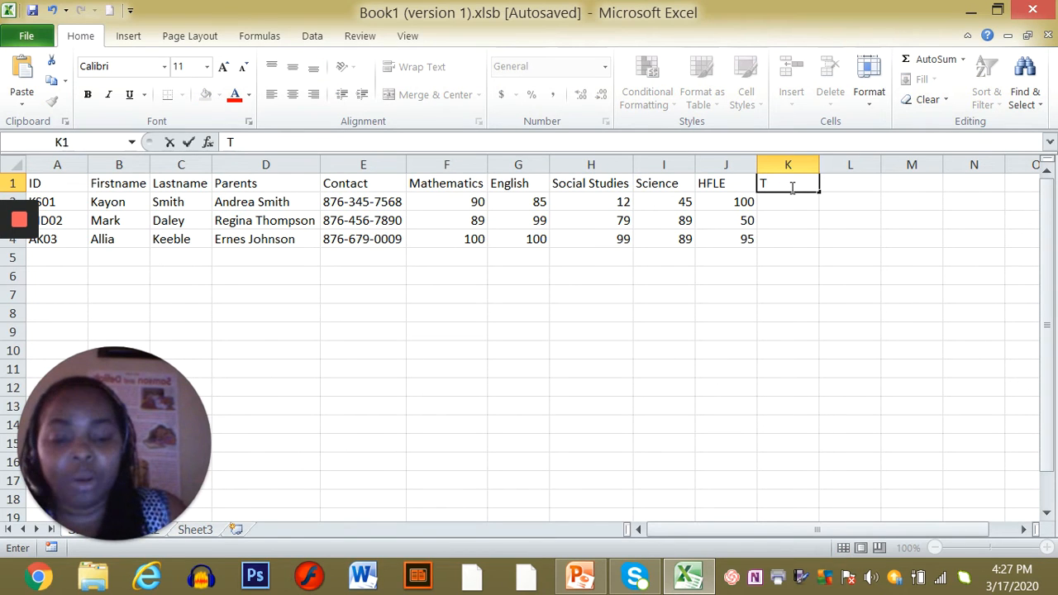
{"action": "type", "text": "otla"}
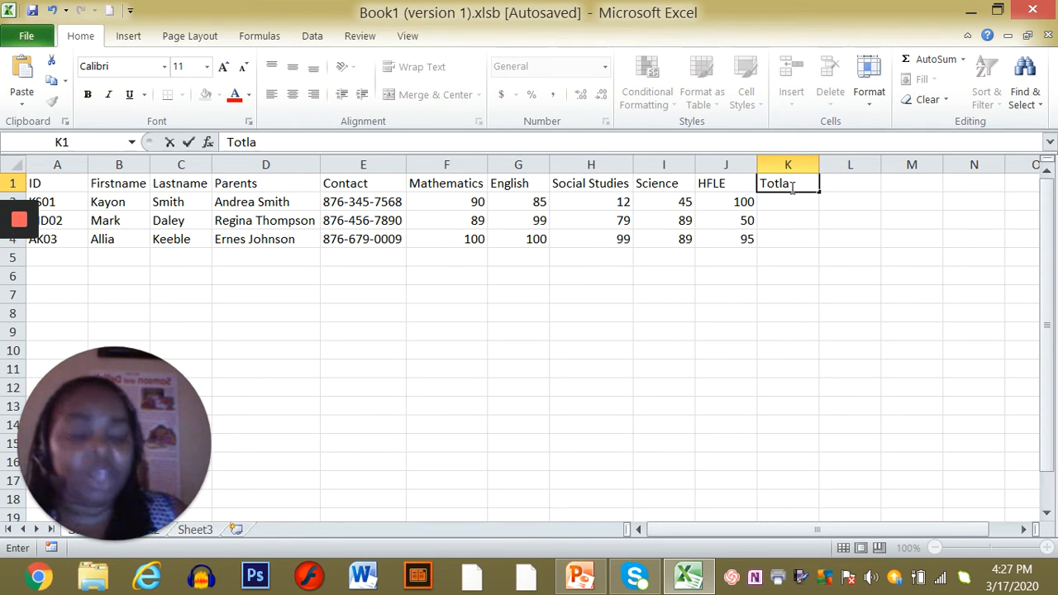
{"action": "key", "text": "BackSpace"}
{"action": "key", "text": "BackSpace"}
{"action": "type", "text": "al"}
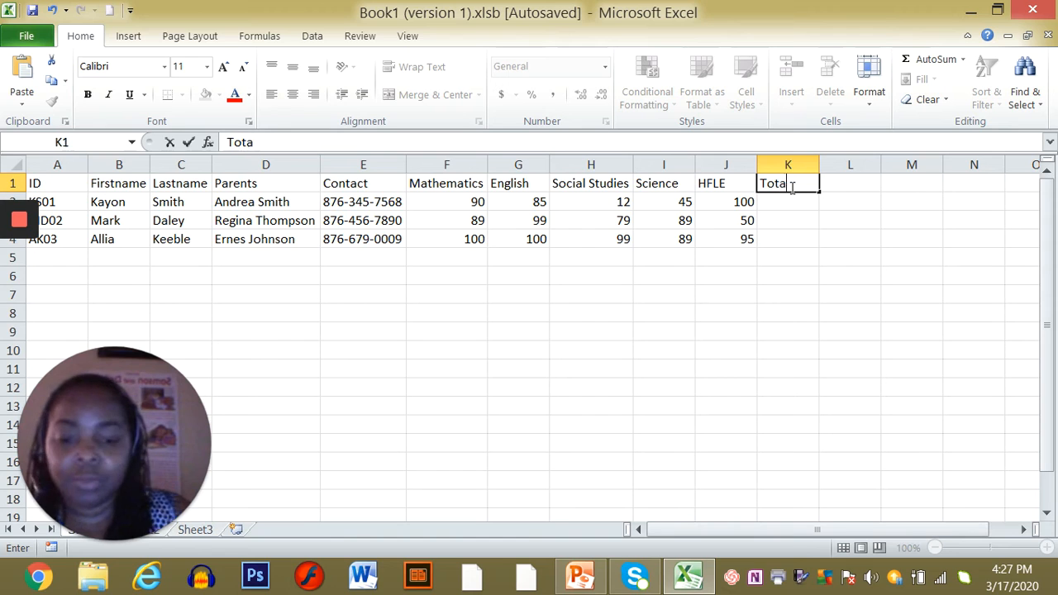
{"action": "key", "text": "Tab"}
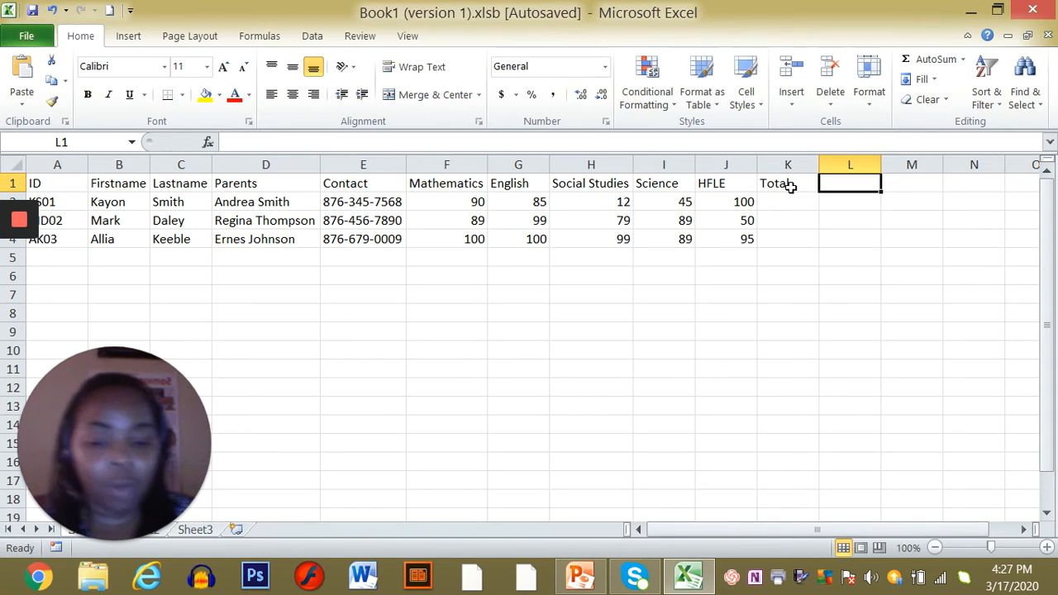
Step: Add the headings Maximum, Minimum and Average in cells L1, M1 and N1
{"action": "type", "text": "Ma"}
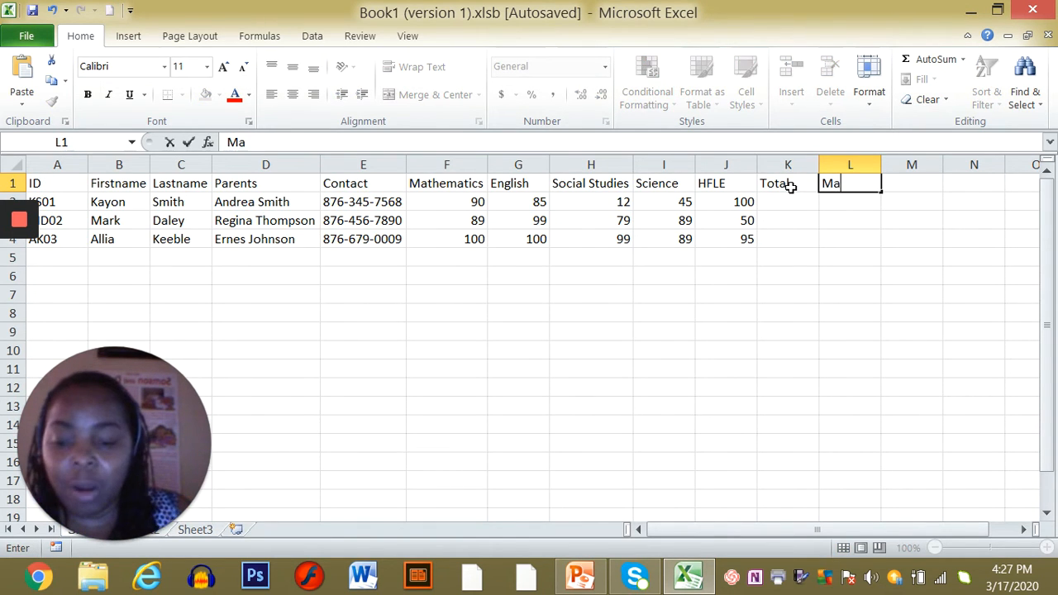
{"action": "type", "text": "ximum"}
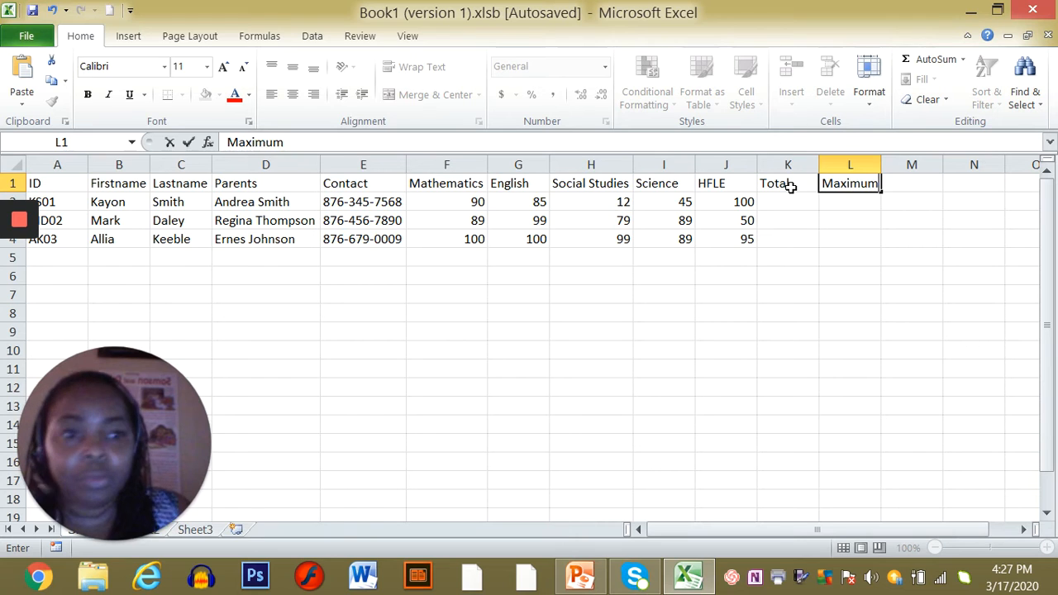
{"action": "key", "text": "Tab"}
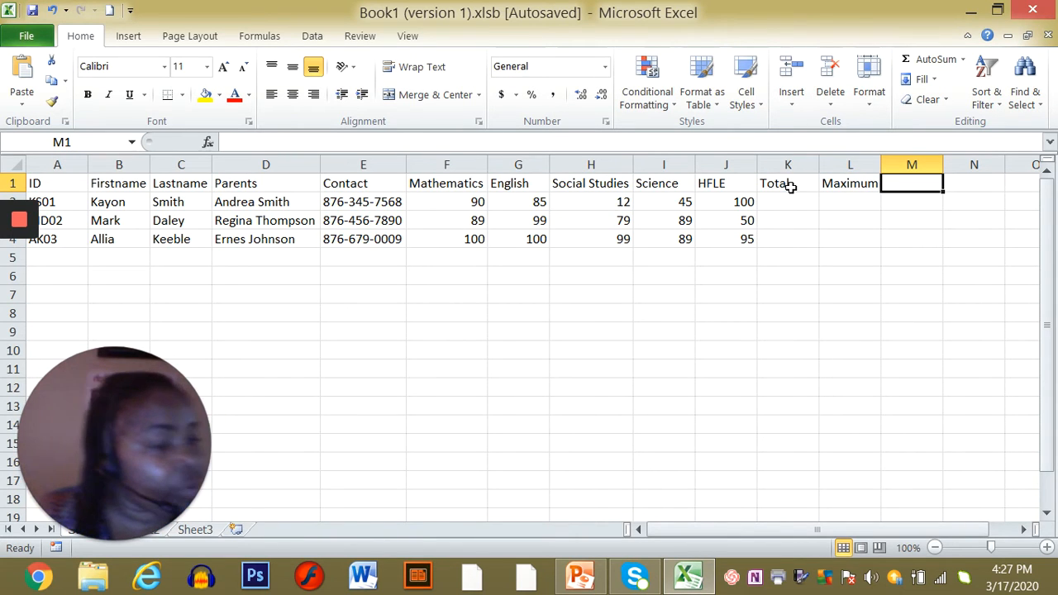
{"action": "type", "text": "M"}
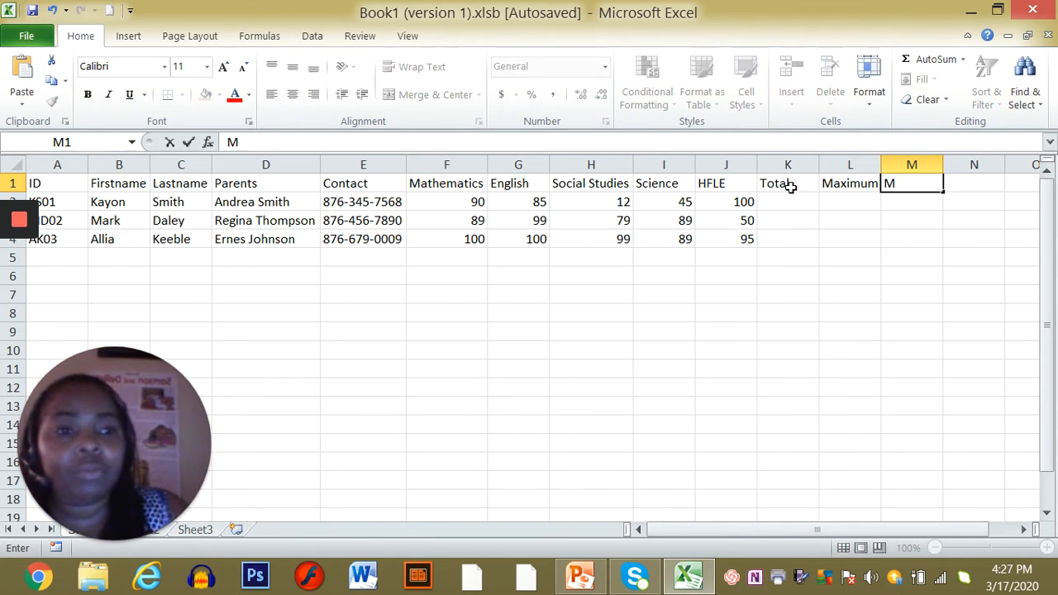
{"action": "type", "text": "inimum"}
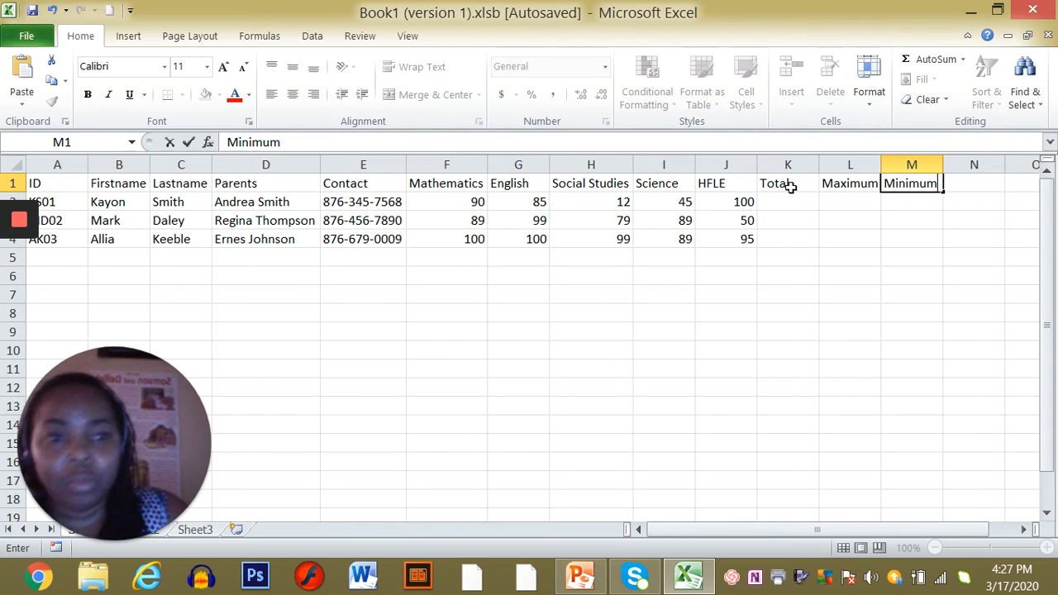
{"action": "key", "text": "Tab"}
{"action": "type", "text": "Average"}
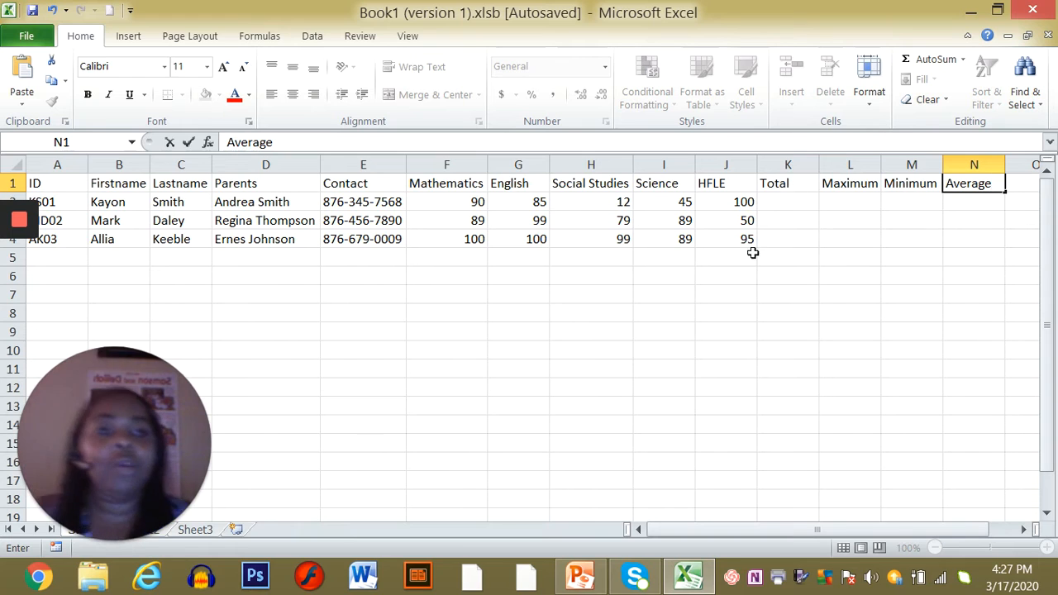
Step: Insert the SUM function in cell K2 and move its arguments dialog clear of the student data
{"action": "left_click", "coordinate": [792, 199]}
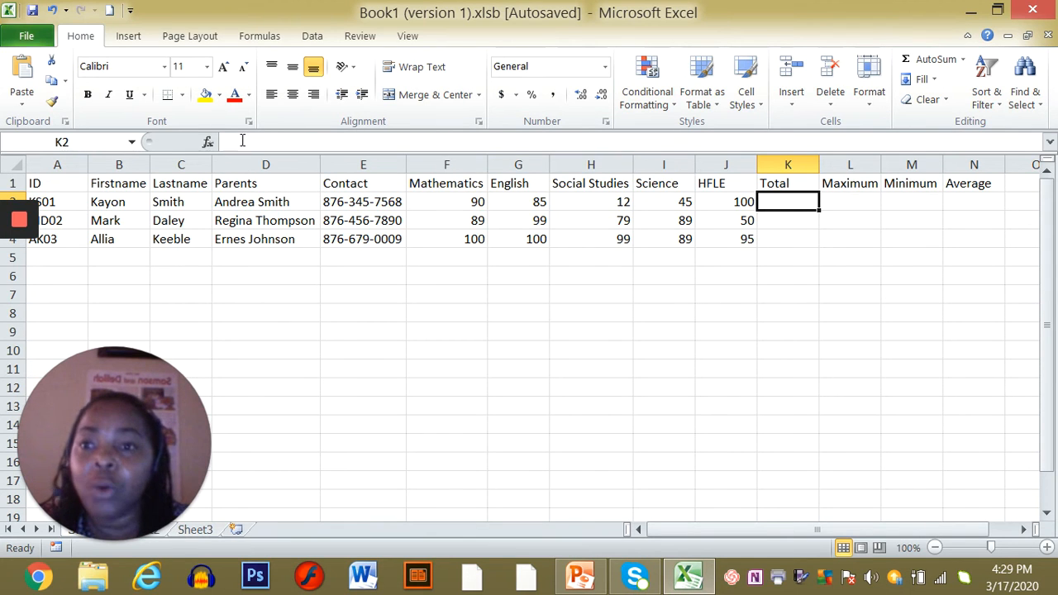
{"action": "left_click", "coordinate": [207, 142]}
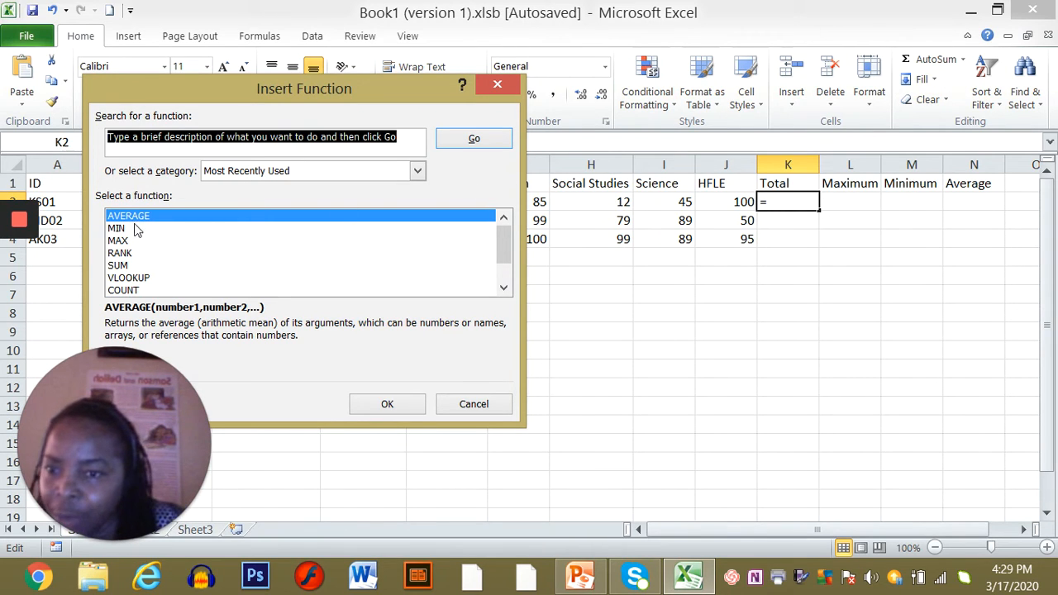
{"action": "left_click", "coordinate": [123, 266]}
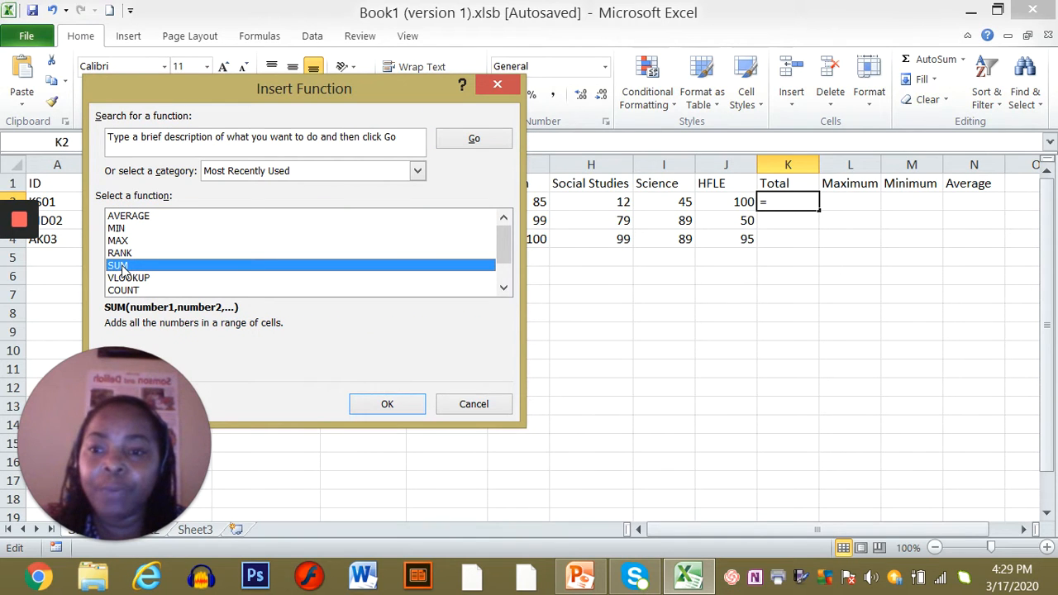
{"action": "left_click", "coordinate": [381, 405]}
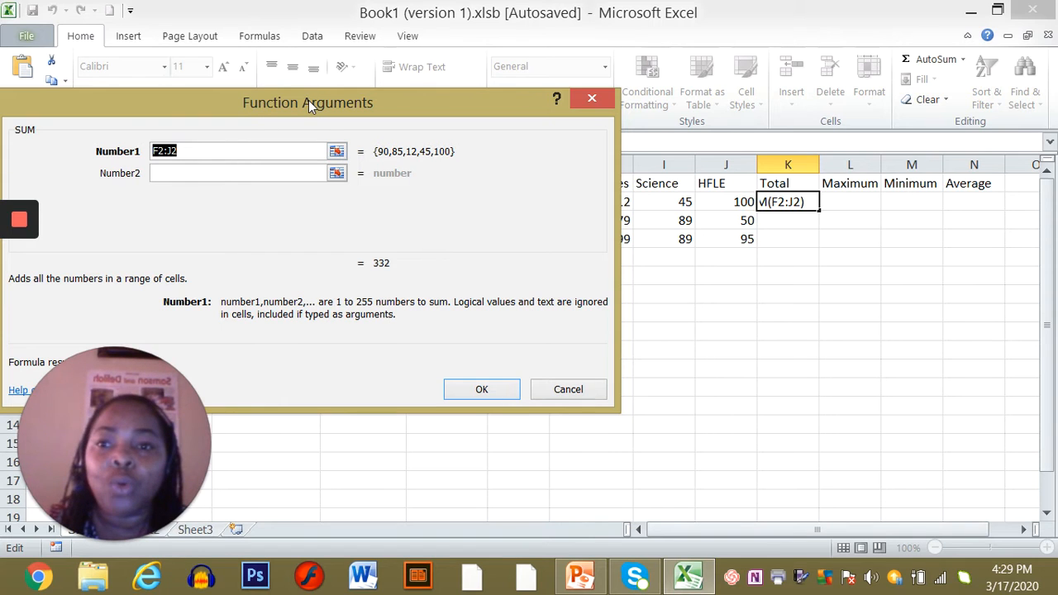
{"action": "left_click_drag", "start_coordinate": [308, 100], "coordinate": [509, 281]}
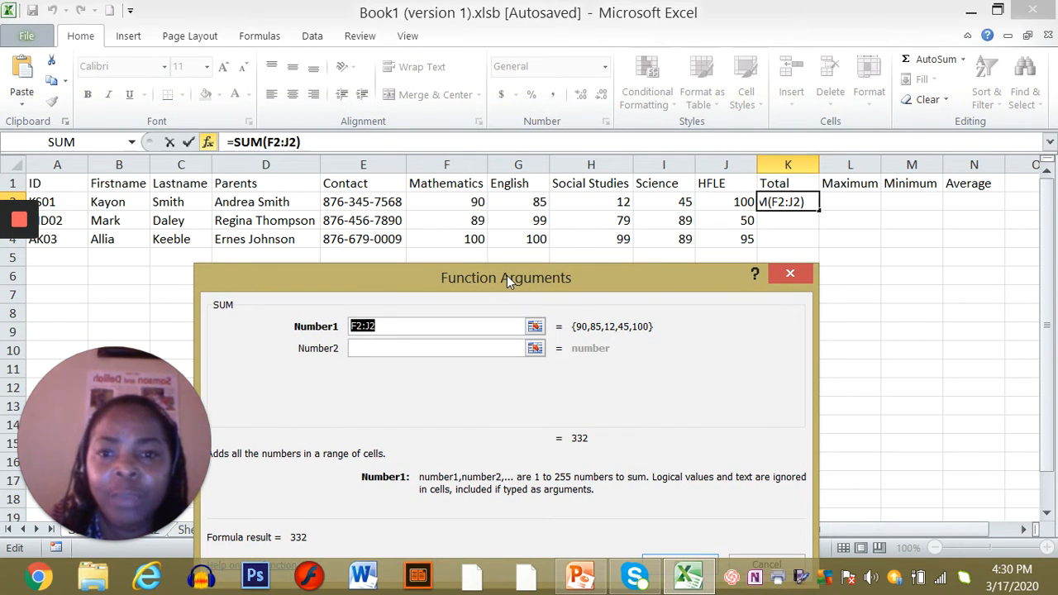
Step: Set the SUM function's first argument to the range F2:J2 and apply the formula to the first student's total
{"action": "left_click", "coordinate": [443, 204]}
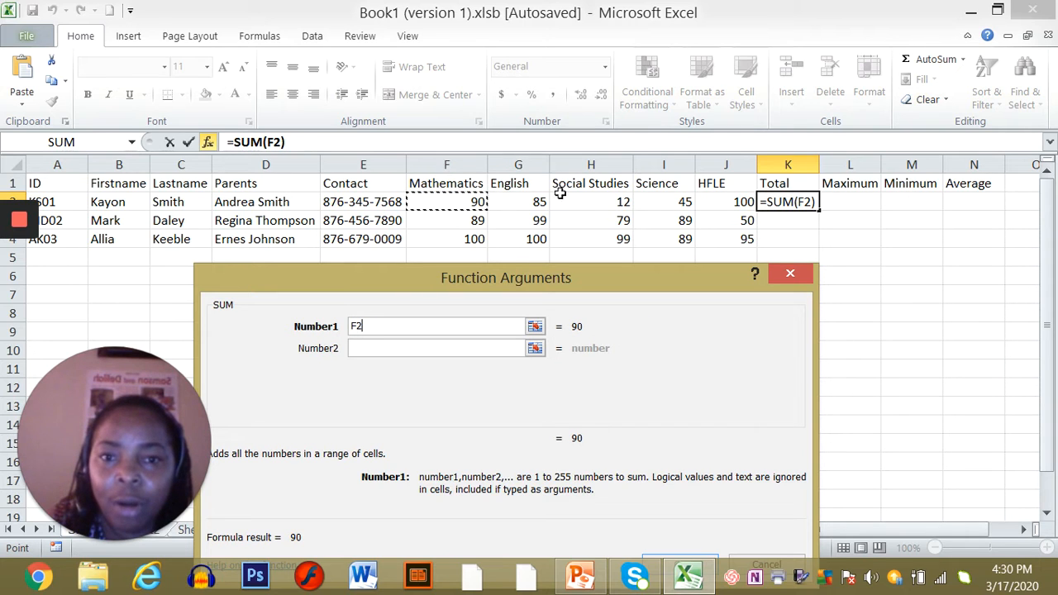
{"action": "left_click", "coordinate": [725, 203]}
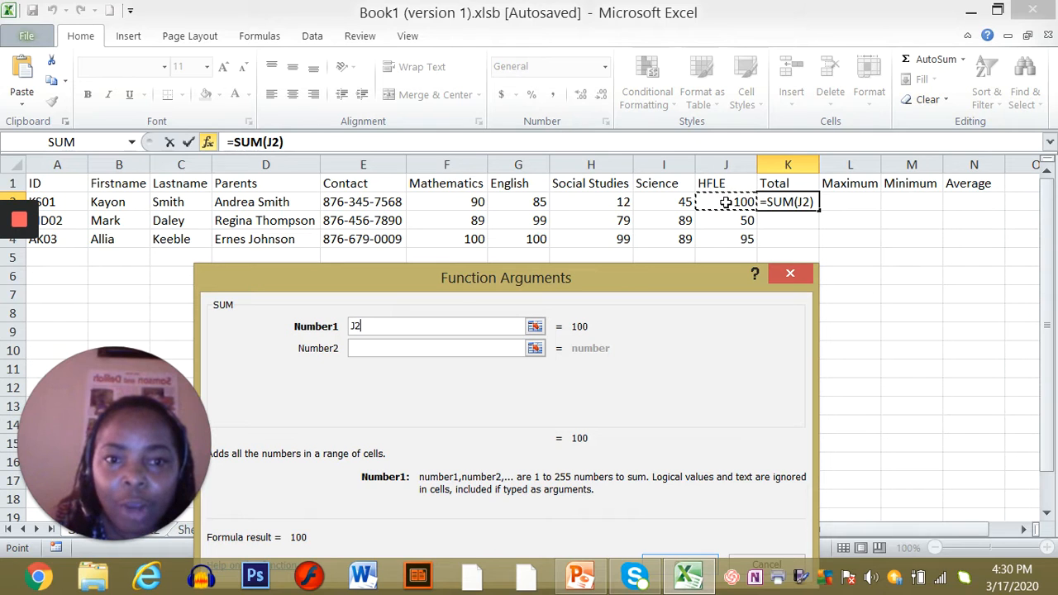
{"action": "left_click", "coordinate": [473, 204]}
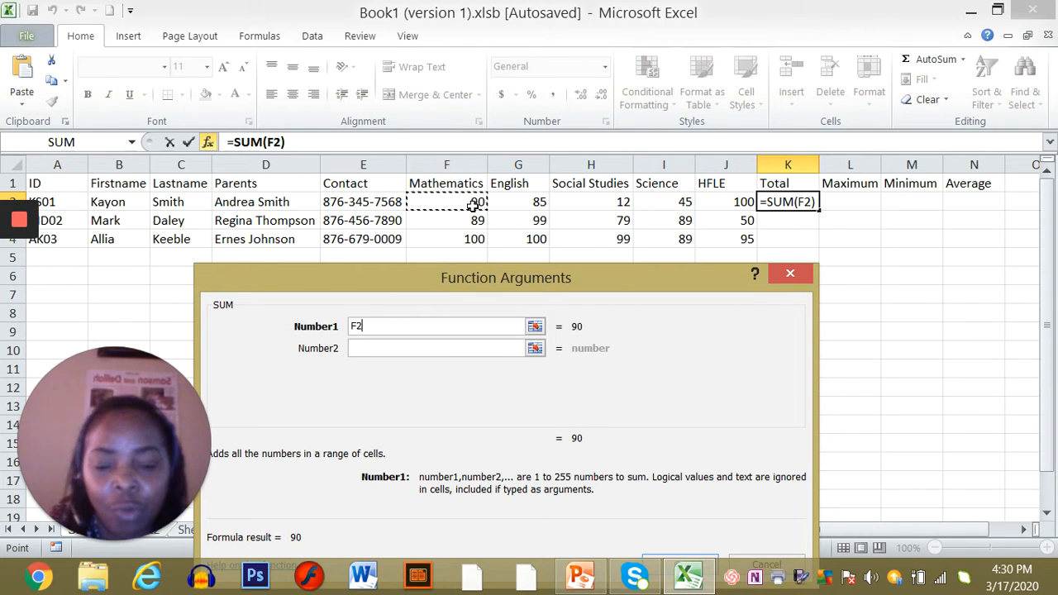
{"action": "key", "text": "F8"}
{"action": "key", "text": "BackSpace"}
{"action": "key", "text": "BackSpace"}
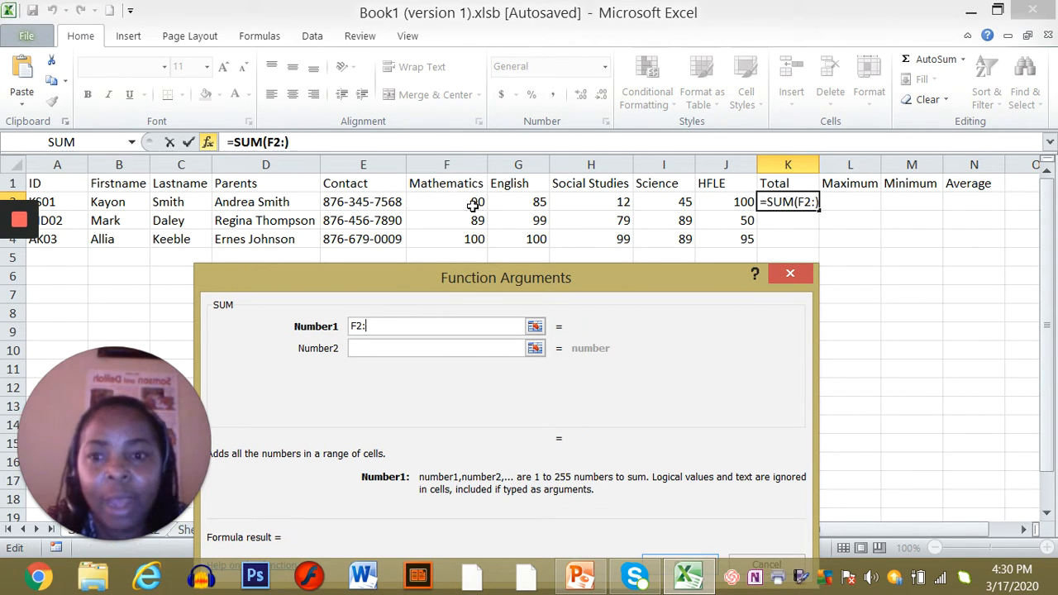
{"action": "type", "text": "j"}
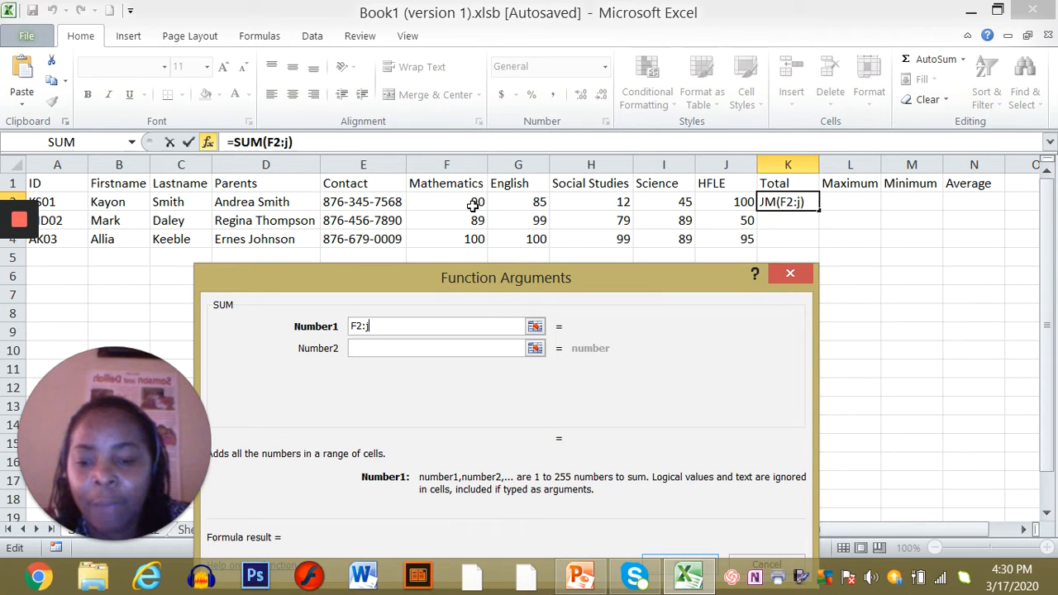
{"action": "type", "text": "3"}
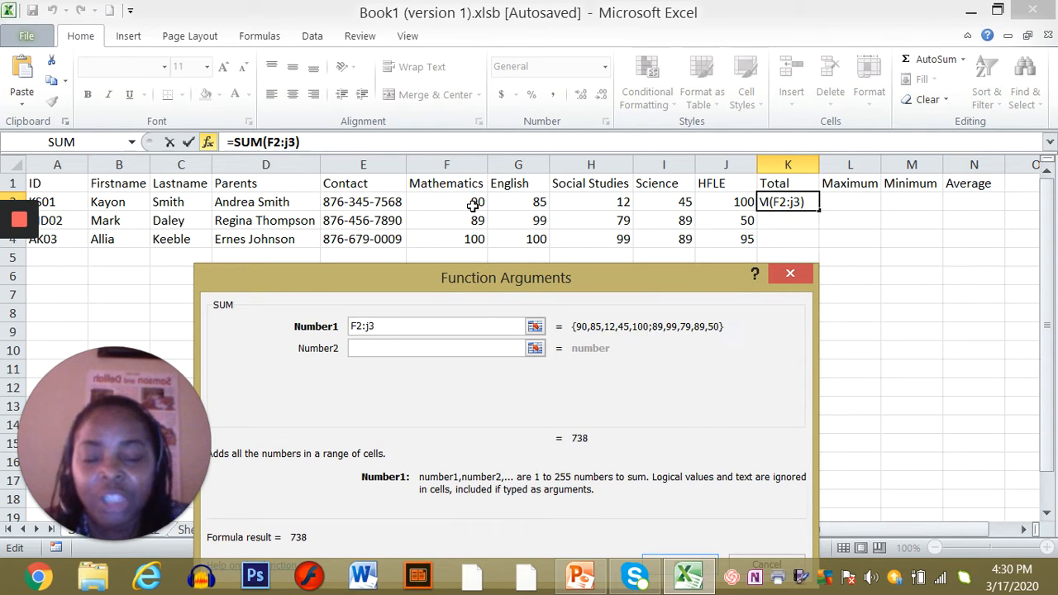
{"action": "key", "text": "BackSpace"}
{"action": "key", "text": "BackSpace"}
{"action": "type", "text": "J"}
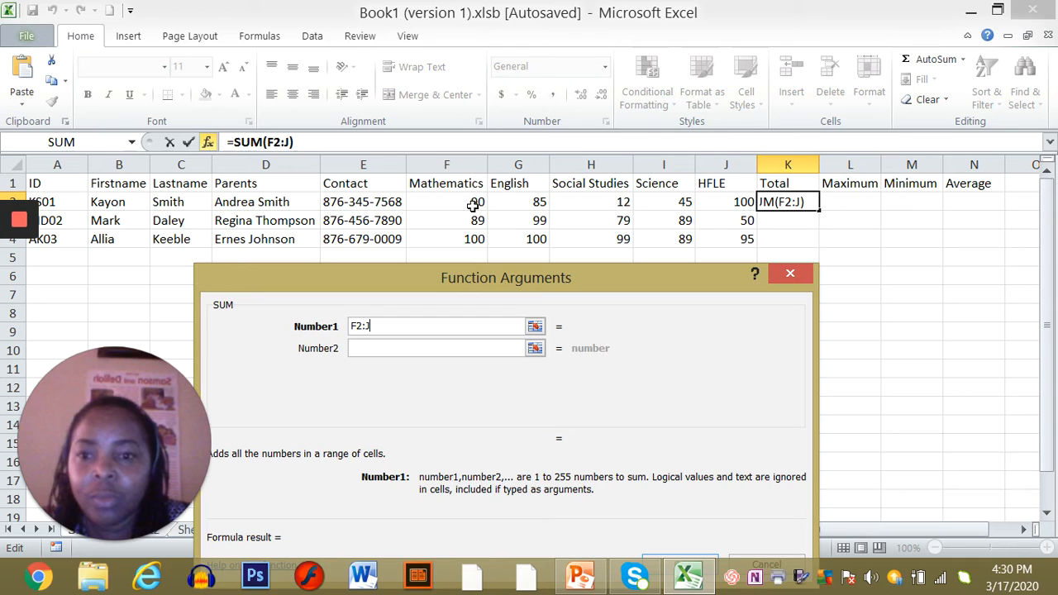
{"action": "type", "text": "2"}
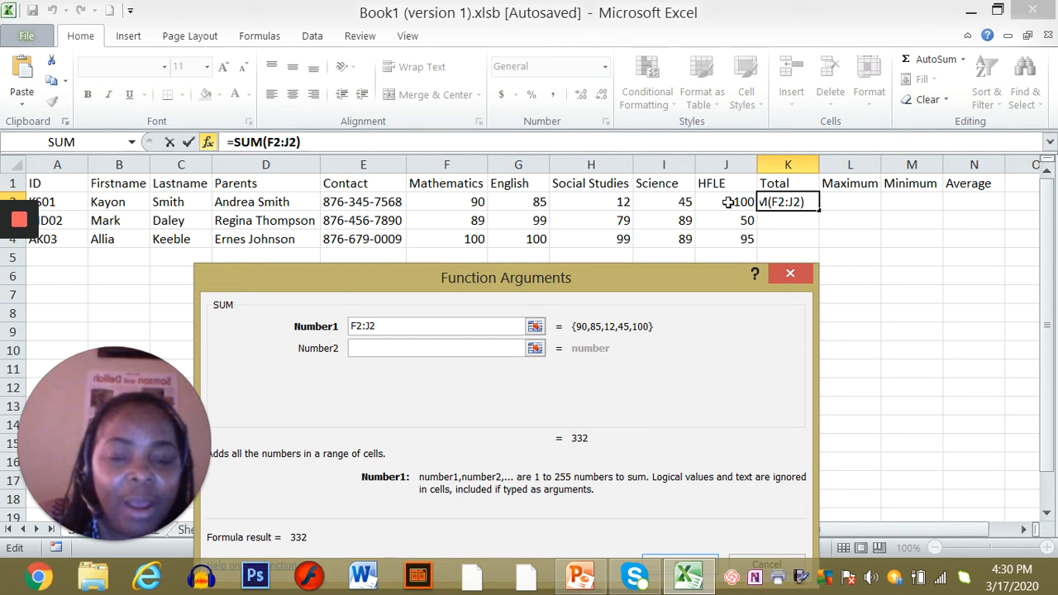
{"action": "key", "text": "Return"}
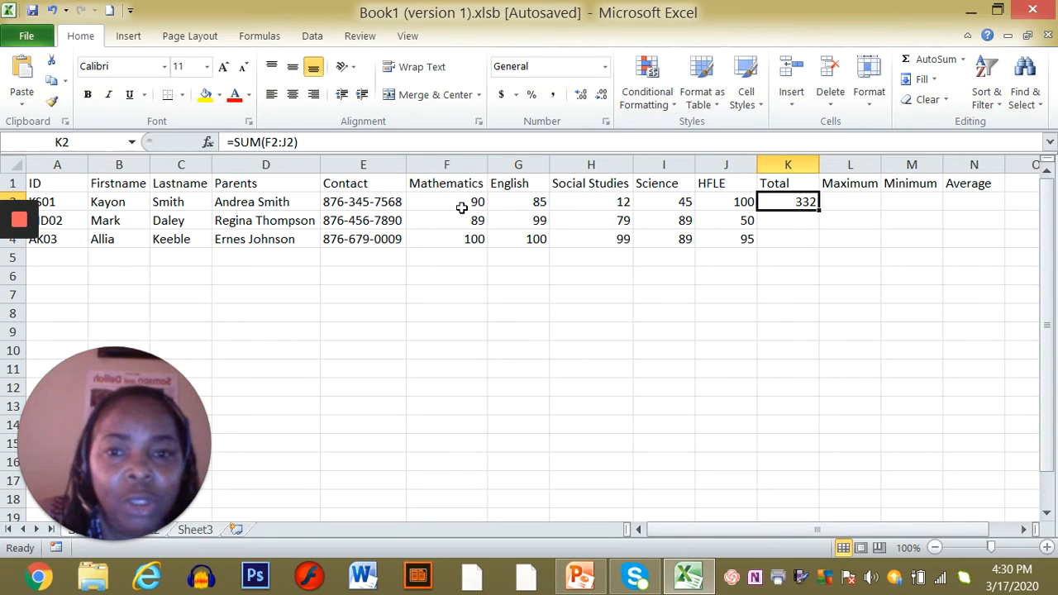
{"action": "left_click", "coordinate": [509, 351]}
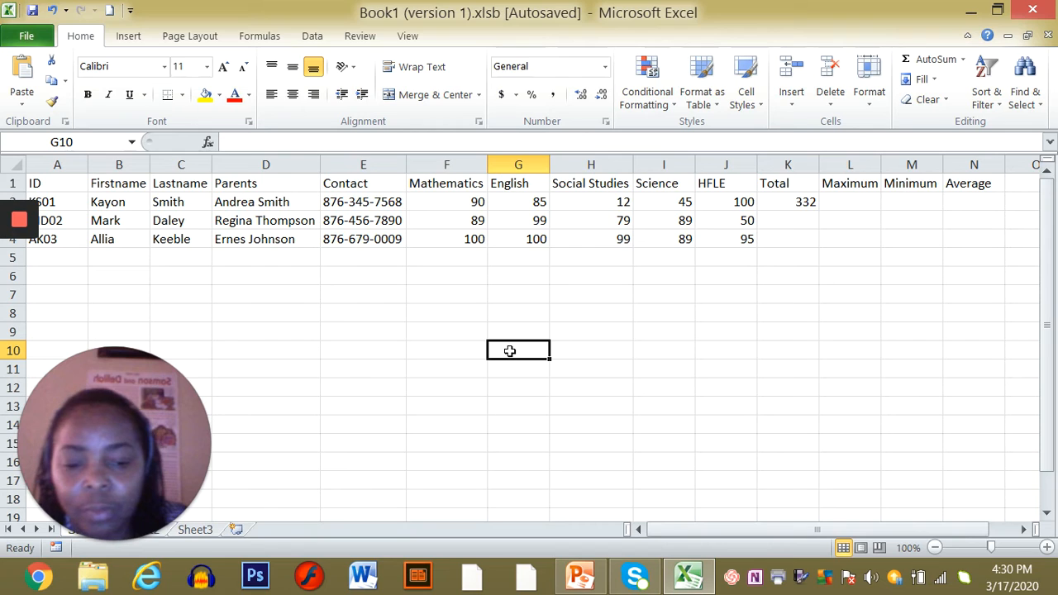
Step: Check the first student's total with the formula =90+85+12+45+100 in cell G10, and clear that cell
{"action": "type", "text": "=90"}
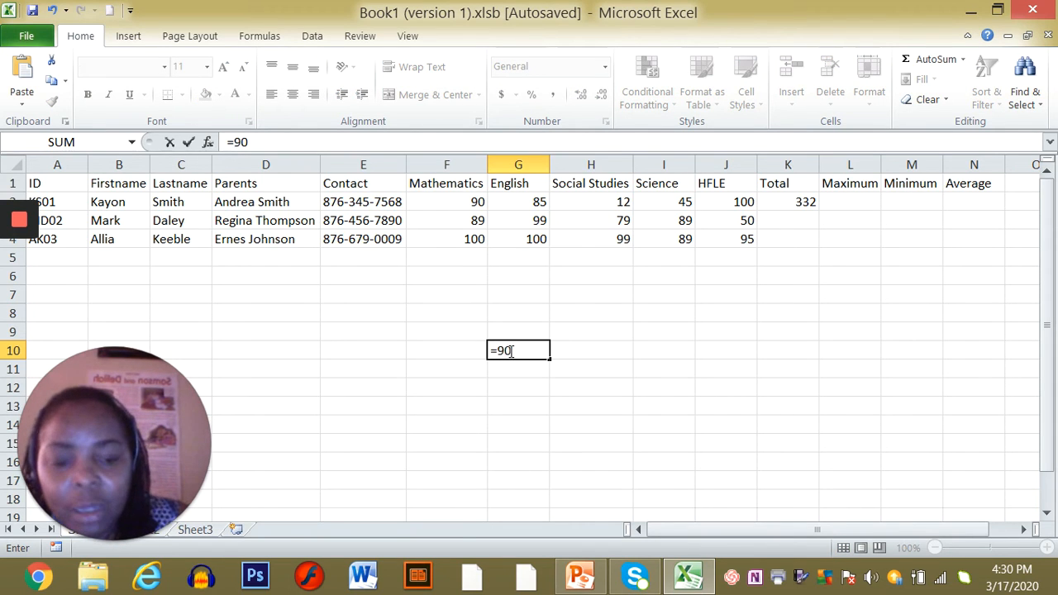
{"action": "type", "text": "+"}
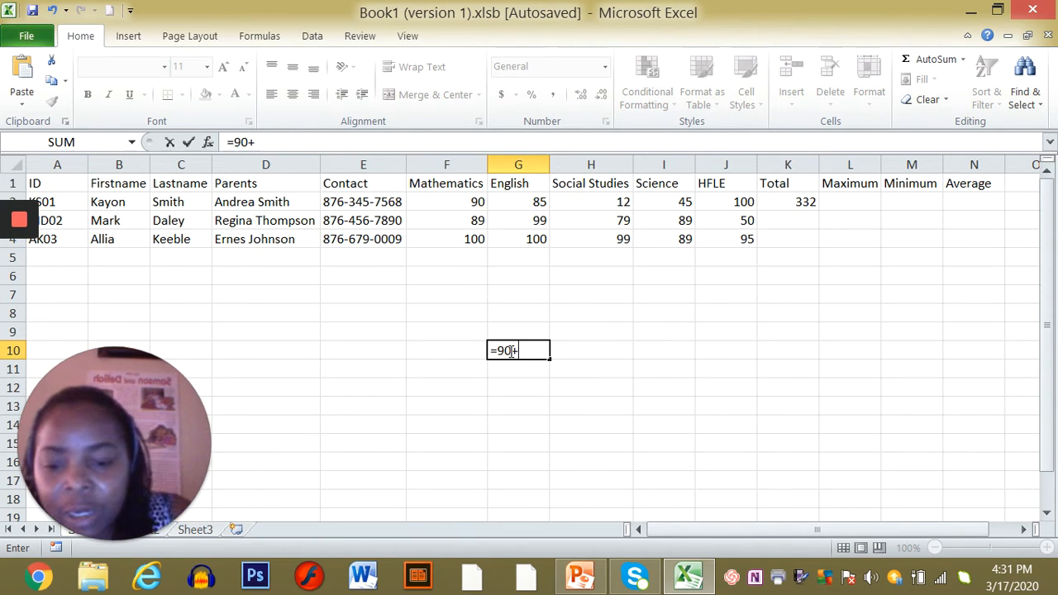
{"action": "type", "text": "85+"}
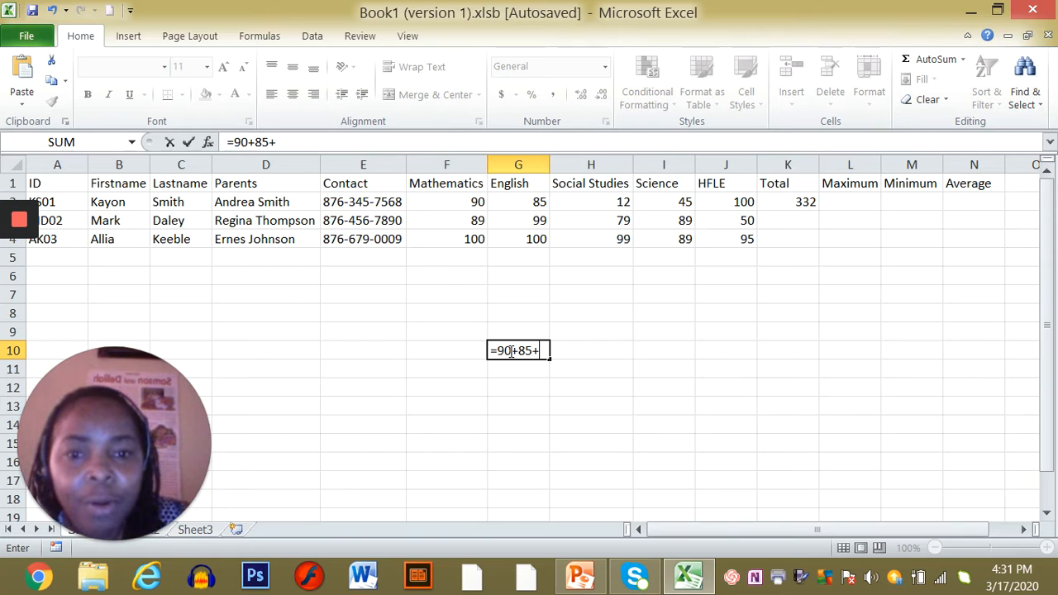
{"action": "type", "text": "12"}
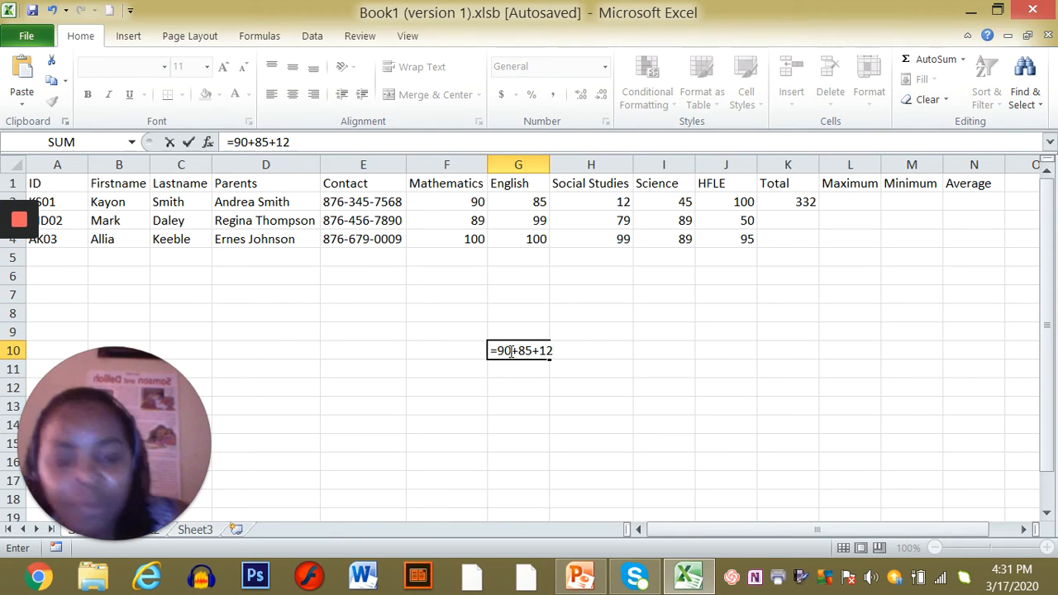
{"action": "type", "text": "+45"}
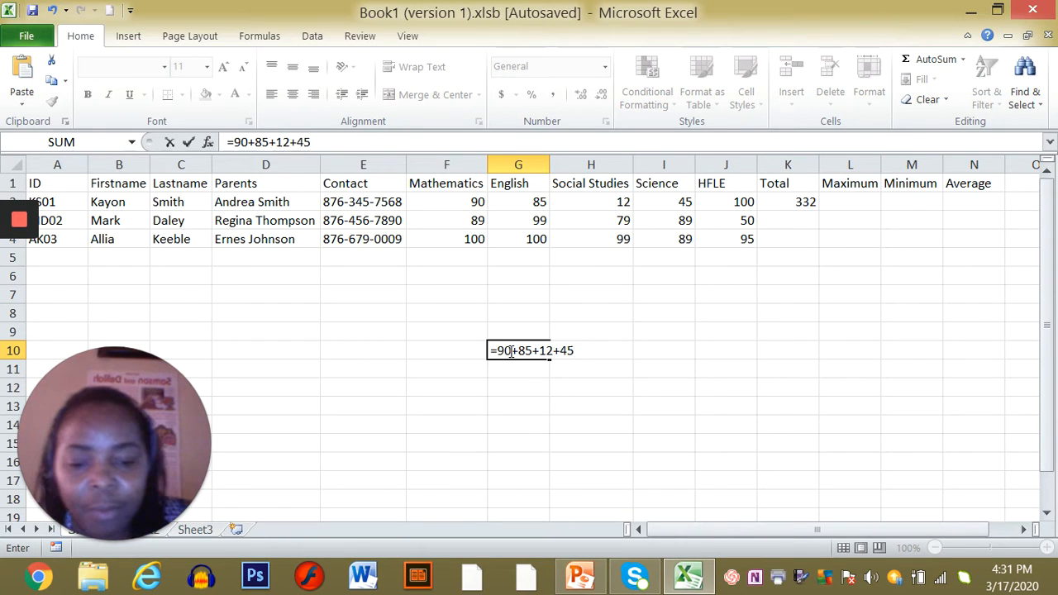
{"action": "type", "text": "+"}
{"action": "type", "text": "100"}
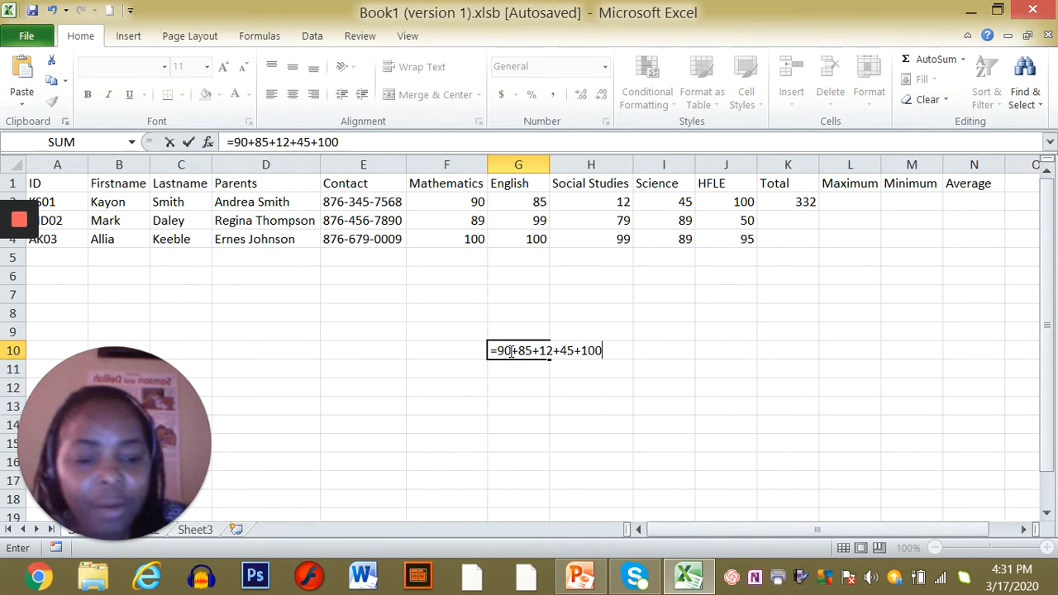
{"action": "key", "text": "Return"}
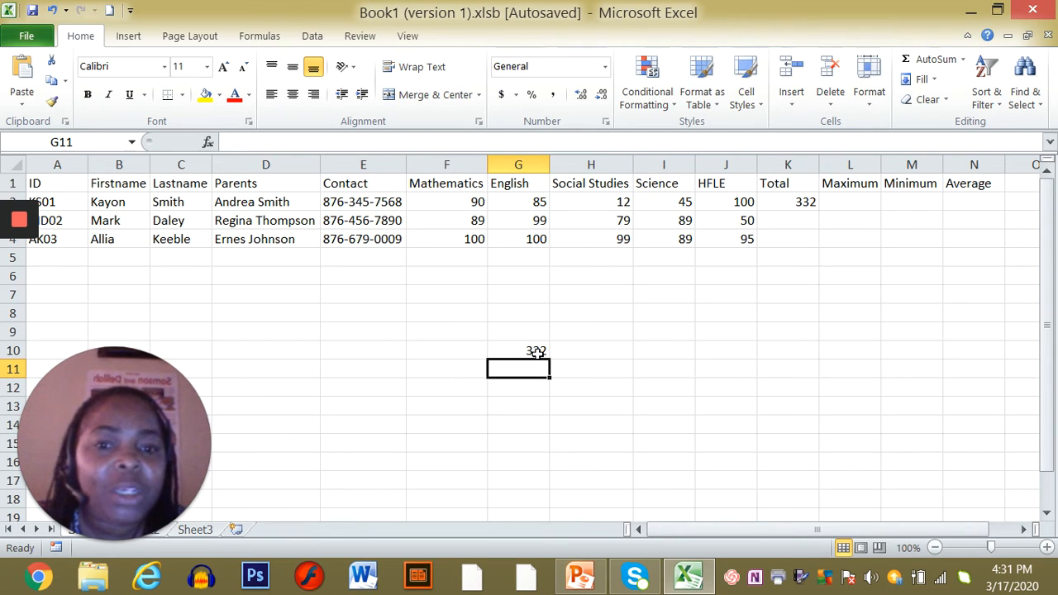
{"action": "left_click", "coordinate": [537, 351]}
{"action": "key", "text": "Delete"}
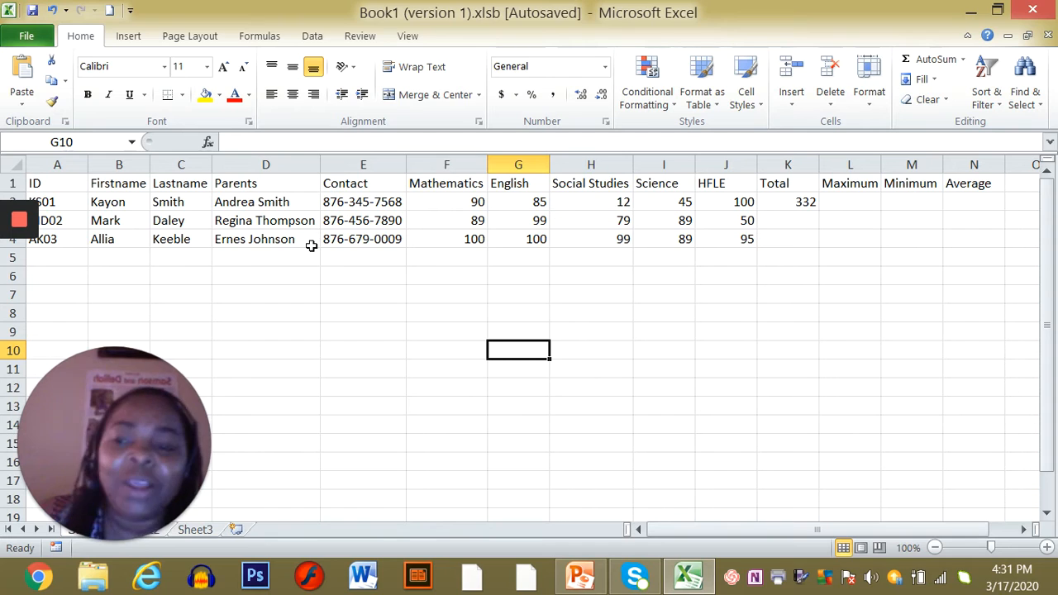
Step: Fill the SUM formula from K2 down to K4 and check the copied formulas in K3 and K4
{"action": "left_click", "coordinate": [797, 202]}
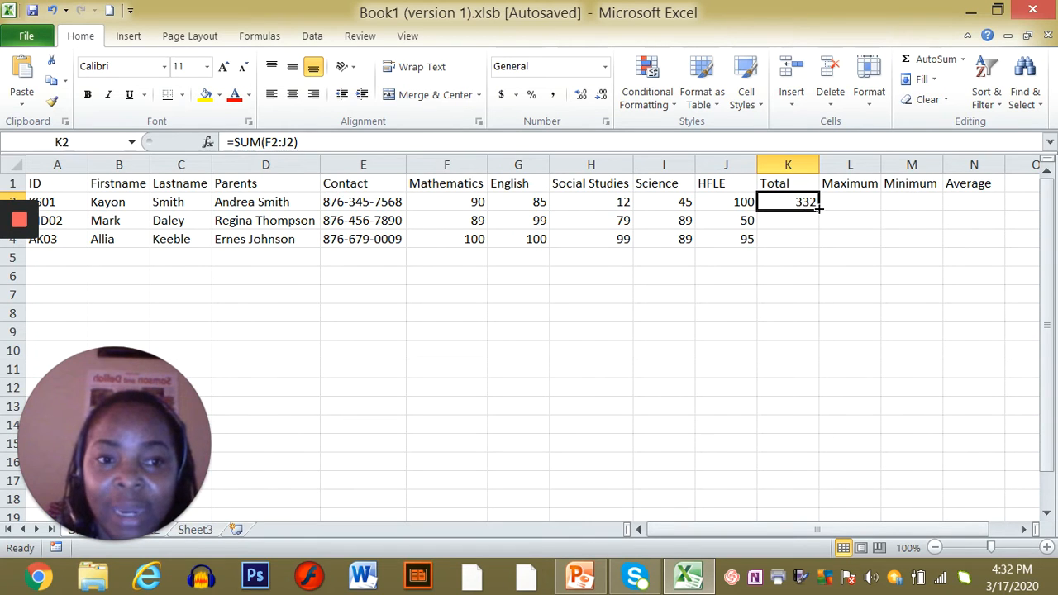
{"action": "left_click_drag", "start_coordinate": [819, 210], "coordinate": [819, 210]}
{"action": "left_click_drag", "start_coordinate": [817, 221], "coordinate": [818, 244]}
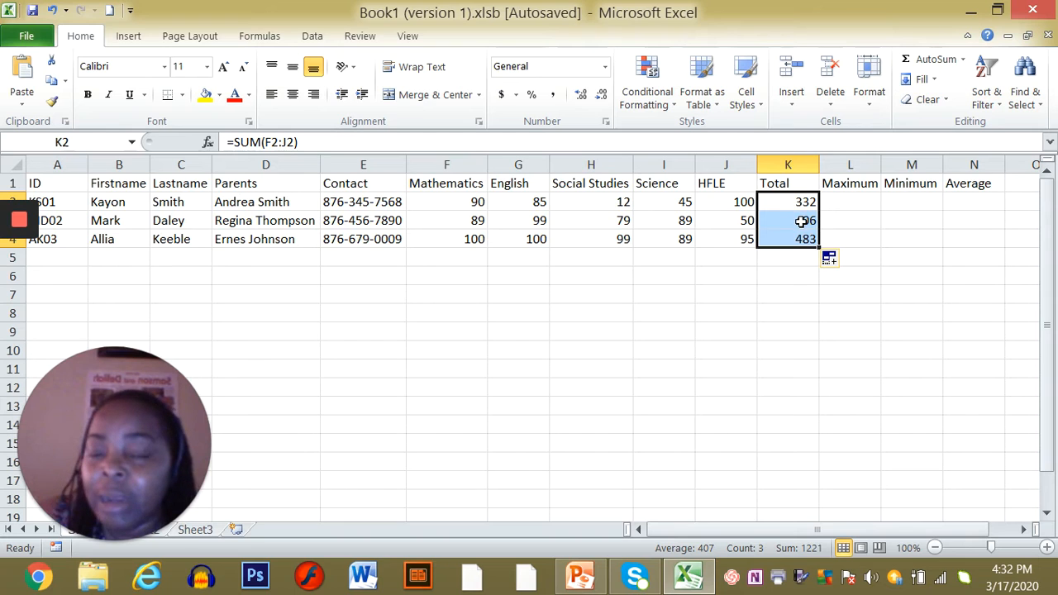
{"action": "left_click", "coordinate": [794, 223]}
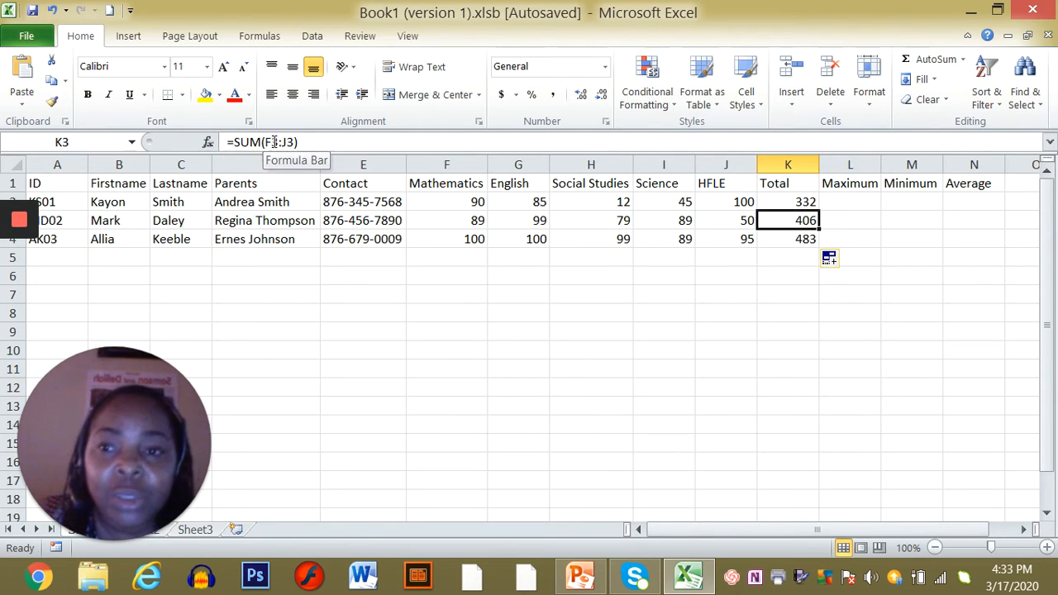
{"action": "left_click", "coordinate": [777, 242]}
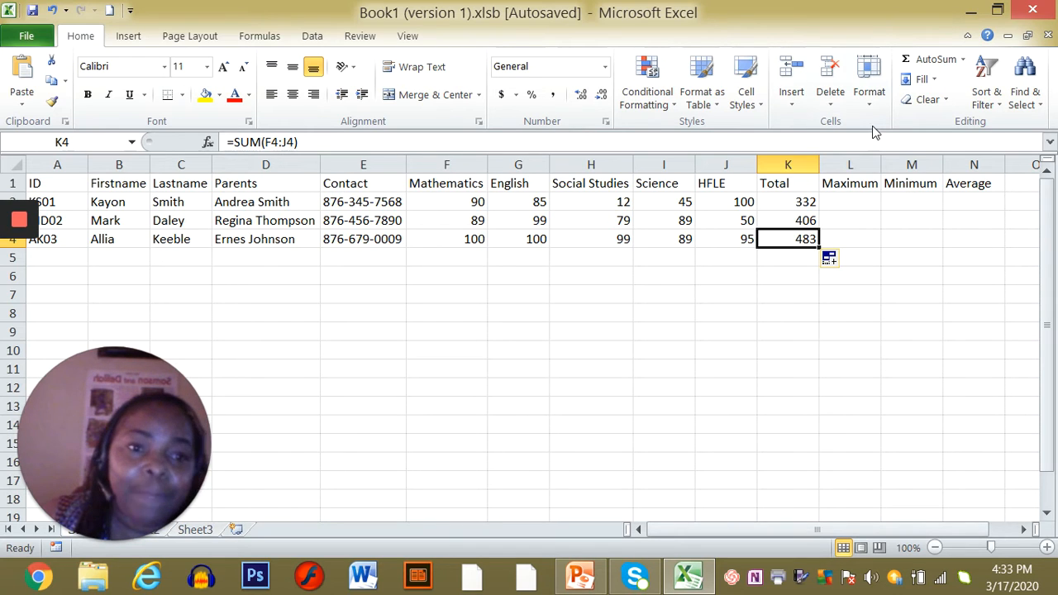
Step: Insert the MAX function in cell L2 for the first student's maximum grade
{"action": "left_click", "coordinate": [841, 204]}
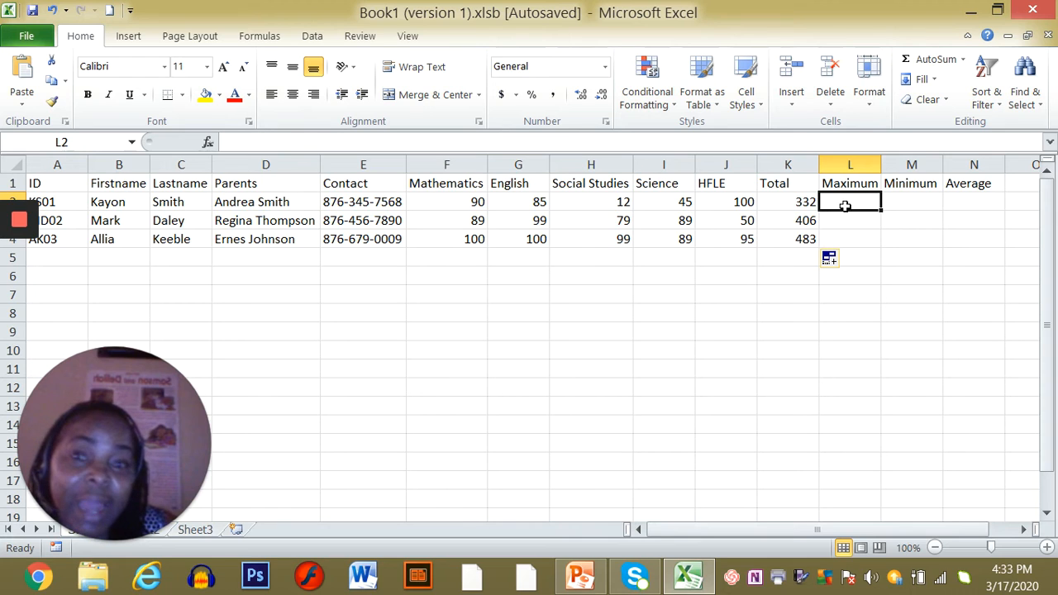
{"action": "left_click", "coordinate": [207, 142]}
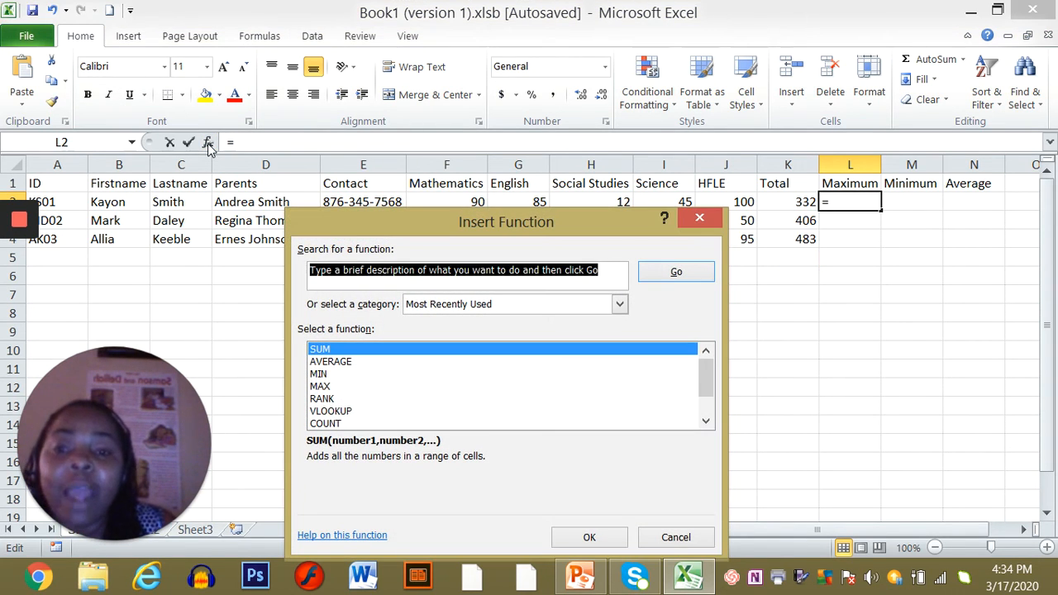
{"action": "left_click", "coordinate": [323, 386]}
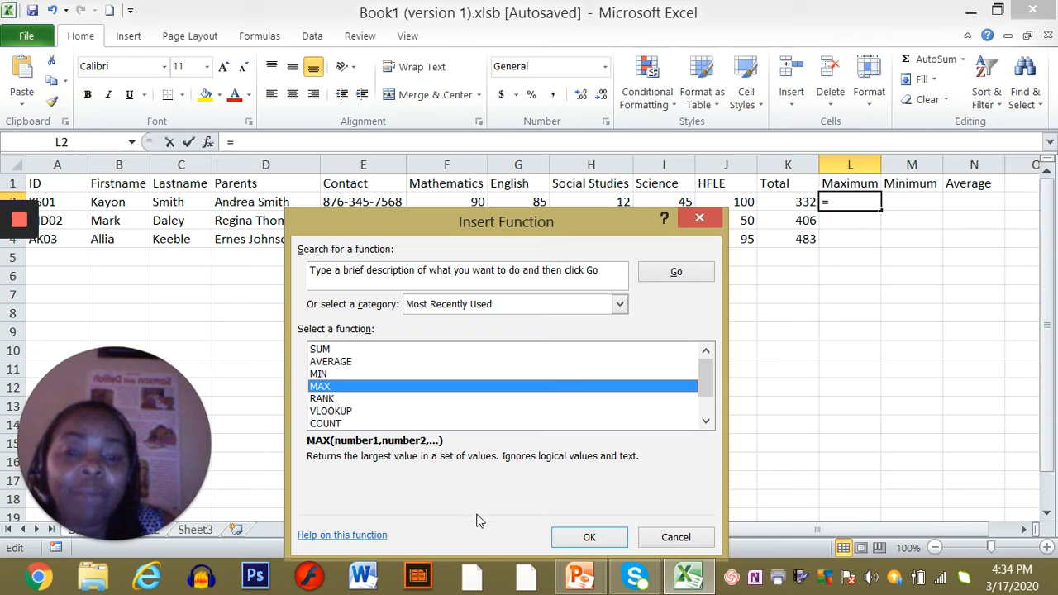
{"action": "left_click", "coordinate": [589, 538]}
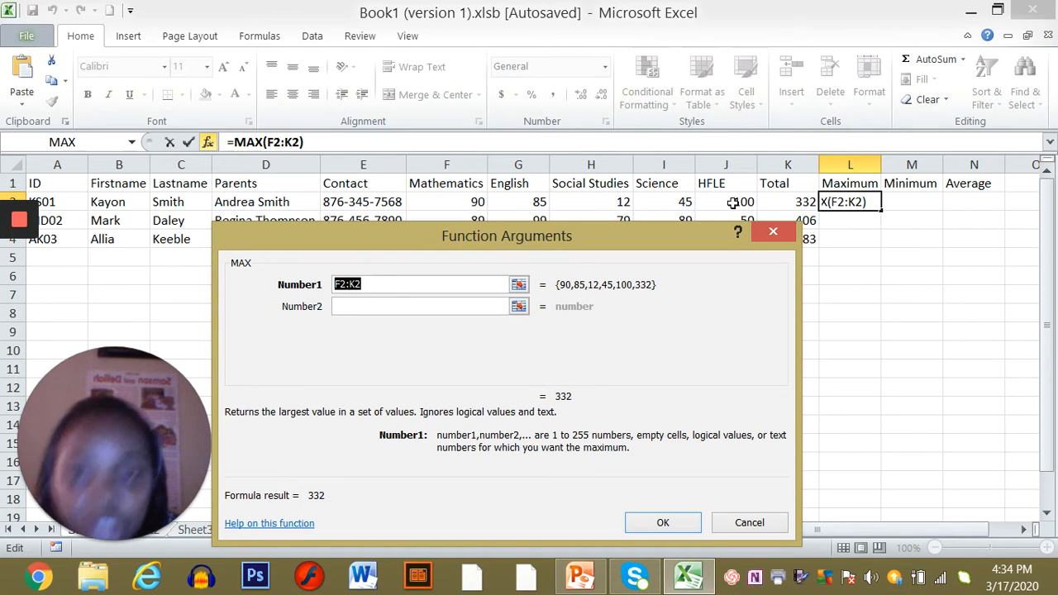
Step: Set the MAX function's first argument to F2:J2, apply it, and fill the formula from L2 down to L4
{"action": "double_click", "coordinate": [355, 284]}
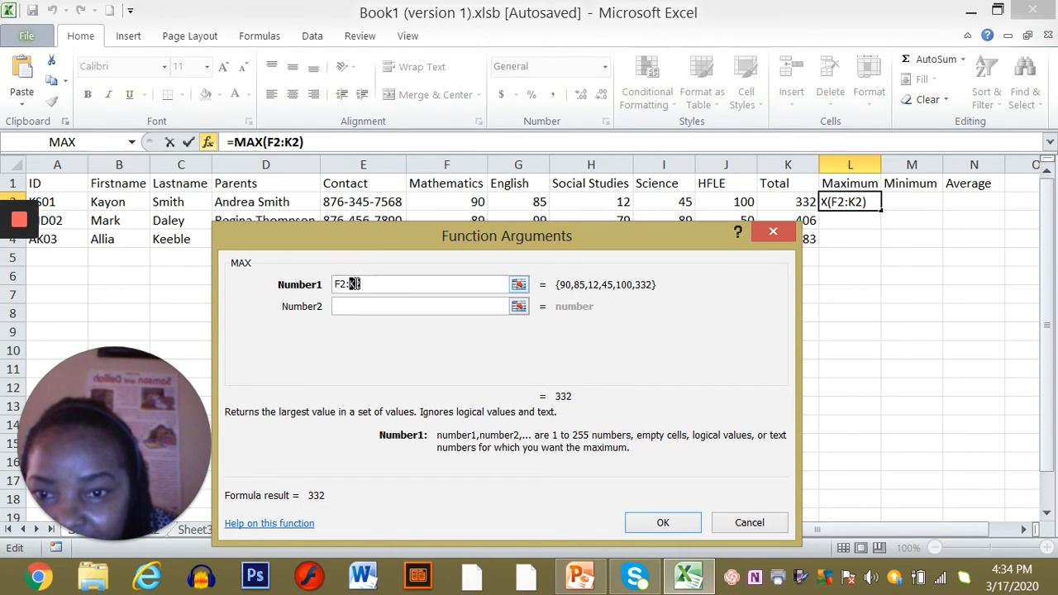
{"action": "key", "text": "BackSpace"}
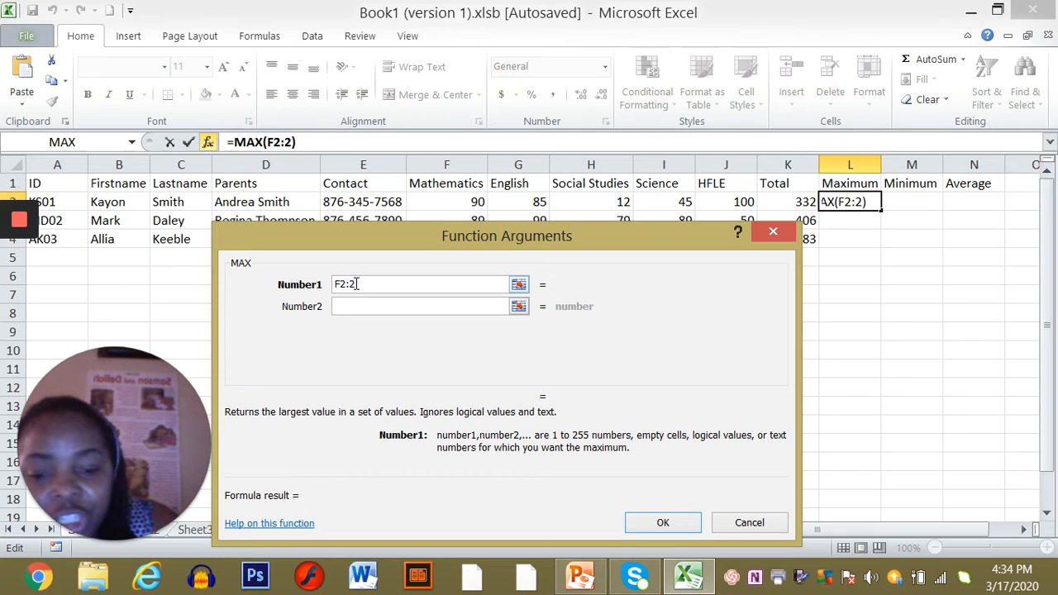
{"action": "type", "text": "J"}
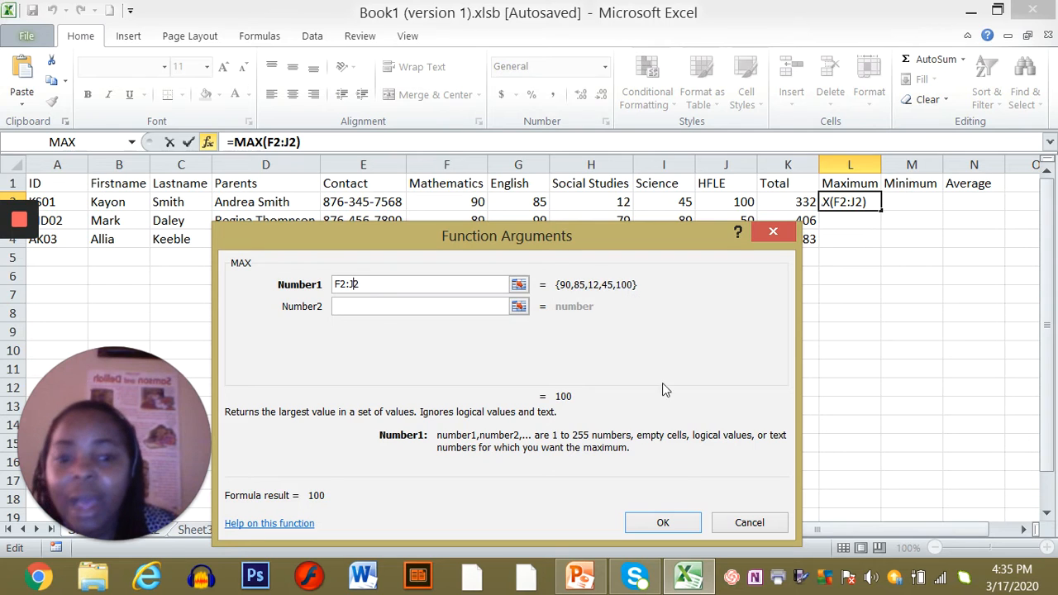
{"action": "left_click", "coordinate": [663, 523]}
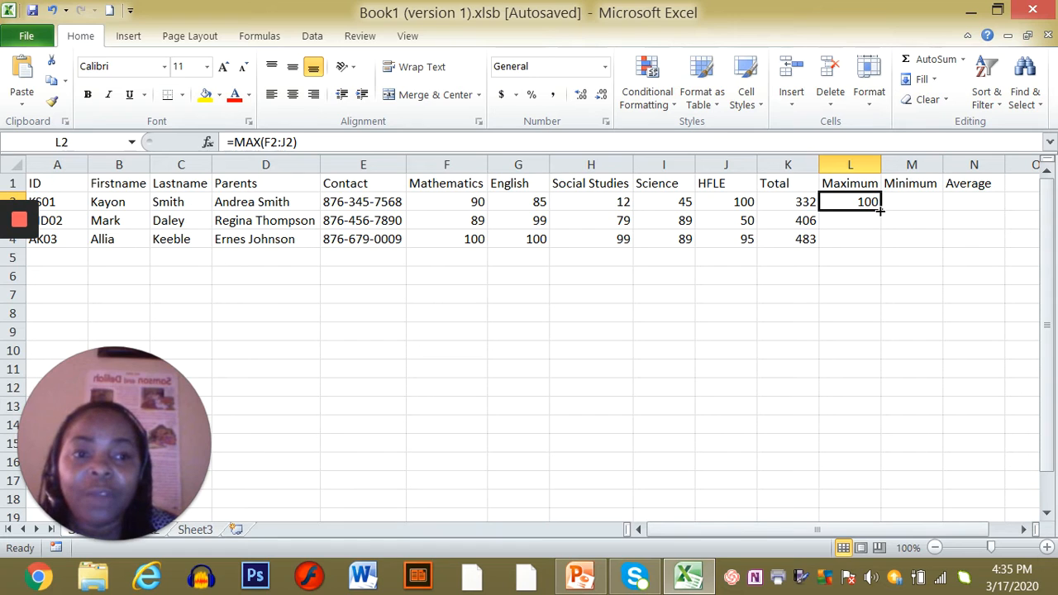
{"action": "left_click_drag", "start_coordinate": [880, 212], "coordinate": [878, 239]}
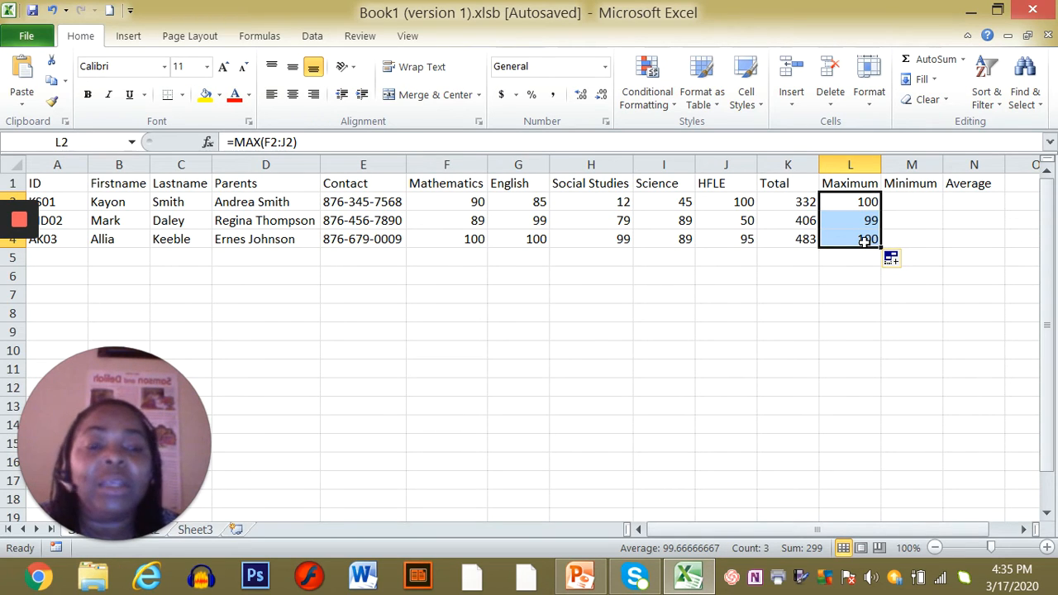
Step: Insert the MIN function in cell M2, choosing it from the All function category
{"action": "left_click", "coordinate": [921, 199]}
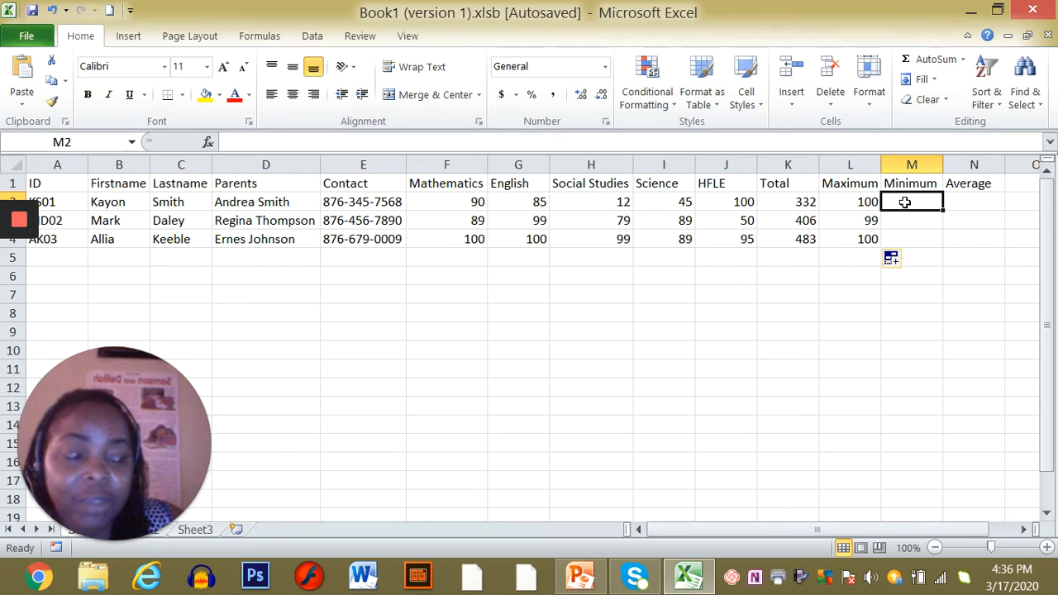
{"action": "left_click", "coordinate": [207, 145]}
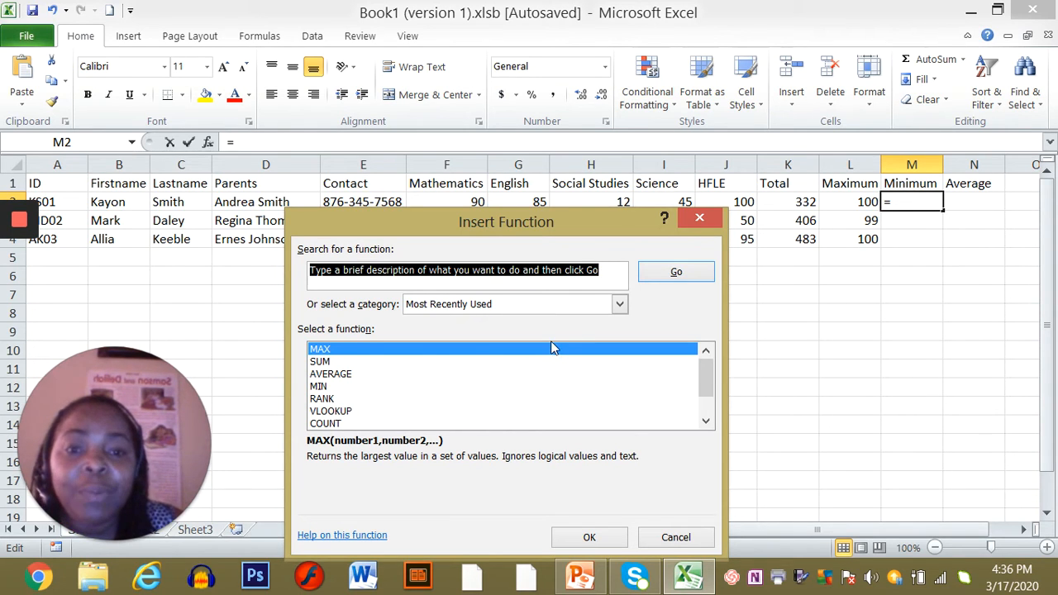
{"action": "left_click", "coordinate": [619, 304]}
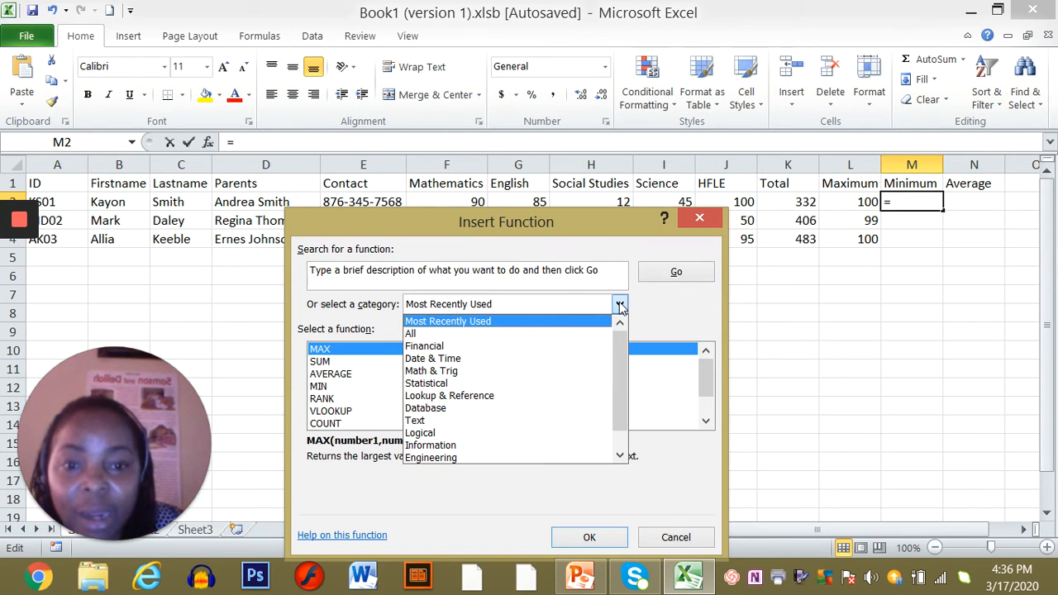
{"action": "left_click", "coordinate": [429, 333]}
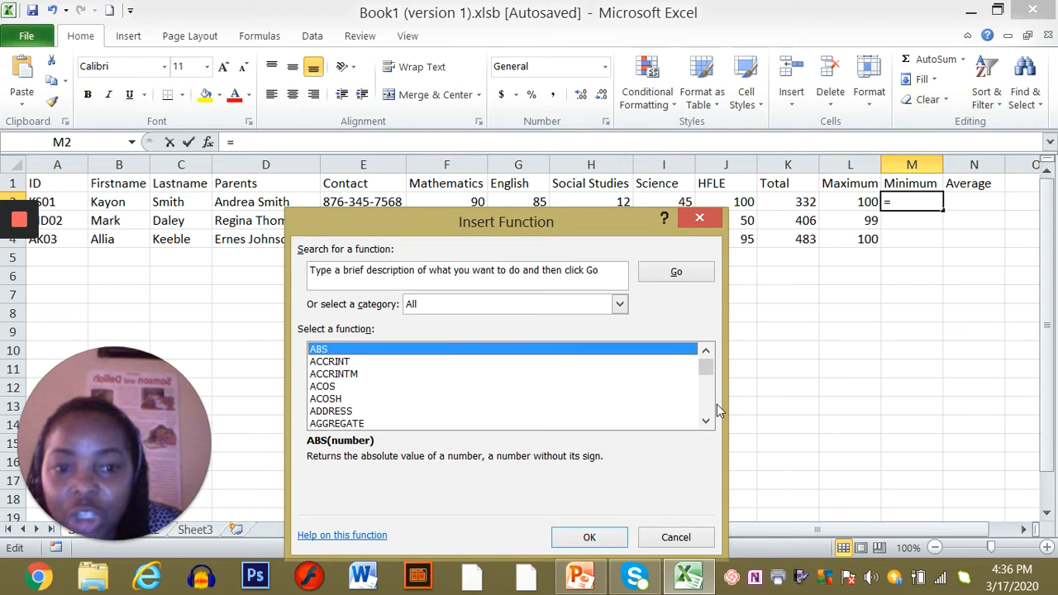
{"action": "scroll", "coordinate": [707, 414], "scroll_direction": "down", "scroll_amount": 2}
{"action": "scroll", "coordinate": [706, 413], "scroll_direction": "down", "scroll_amount": 15}
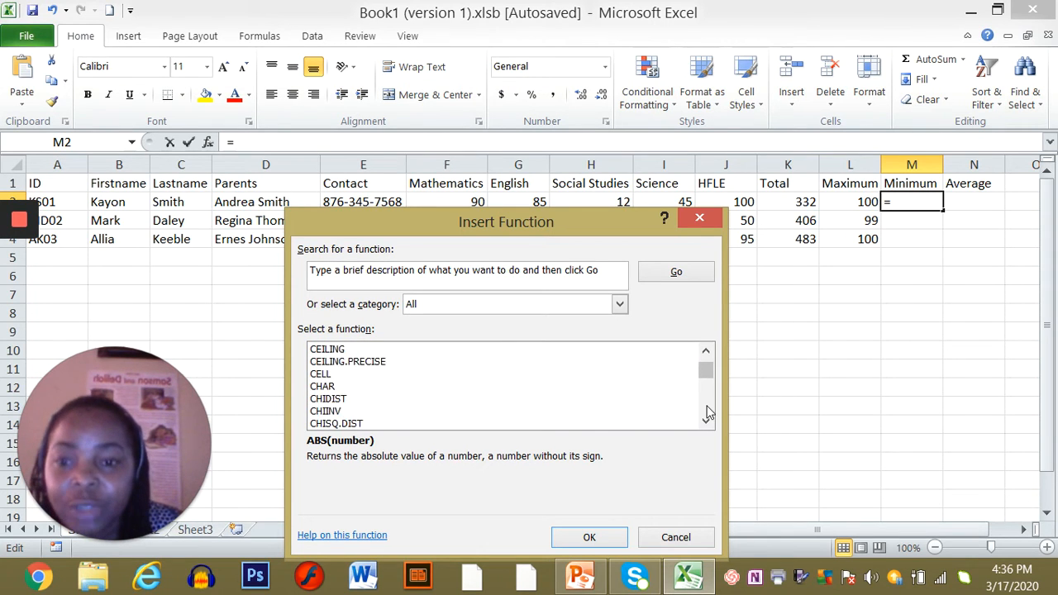
{"action": "scroll", "coordinate": [707, 413], "scroll_direction": "down", "scroll_amount": 20}
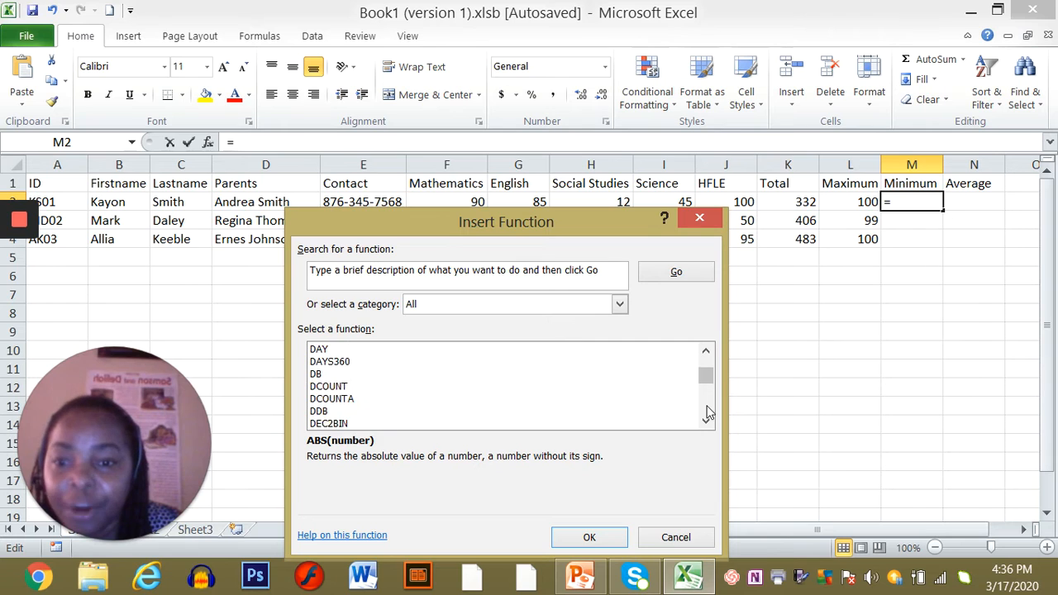
{"action": "scroll", "coordinate": [706, 414], "scroll_direction": "down", "scroll_amount": 20}
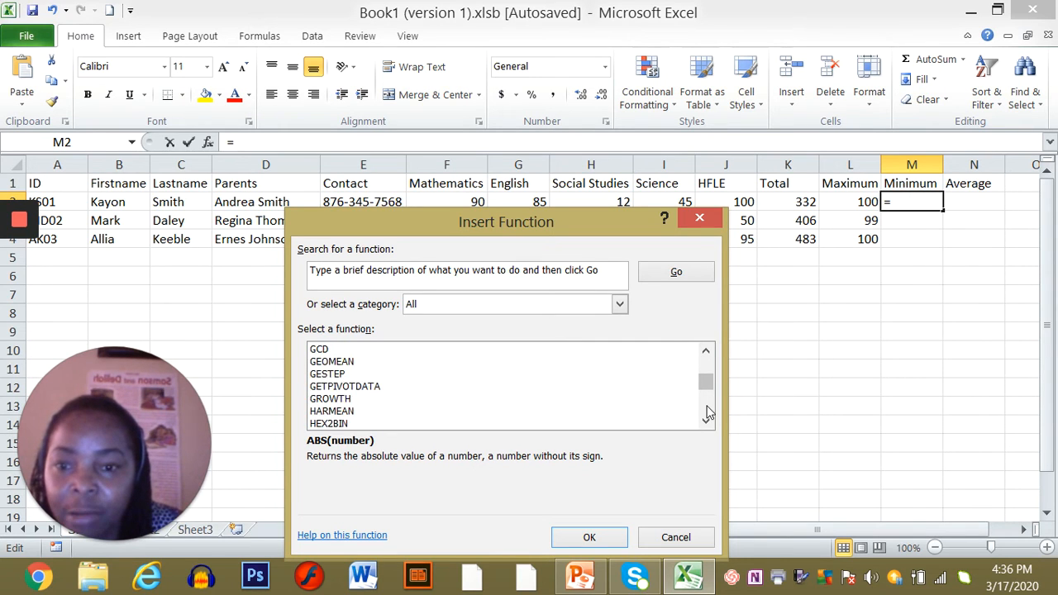
{"action": "scroll", "coordinate": [707, 413], "scroll_direction": "down", "scroll_amount": 20}
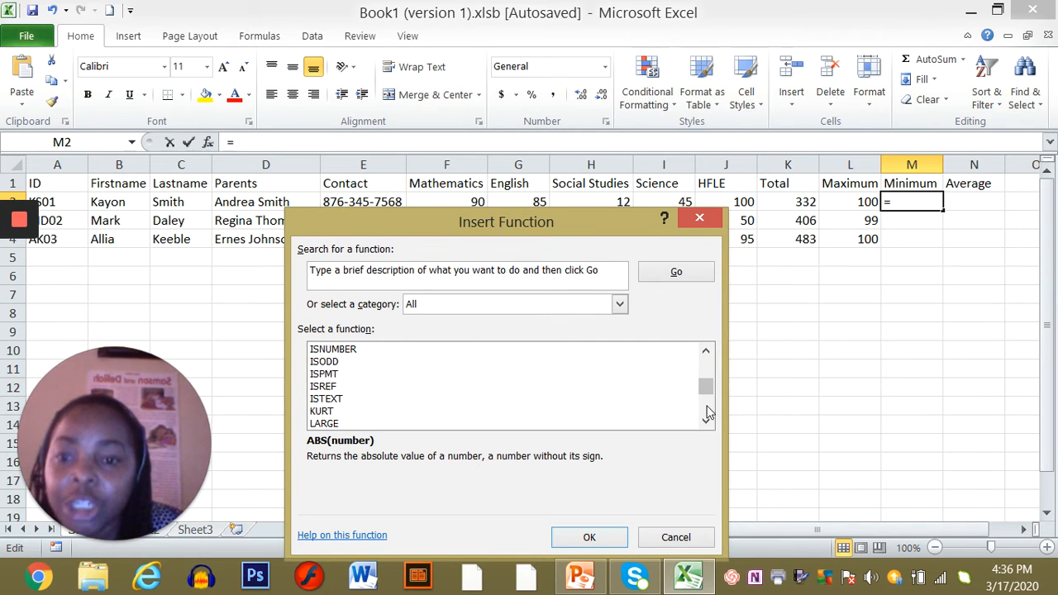
{"action": "left_click", "coordinate": [707, 353]}
{"action": "left_click", "coordinate": [707, 353]}
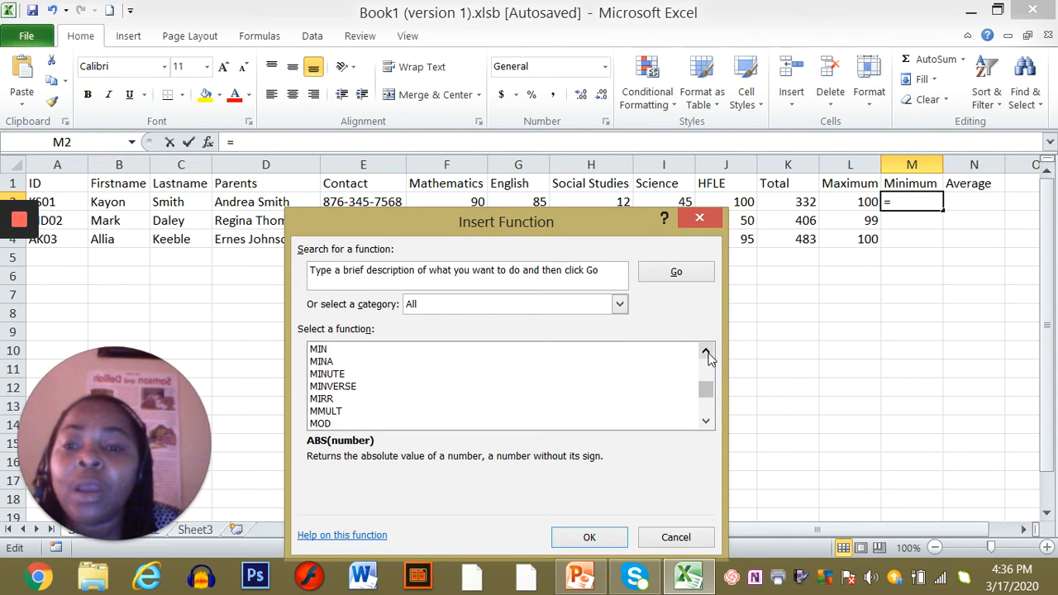
{"action": "left_click", "coordinate": [707, 353]}
{"action": "left_click", "coordinate": [322, 362]}
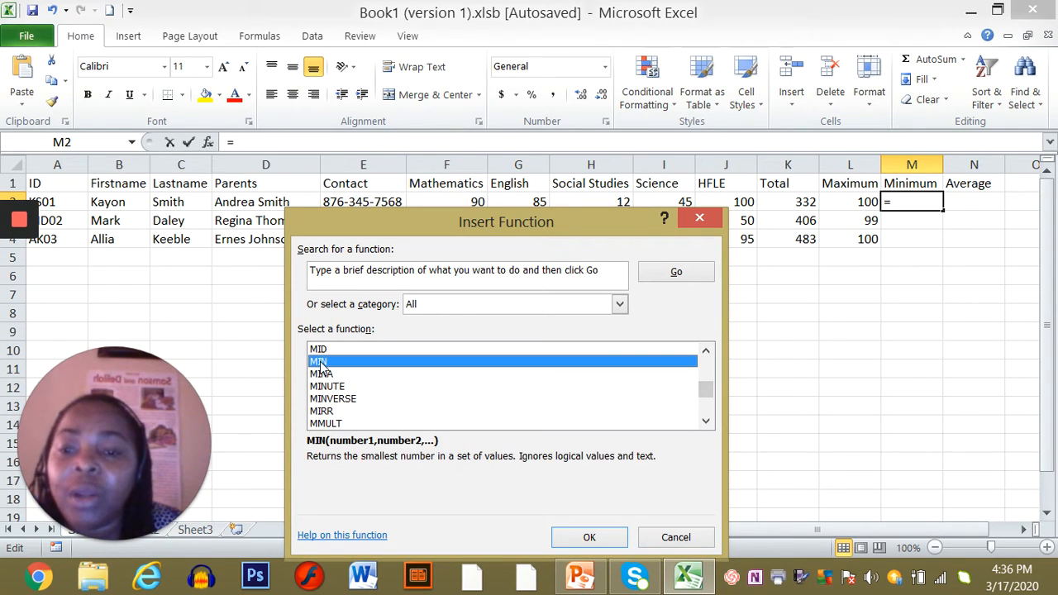
{"action": "double_click", "coordinate": [320, 364]}
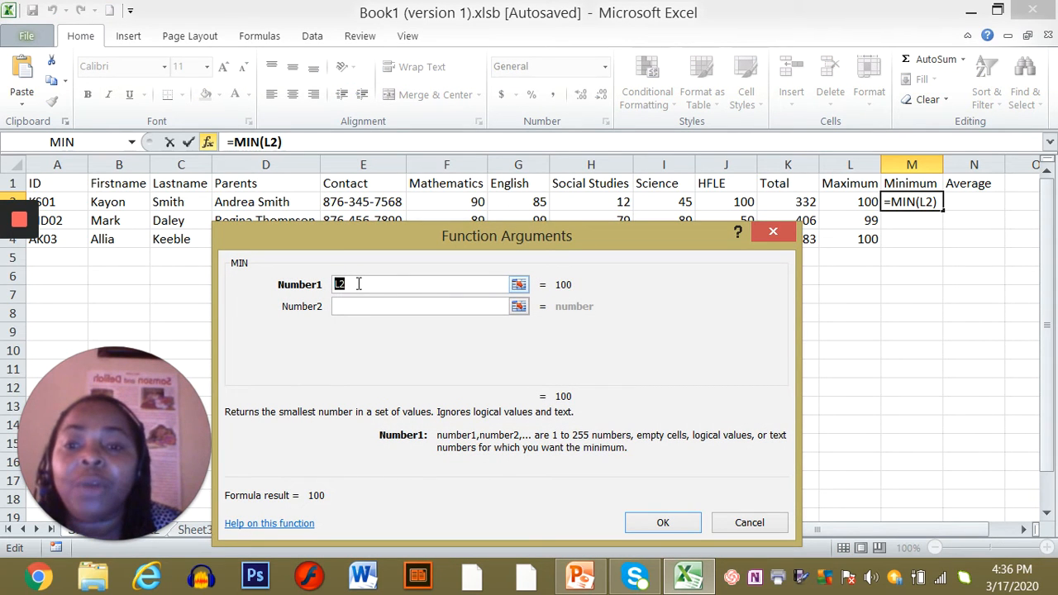
Step: Set the MIN function's first argument to F2:J2, apply it, and fill the formula from M2 down to M4
{"action": "left_click", "coordinate": [358, 284]}
{"action": "key", "text": "BackSpace"}
{"action": "key", "text": "BackSpace"}
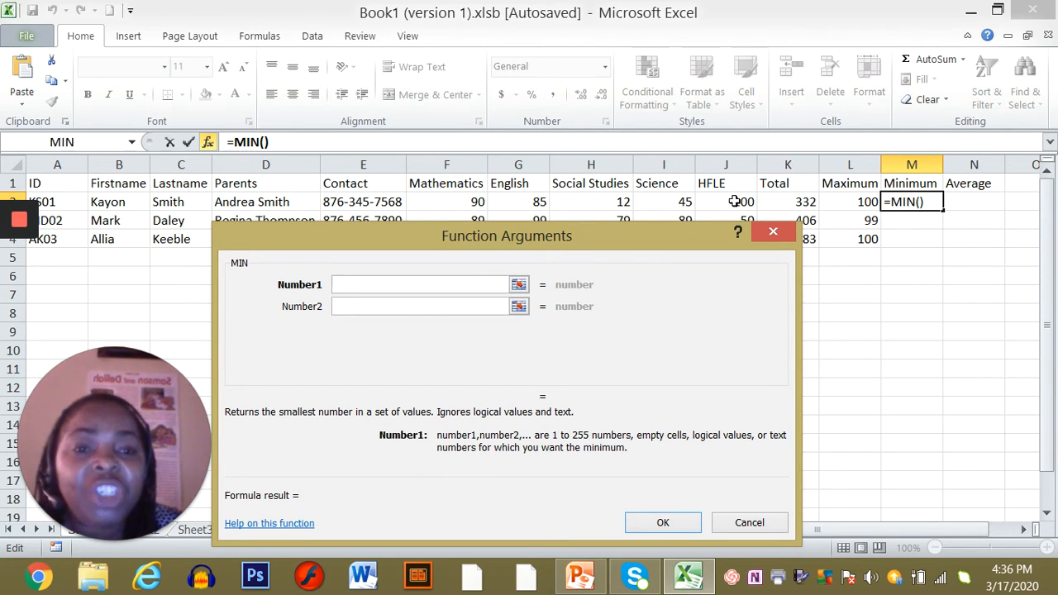
{"action": "type", "text": "F"}
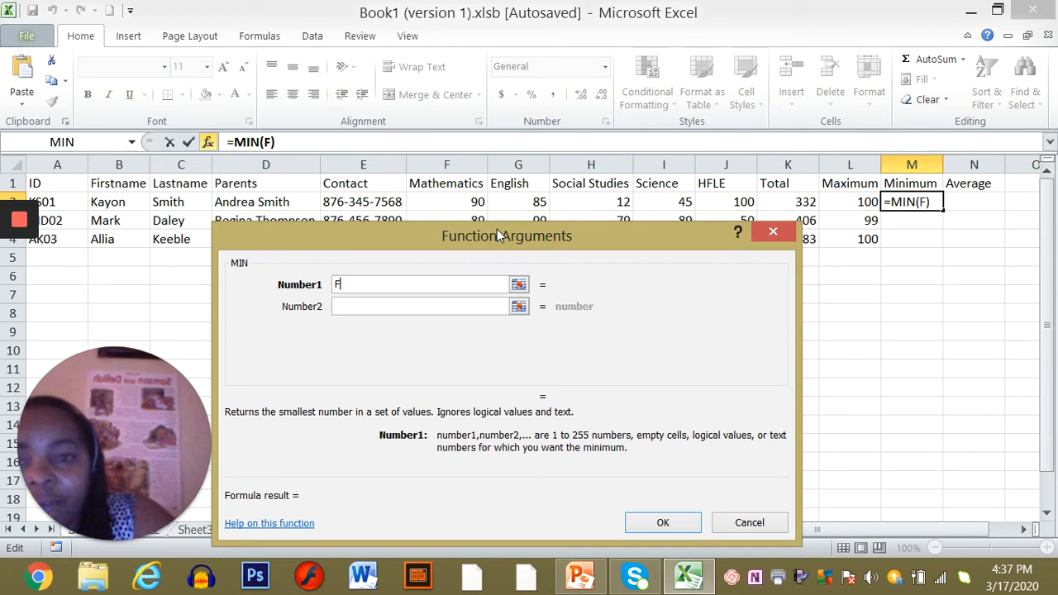
{"action": "type", "text": "2:"}
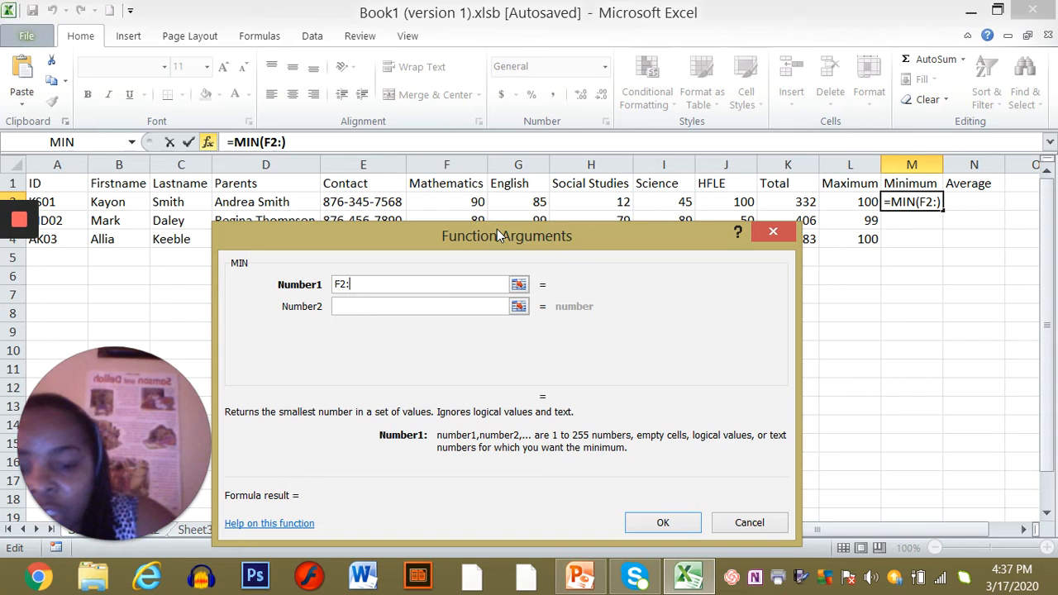
{"action": "type", "text": "J2"}
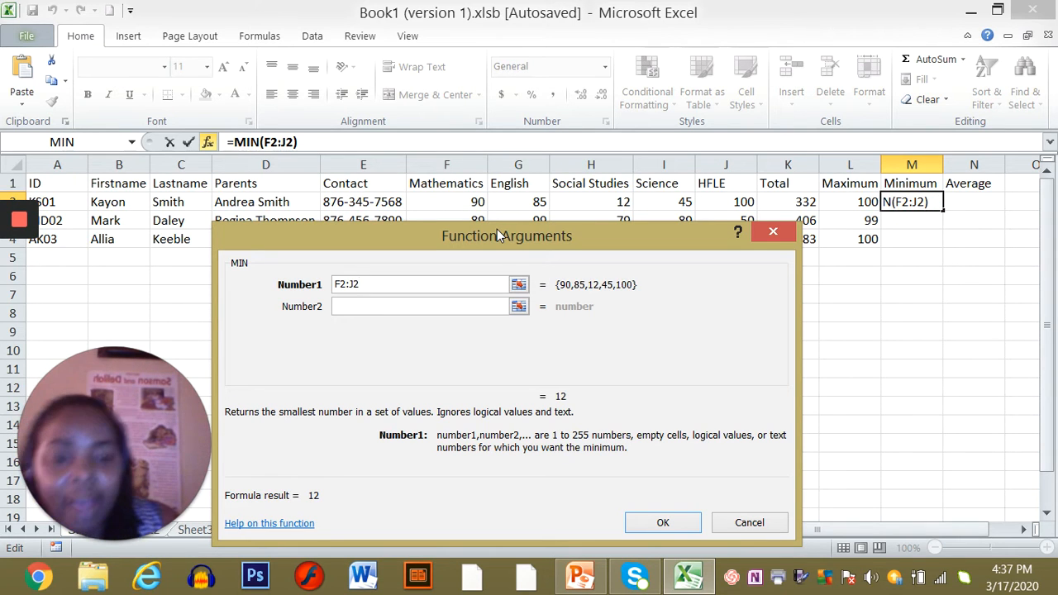
{"action": "key", "text": "Return"}
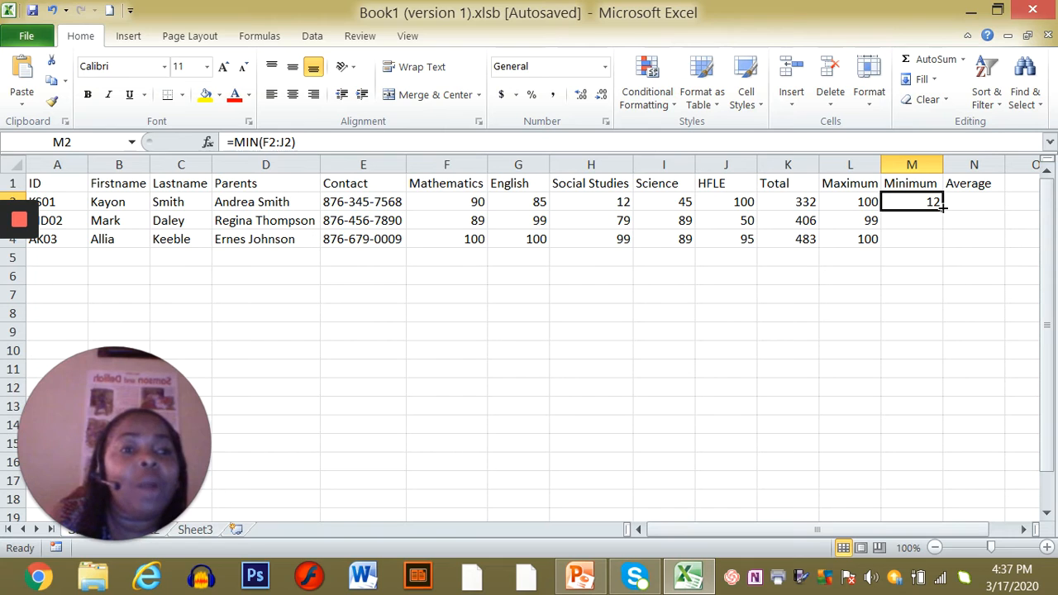
{"action": "left_click_drag", "start_coordinate": [943, 207], "coordinate": [940, 250]}
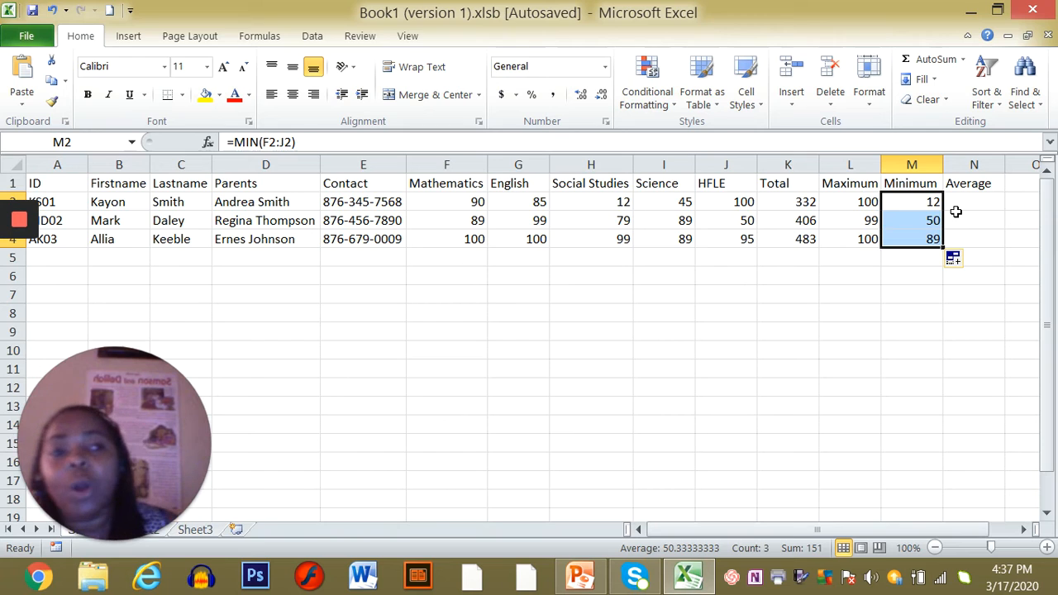
Step: Insert the AVERAGE function in cell N2, choosing it from the Most Recently Used function category
{"action": "left_click", "coordinate": [963, 204]}
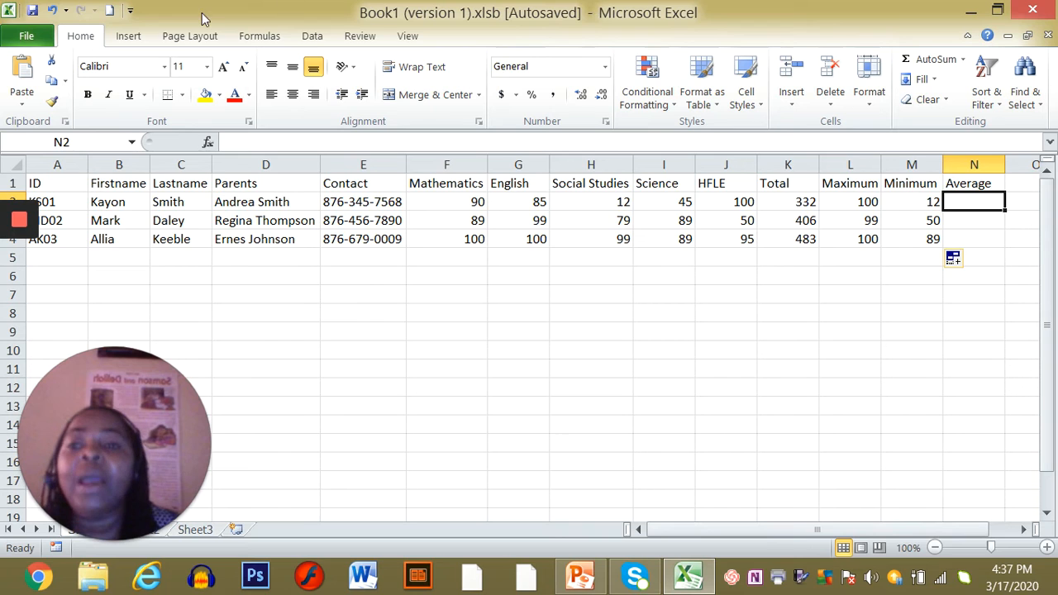
{"action": "left_click", "coordinate": [208, 142]}
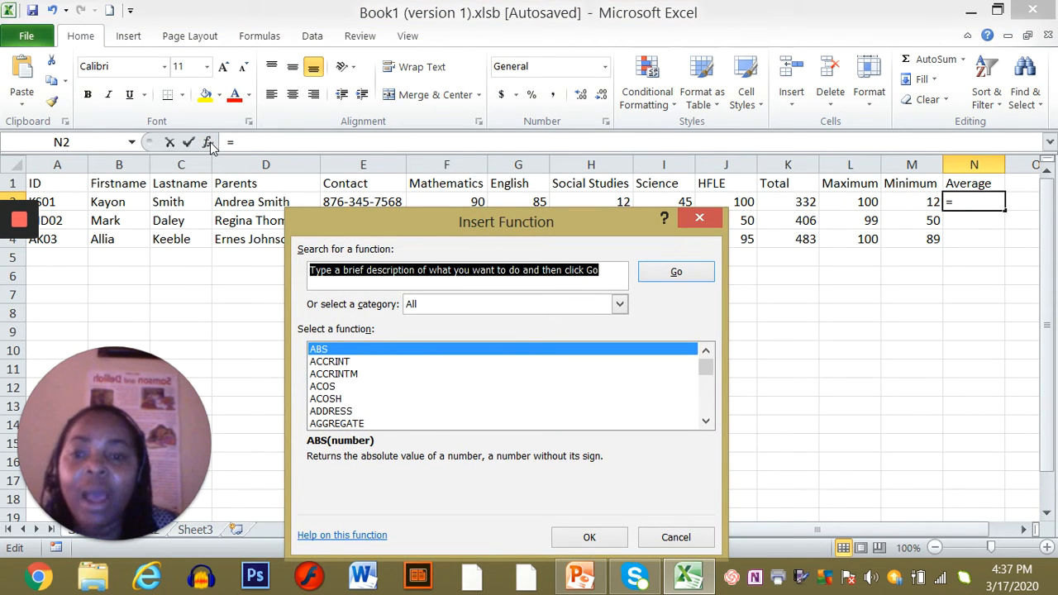
{"action": "left_click", "coordinate": [705, 422]}
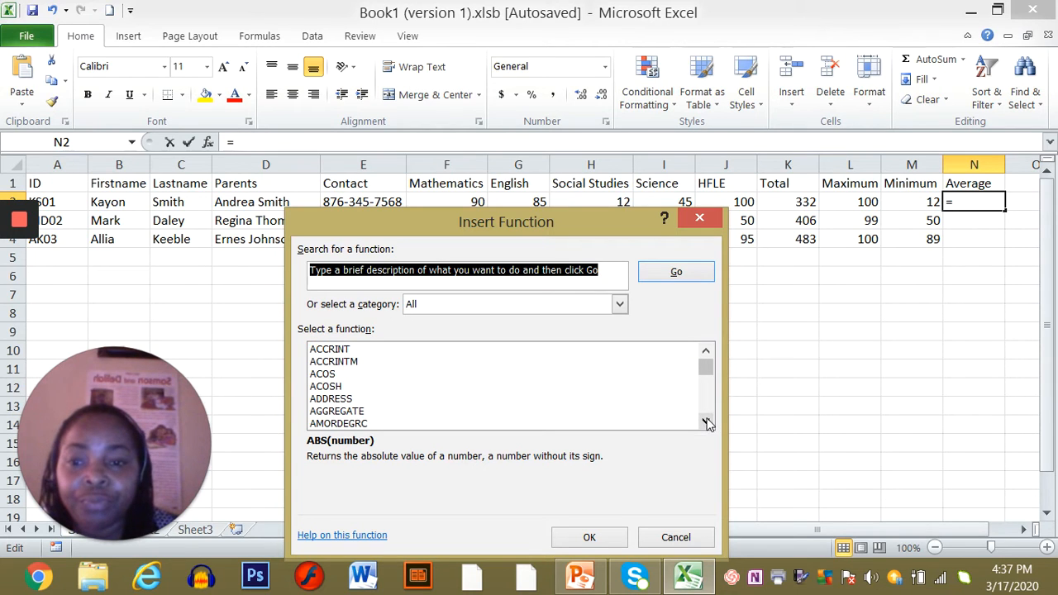
{"action": "left_click", "coordinate": [706, 353]}
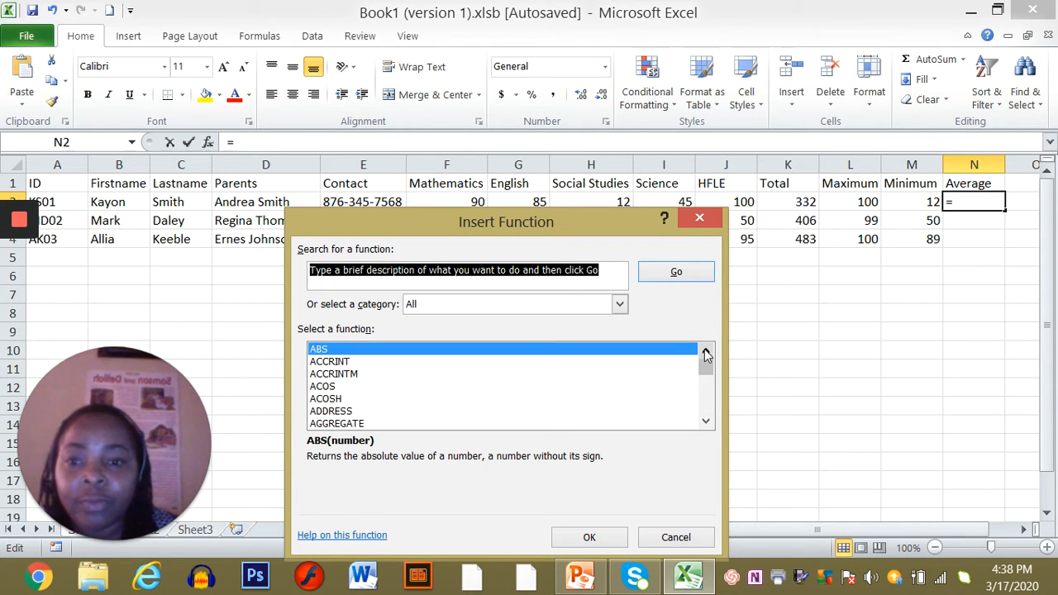
{"action": "left_click", "coordinate": [620, 306]}
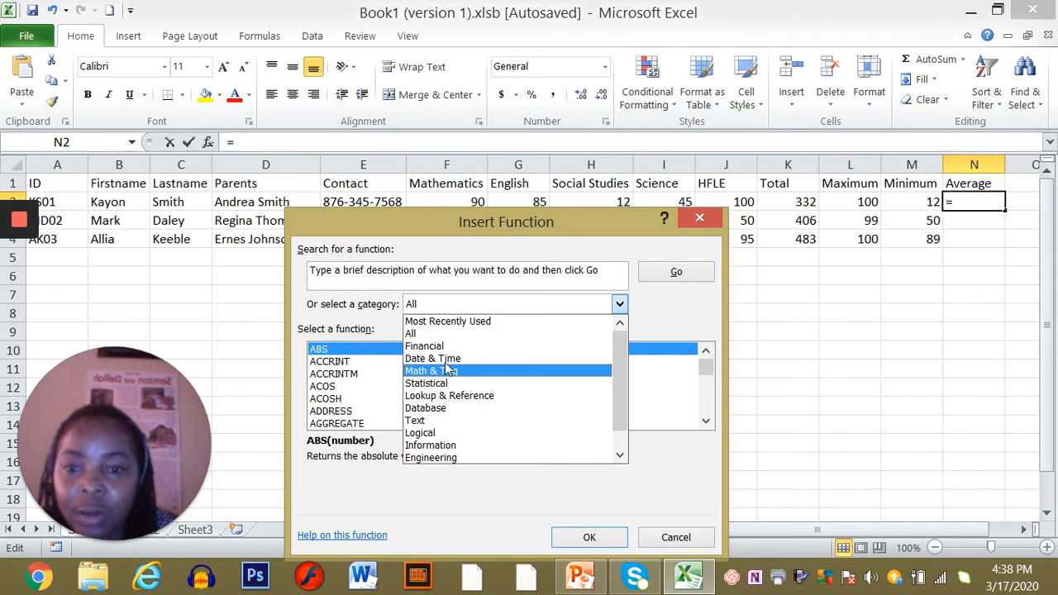
{"action": "left_click", "coordinate": [446, 322]}
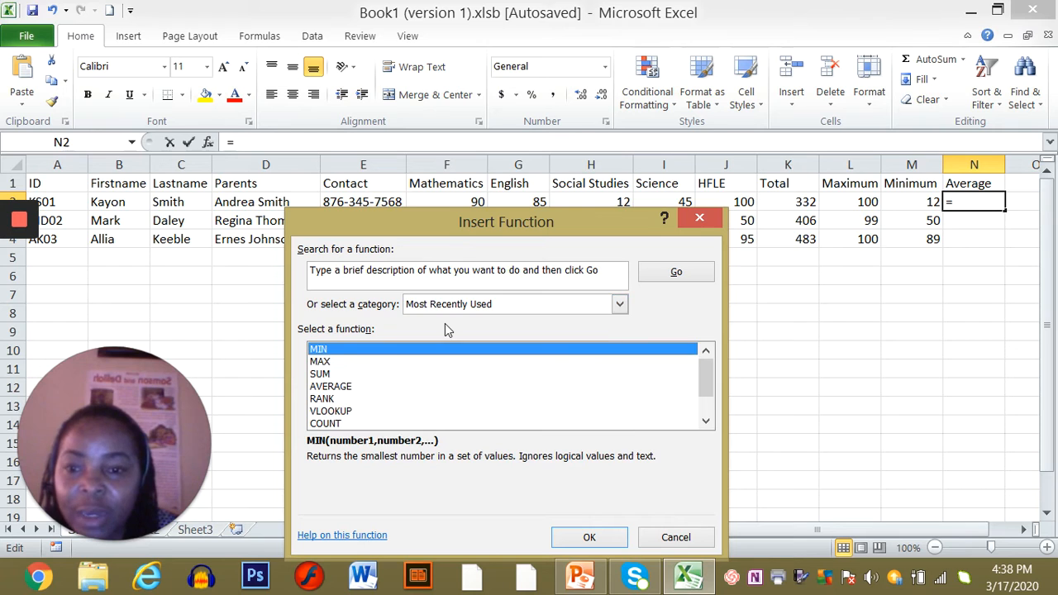
{"action": "left_click", "coordinate": [340, 389]}
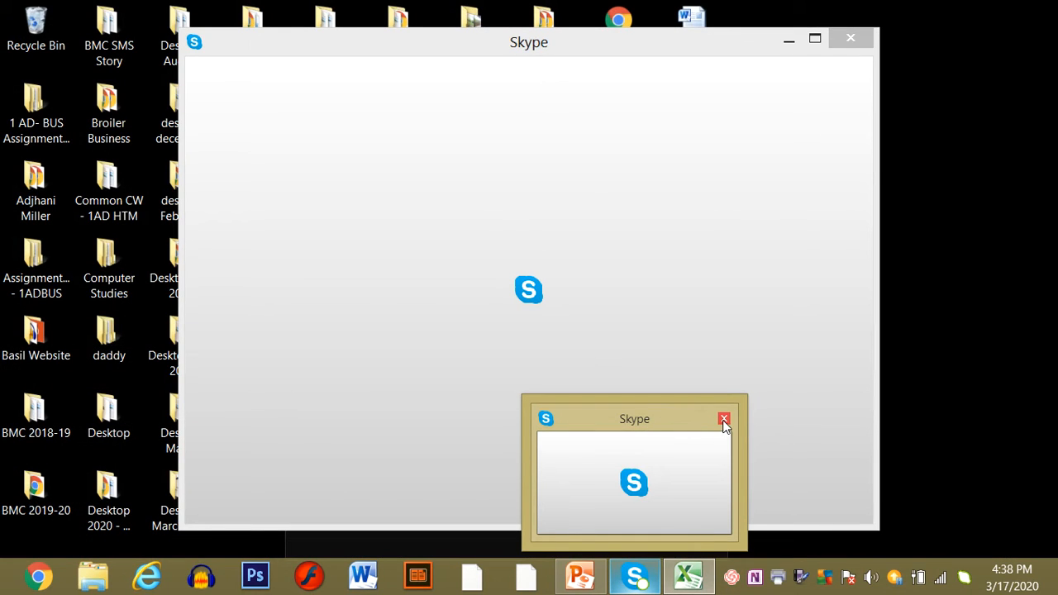
{"action": "left_click", "coordinate": [723, 420]}
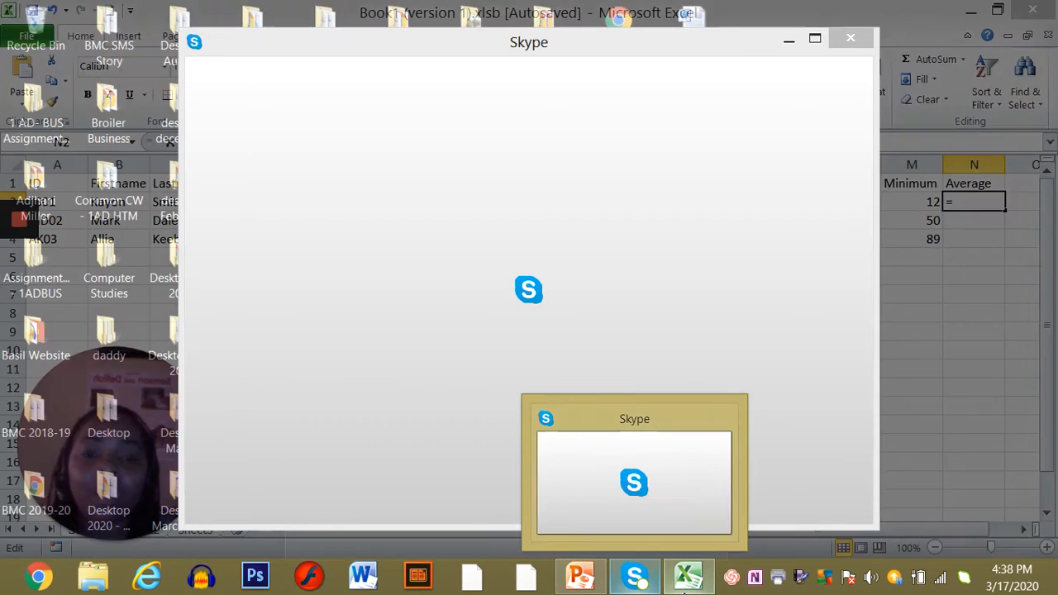
{"action": "mouse_move", "coordinate": [691, 589]}
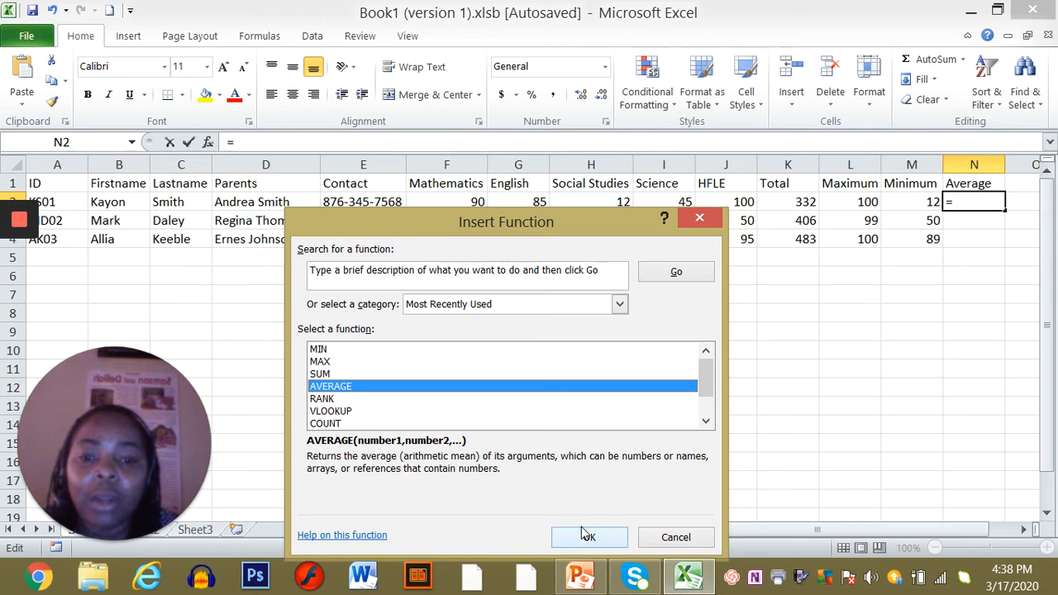
{"action": "left_click", "coordinate": [590, 539]}
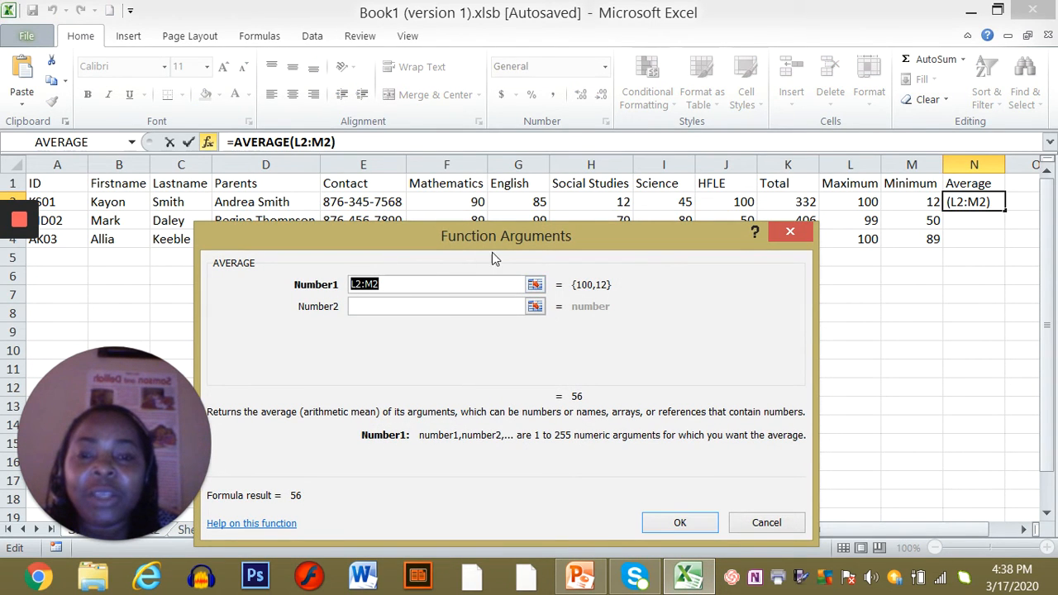
Step: Replace the AVERAGE function's first argument with F2:J2 and apply the formula in N2
{"action": "left_click", "coordinate": [418, 286]}
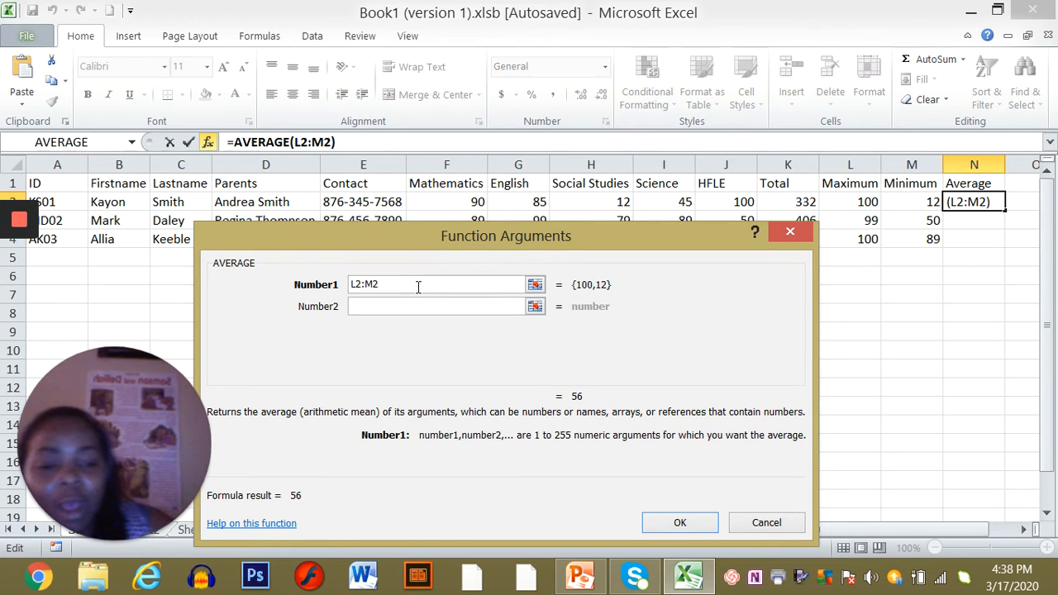
{"action": "key", "text": "BackSpace"}
{"action": "key", "text": "BackSpace"}
{"action": "key", "text": "BackSpace"}
{"action": "key", "text": "BackSpace"}
{"action": "key", "text": "BackSpace"}
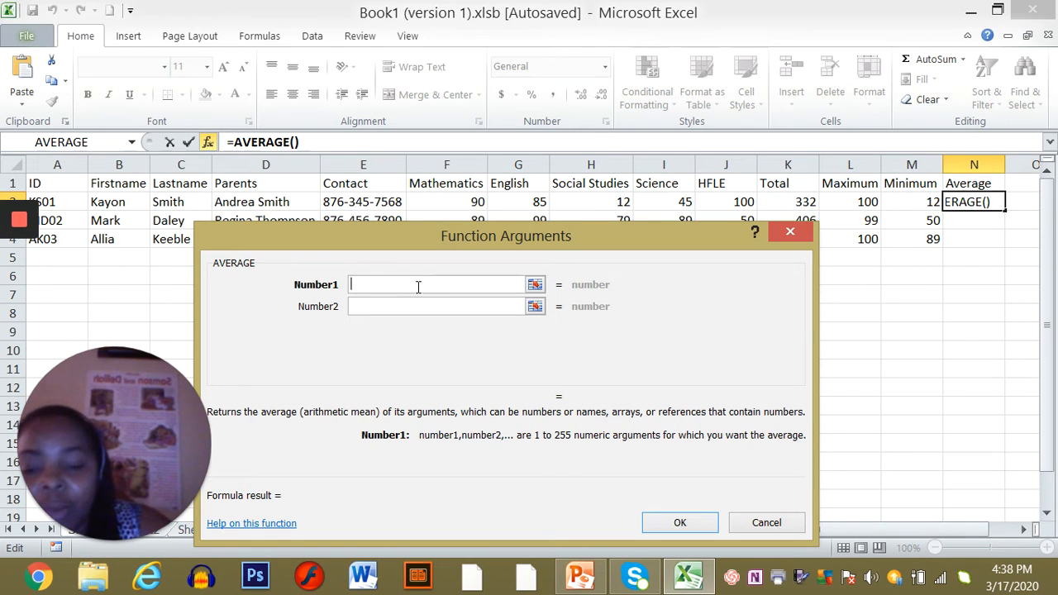
{"action": "type", "text": "F2"}
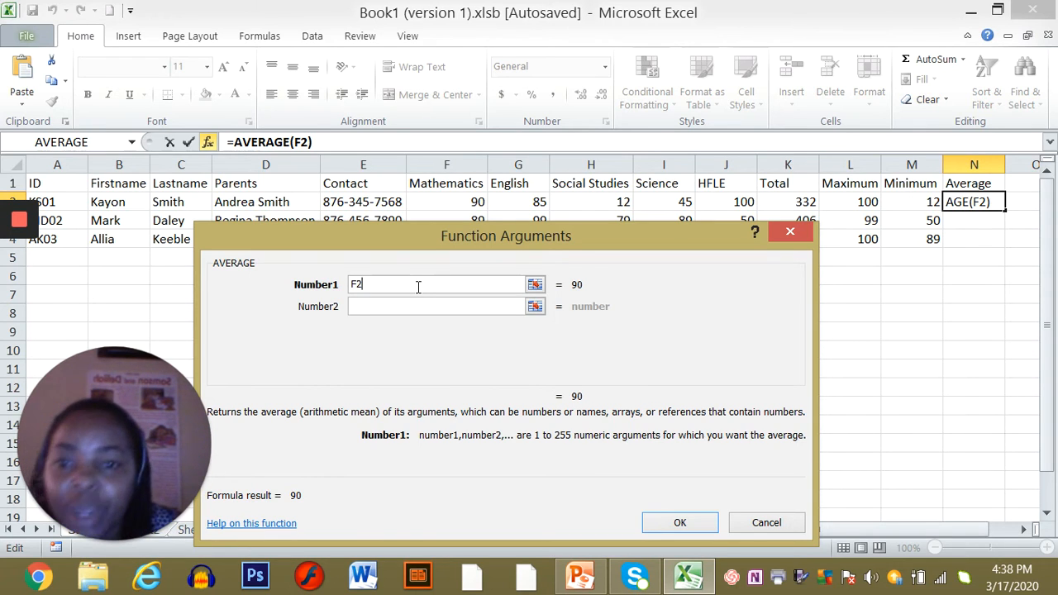
{"action": "type", "text": ":"}
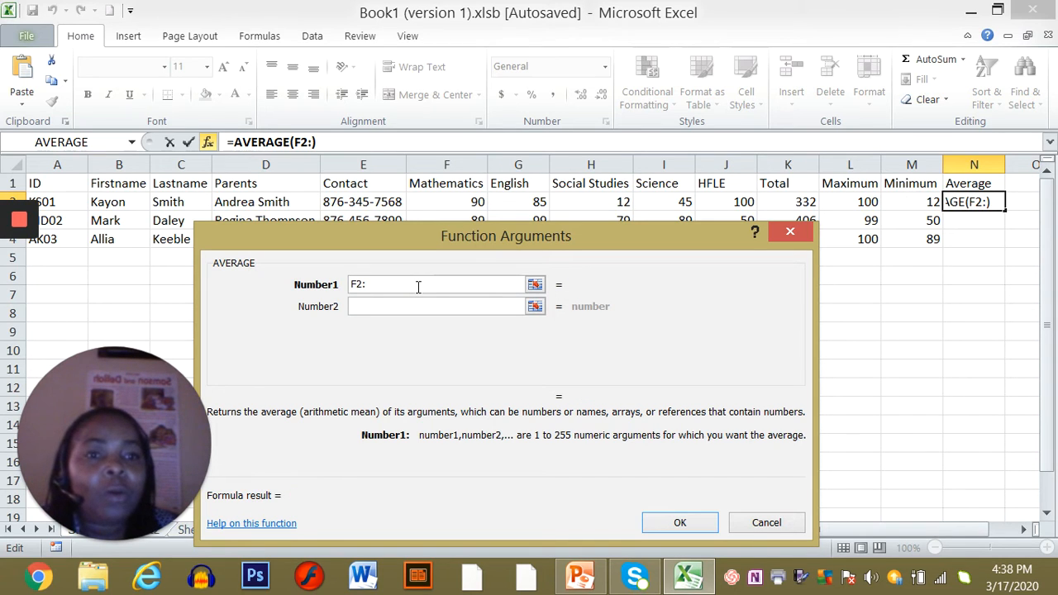
{"action": "type", "text": "J2"}
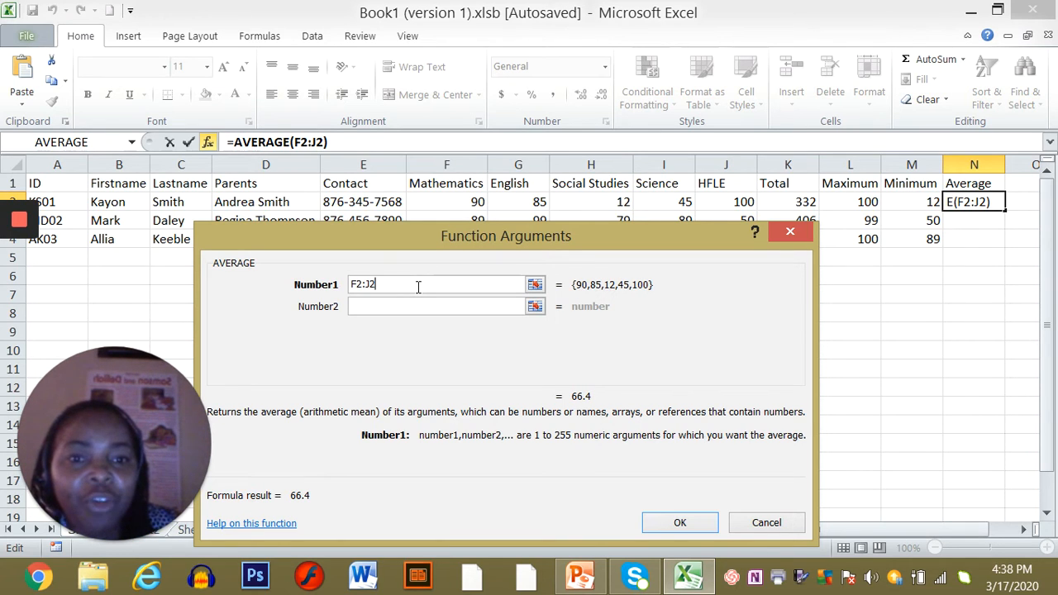
{"action": "key", "text": "Return"}
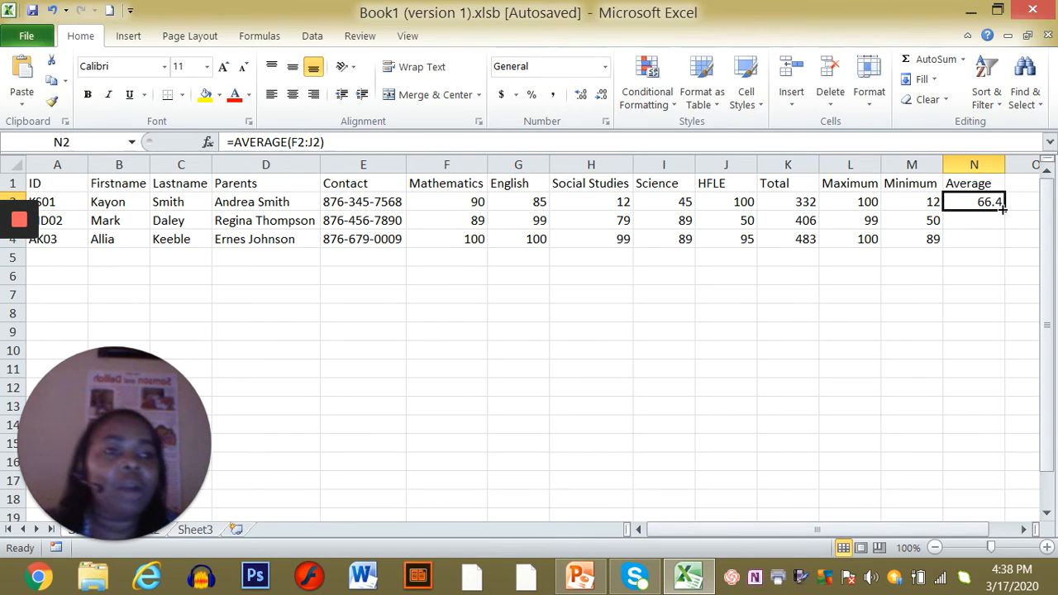
Step: Fill the AVERAGE formula from N2 down to N4 for the remaining students
{"action": "left_click_drag", "start_coordinate": [1003, 210], "coordinate": [1006, 242]}
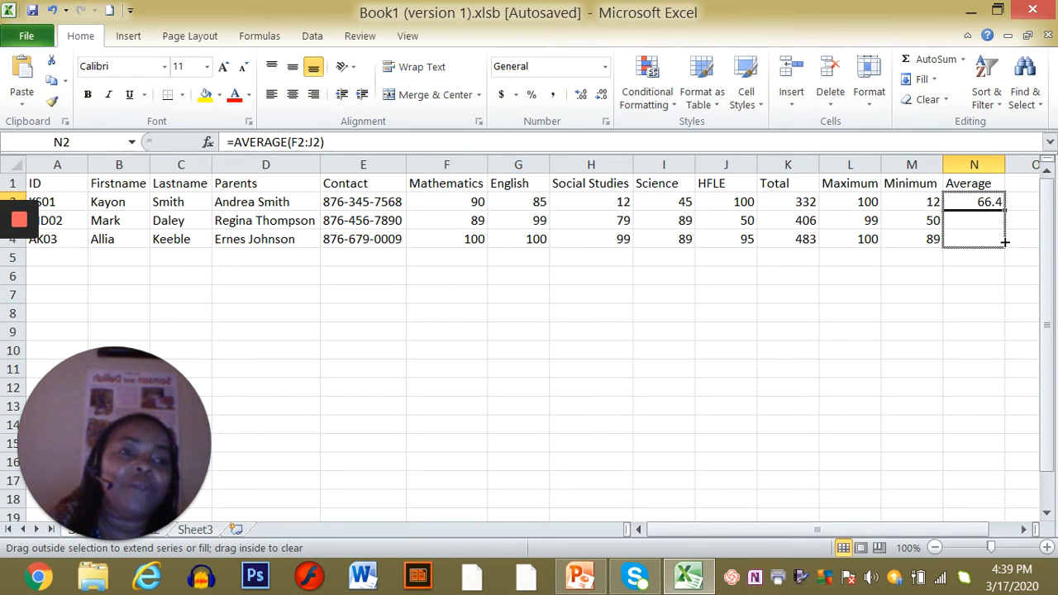
{"action": "left_click_drag", "start_coordinate": [1005, 243], "coordinate": [1005, 243]}
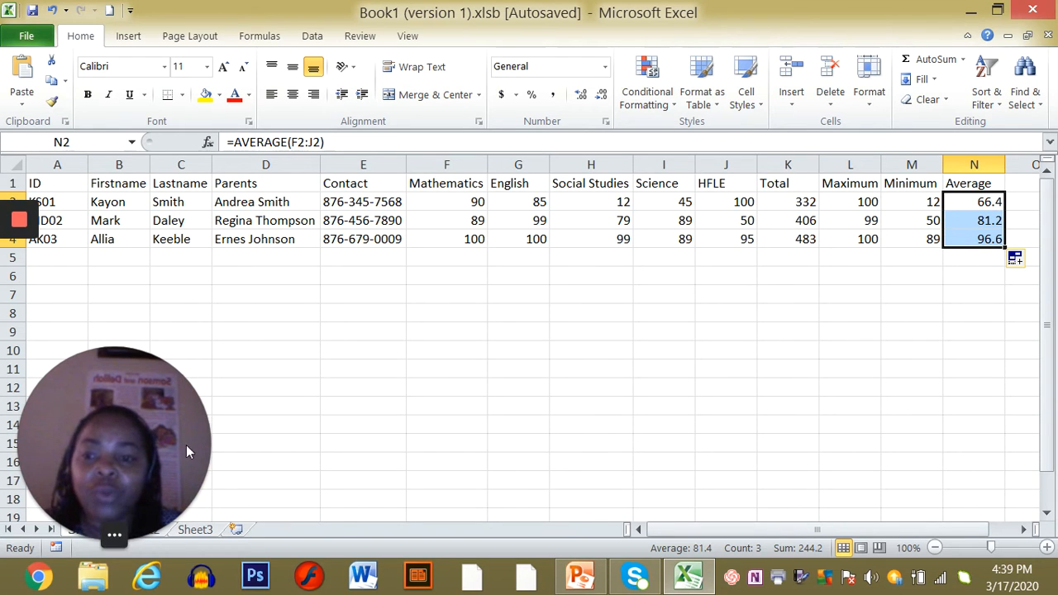
{"action": "left_click_drag", "start_coordinate": [186, 440], "coordinate": [1044, 455]}
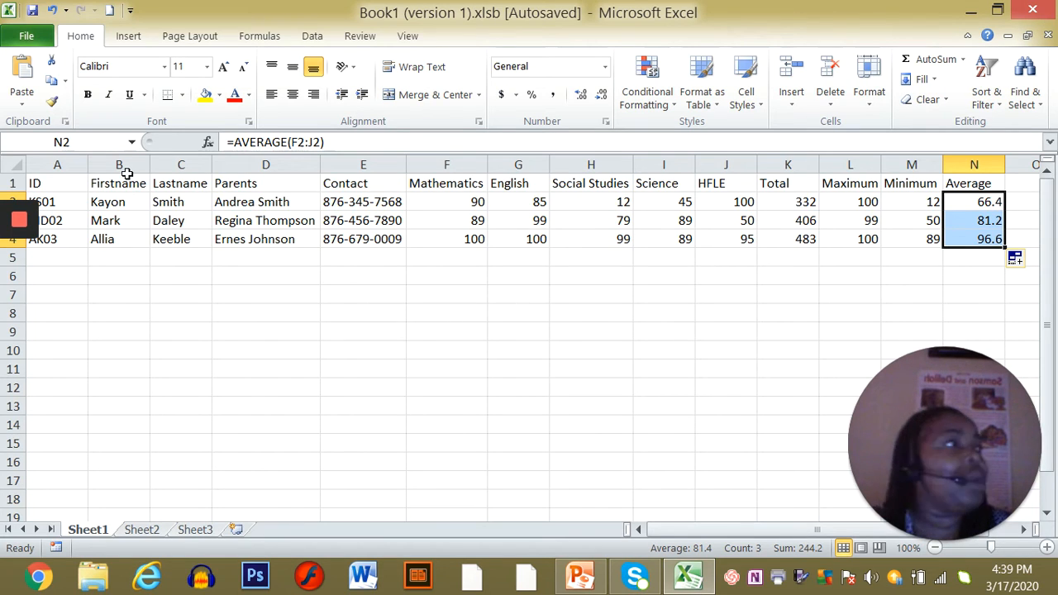
Step: Save the workbook to the Desktop as an Excel Workbook, named with the person's first initial and surname followed by "_Xcel"
{"action": "left_click", "coordinate": [27, 36]}
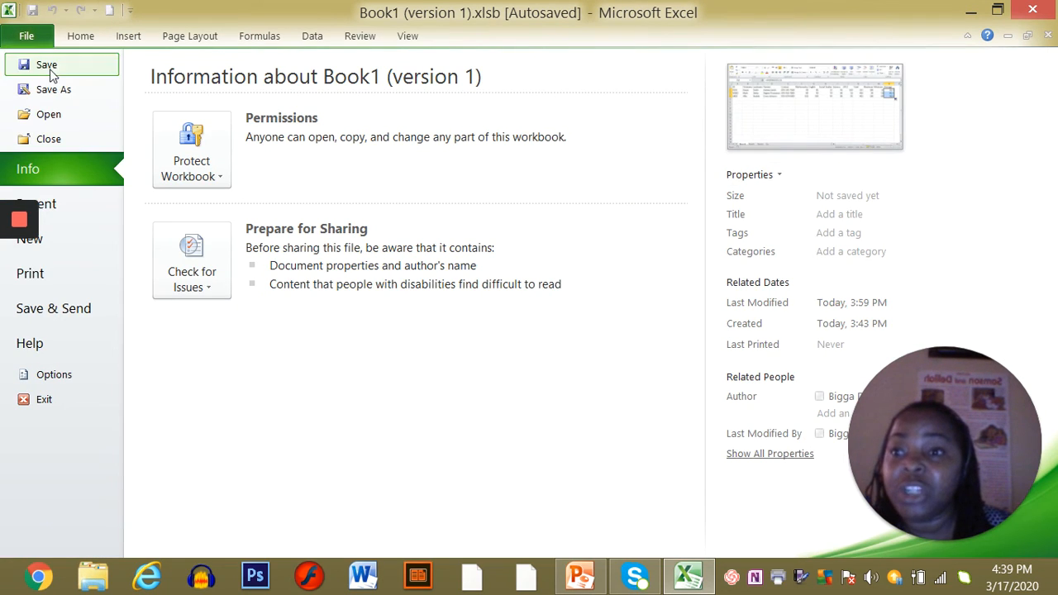
{"action": "key", "text": "Escape"}
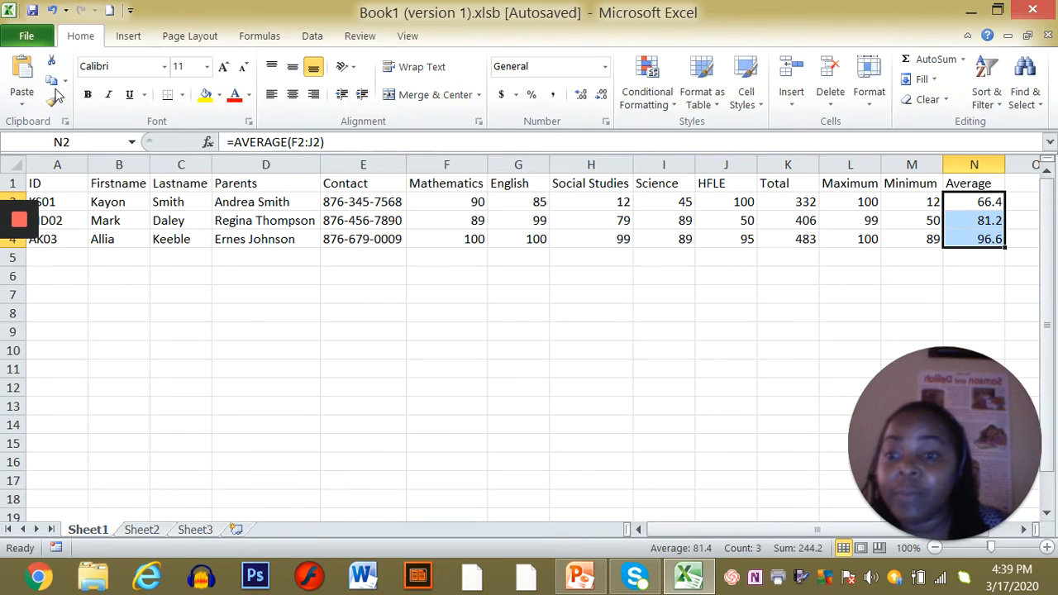
{"action": "key", "text": "F12"}
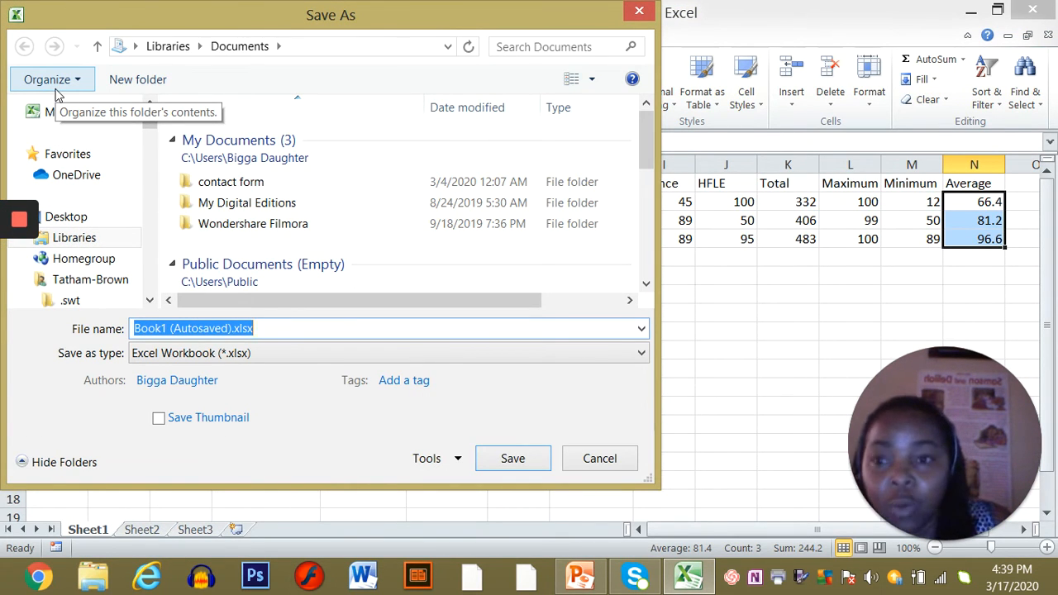
{"action": "type", "text": "K"}
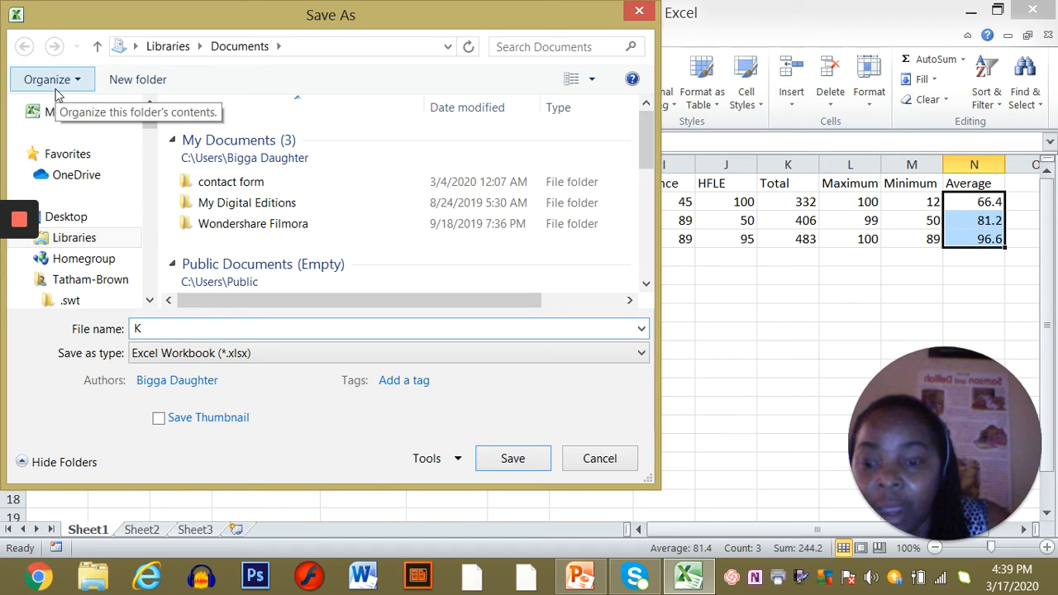
{"action": "type", "text": "BR"}
{"action": "key", "text": "BackSpace"}
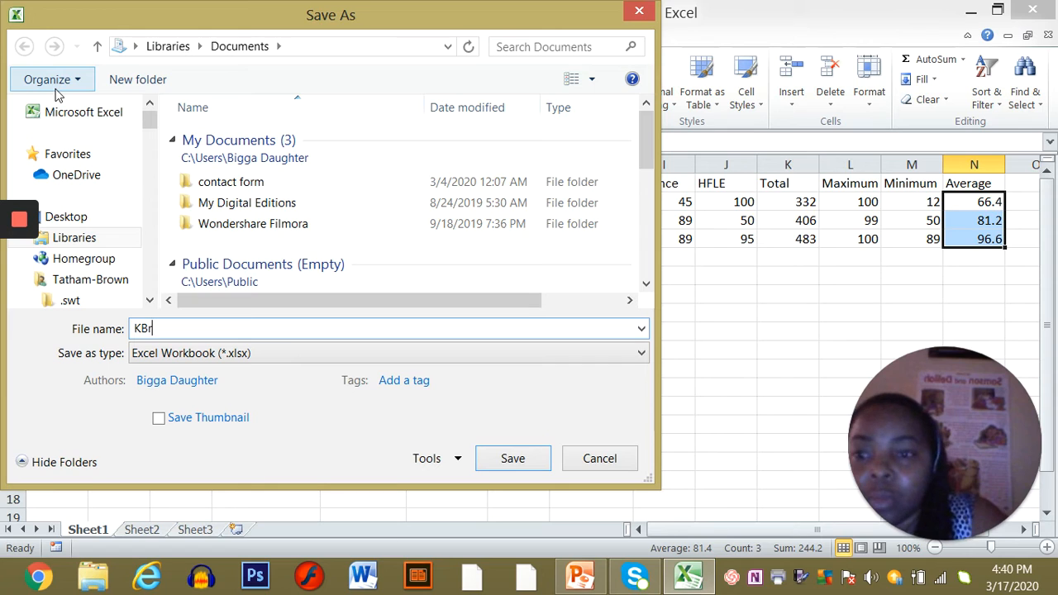
{"action": "type", "text": "rown_"}
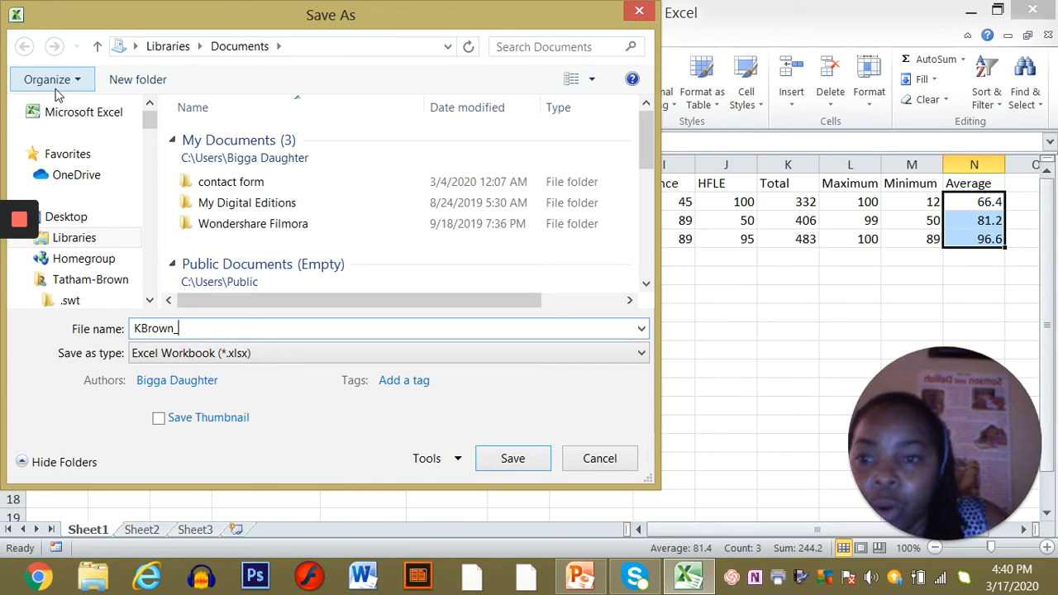
{"action": "type", "text": "X"}
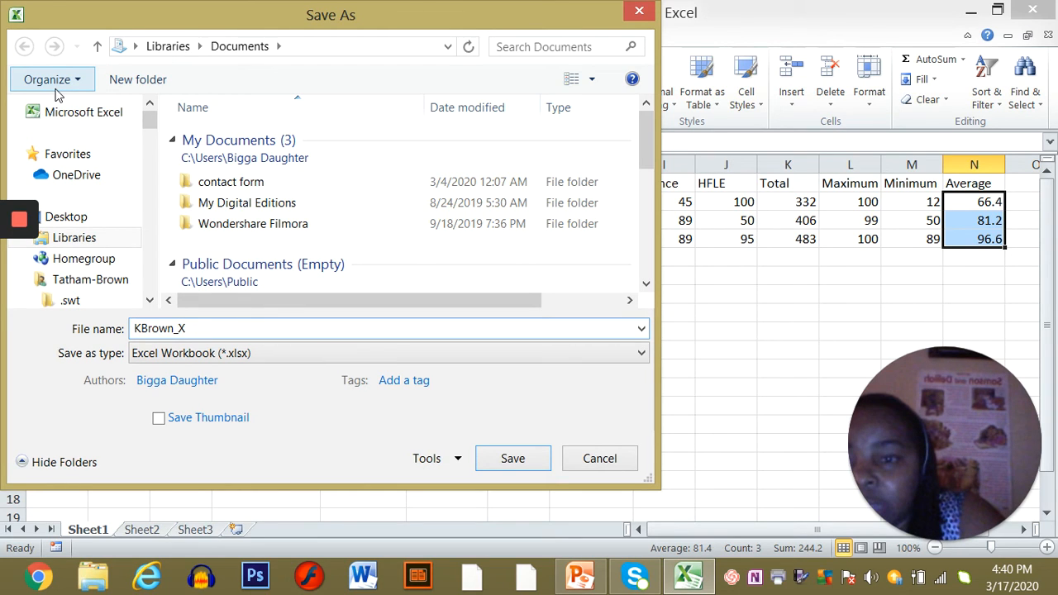
{"action": "type", "text": "cel"}
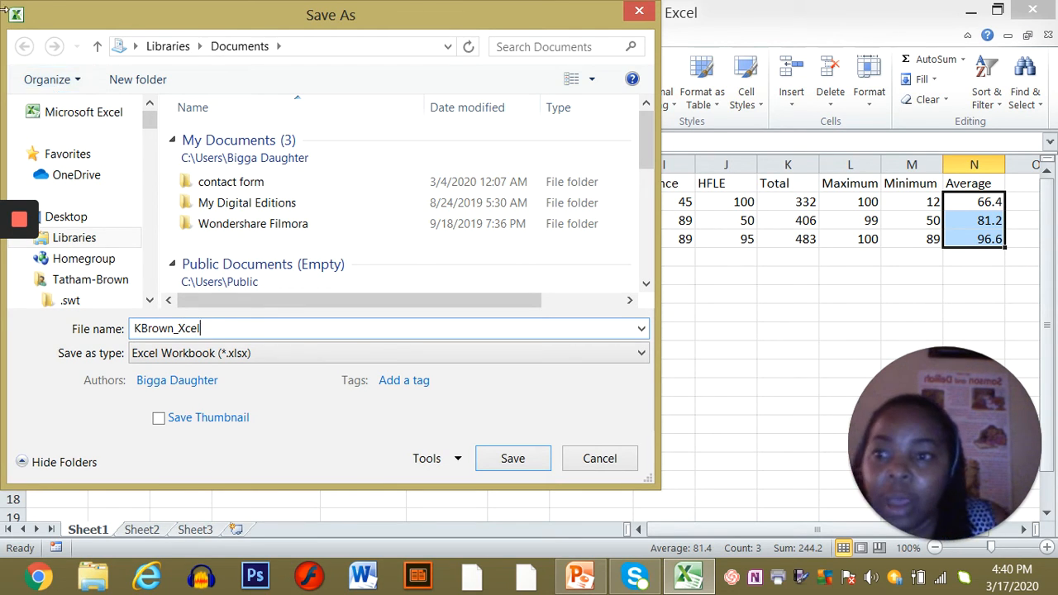
{"action": "left_click", "coordinate": [94, 219]}
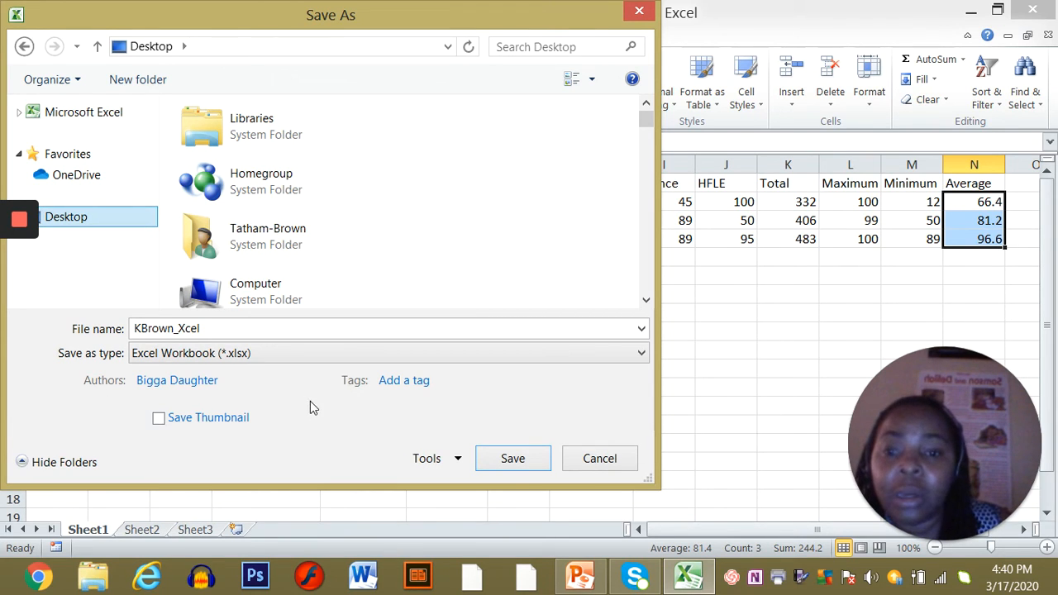
{"action": "left_click", "coordinate": [489, 465]}
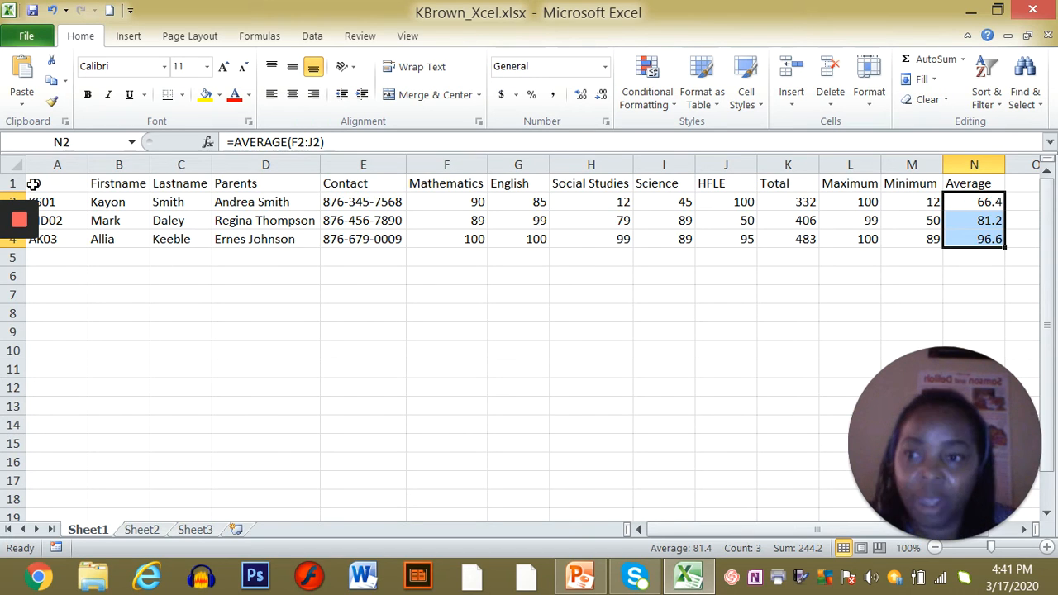
Step: Copy the ID column, A1:A4, from Sheet1 and paste it into Sheet2 starting at cell A1
{"action": "left_click_drag", "start_coordinate": [40, 183], "coordinate": [55, 236]}
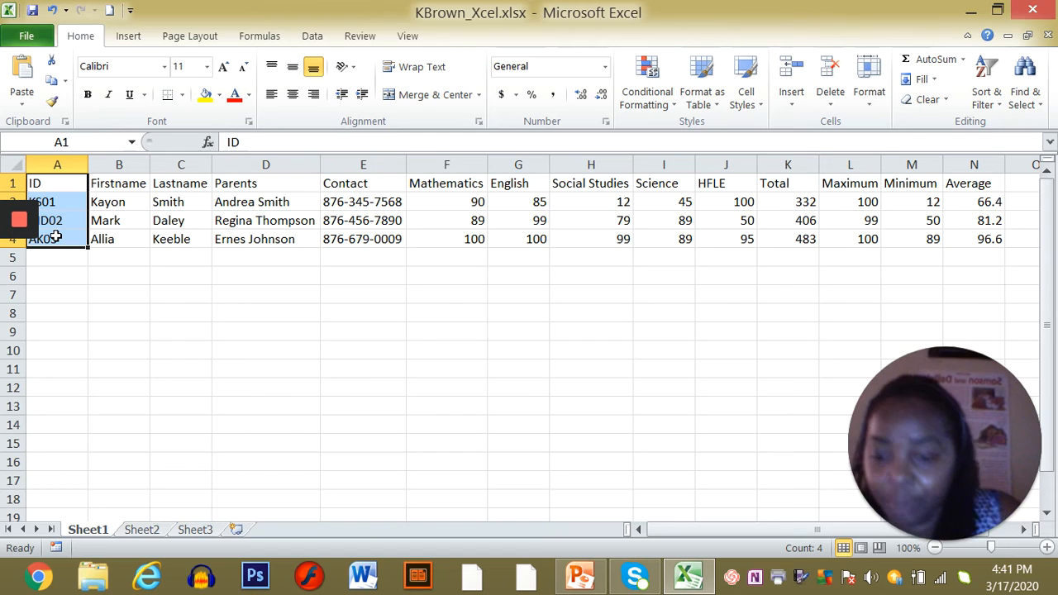
{"action": "key", "text": "ctrl+c"}
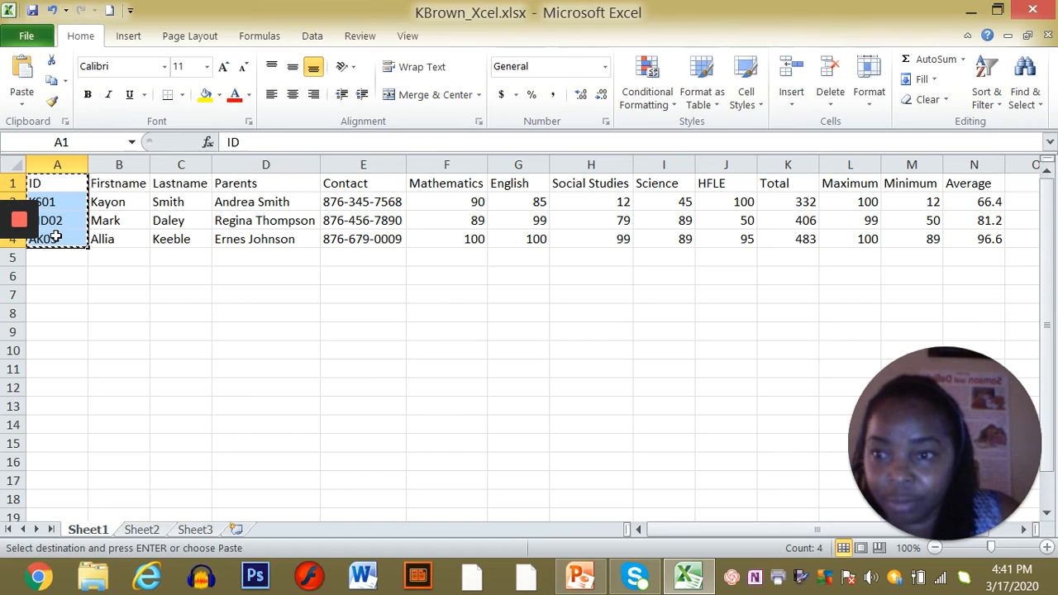
{"action": "left_click", "coordinate": [142, 530]}
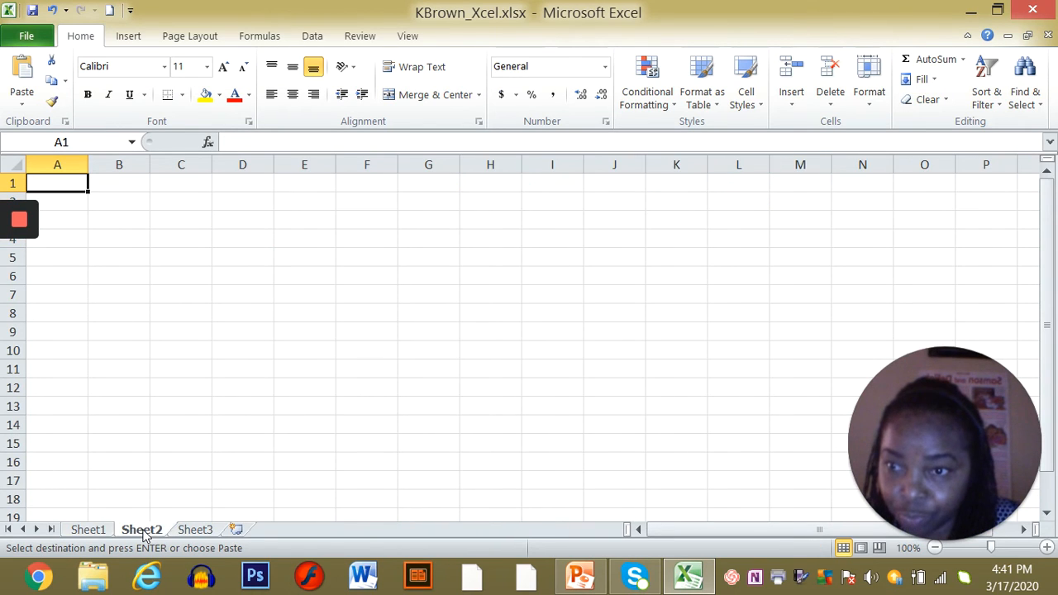
{"action": "right_click", "coordinate": [68, 185]}
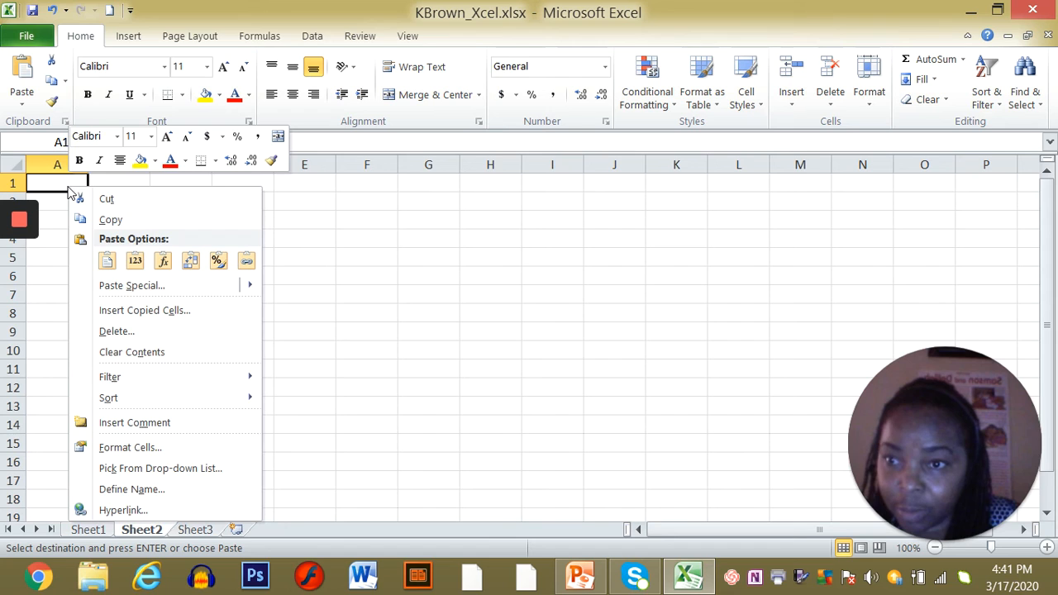
{"action": "left_click", "coordinate": [109, 262]}
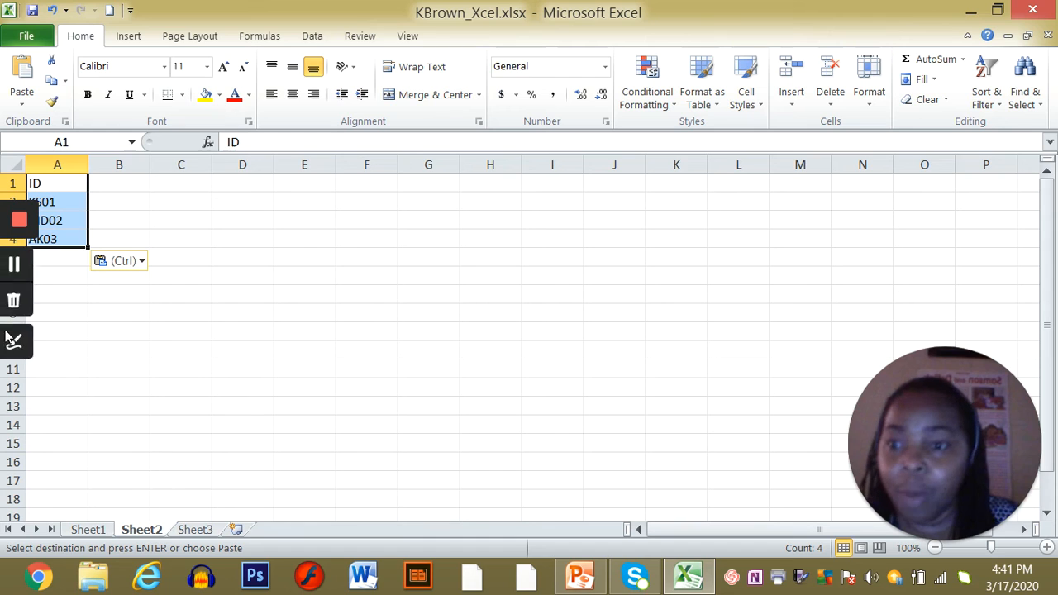
Step: Copy the Maximum and Minimum columns, L1:M4, from Sheet1 and paste them as values into Sheet2 starting at cell B1
{"action": "left_click", "coordinate": [98, 531]}
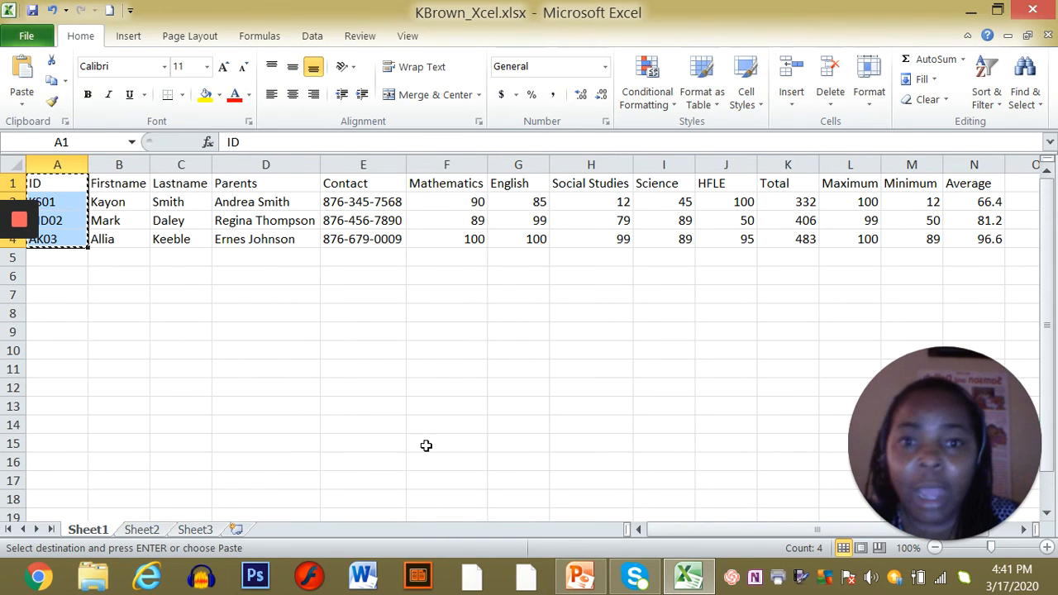
{"action": "left_click", "coordinate": [841, 184]}
{"action": "left_click_drag", "start_coordinate": [842, 184], "coordinate": [920, 242]}
{"action": "right_click", "coordinate": [921, 245]}
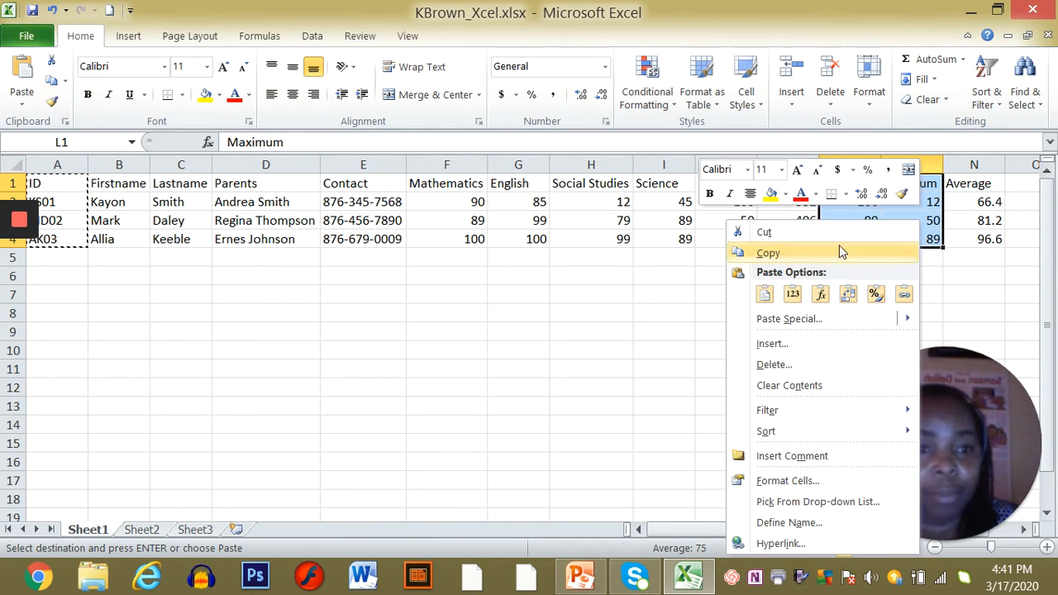
{"action": "left_click", "coordinate": [817, 253]}
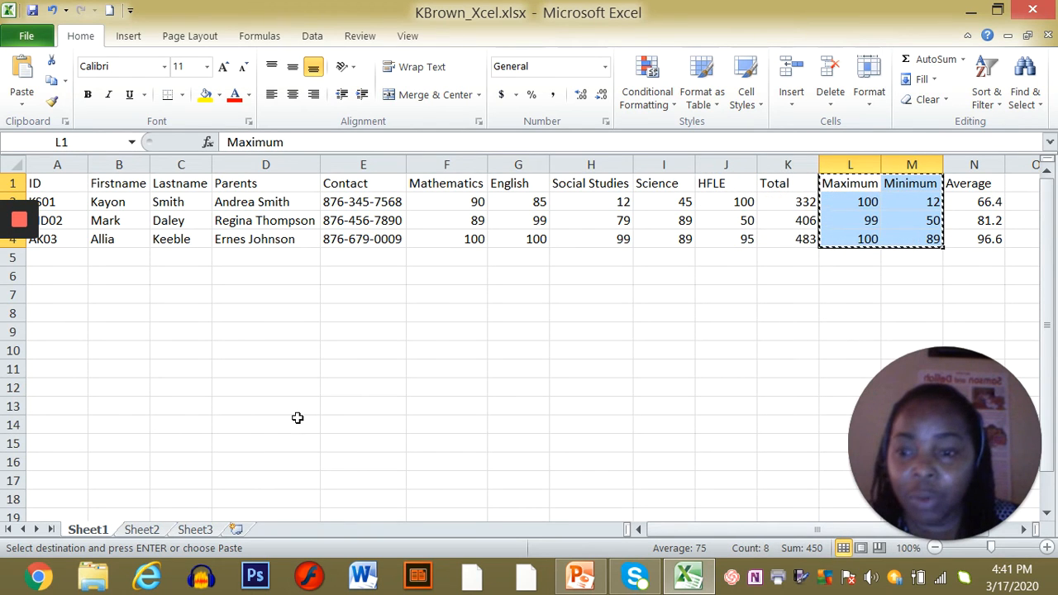
{"action": "left_click", "coordinate": [141, 531]}
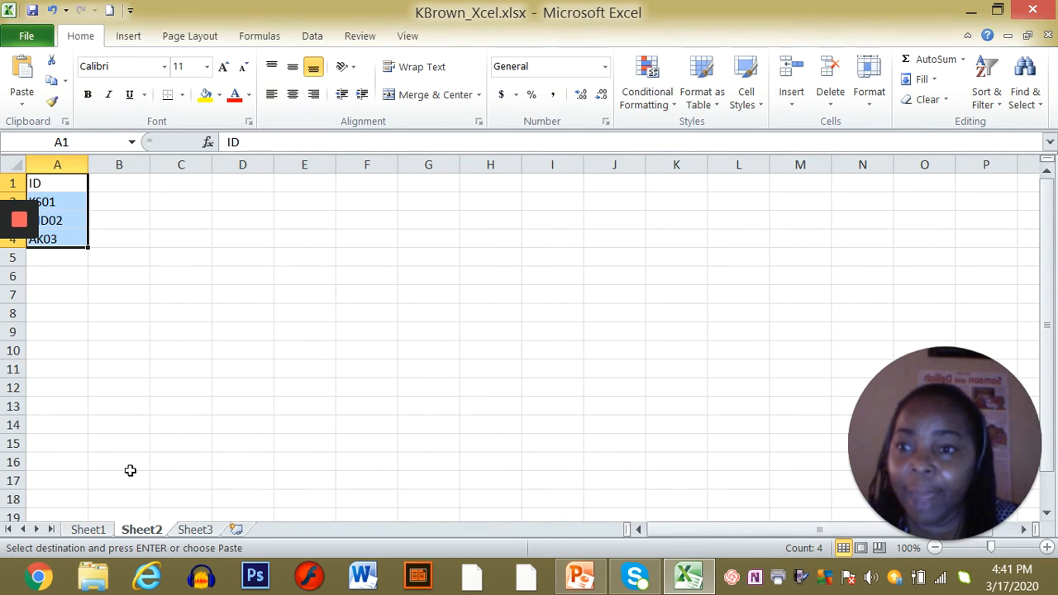
{"action": "left_click", "coordinate": [116, 184]}
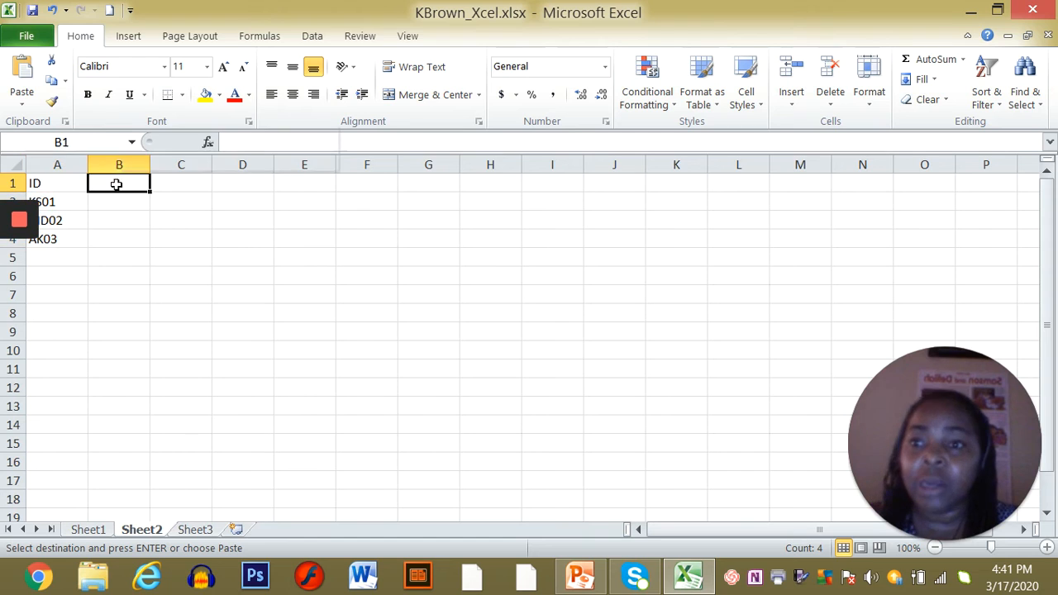
{"action": "right_click", "coordinate": [116, 185]}
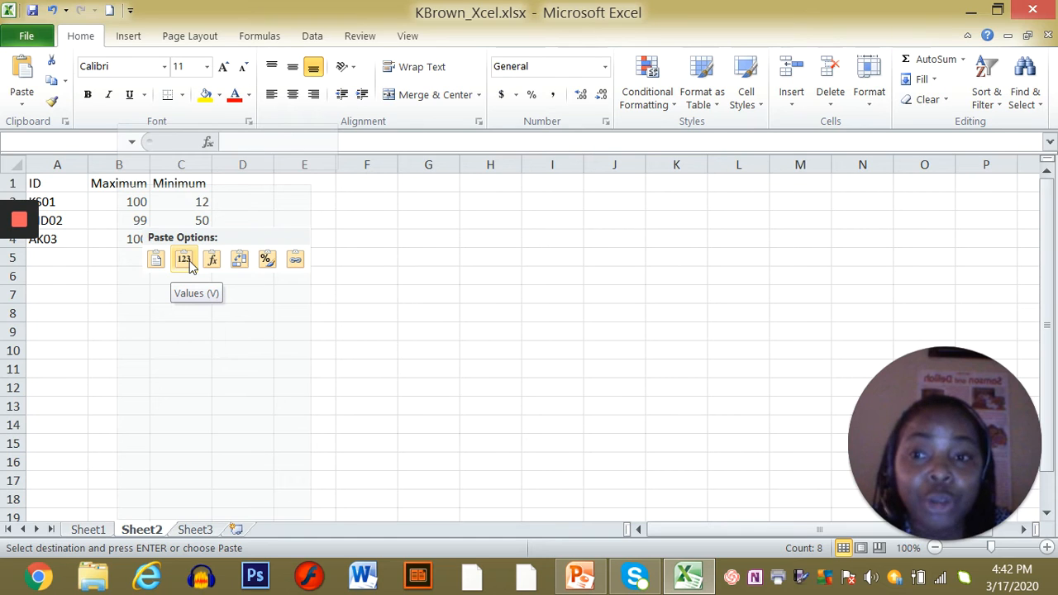
{"action": "left_click", "coordinate": [183, 260]}
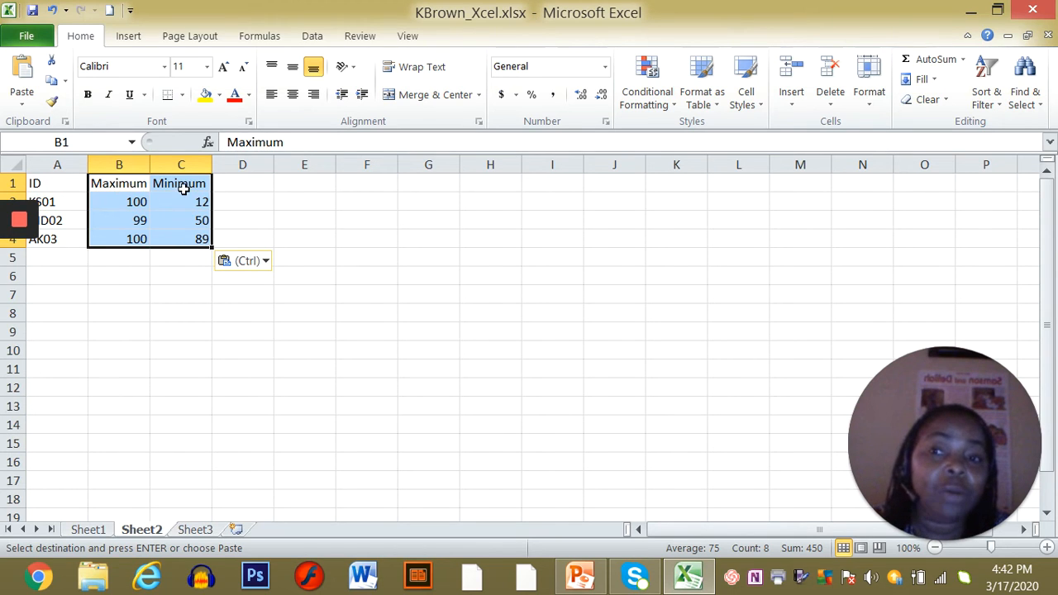
{"action": "left_click", "coordinate": [291, 263]}
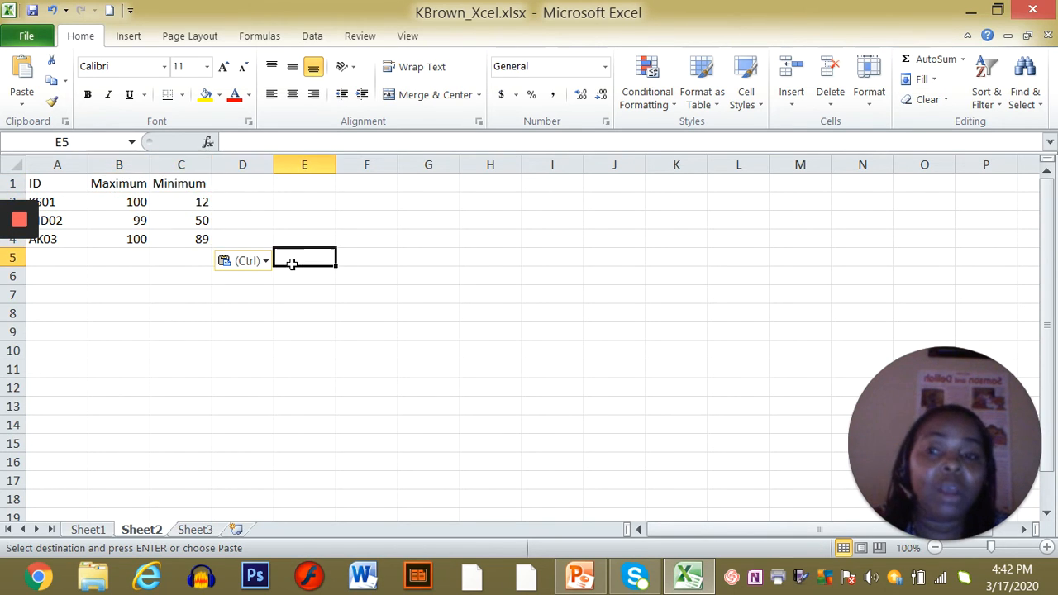
{"action": "left_click", "coordinate": [297, 371]}
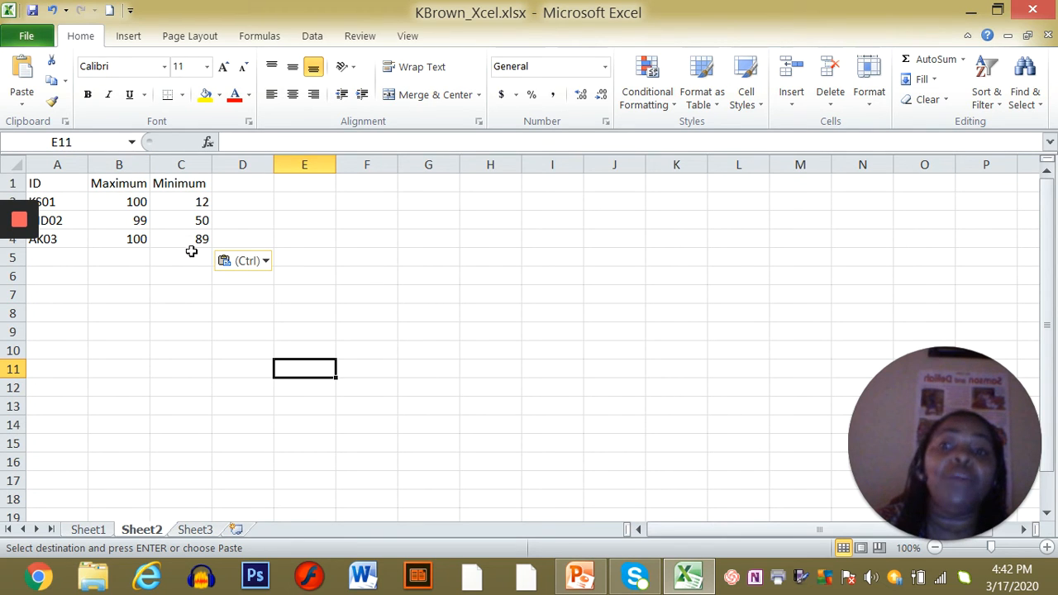
Step: Replace the headers in B1 and C1 of Sheet2 with "Highest" and "Lowest"
{"action": "left_click", "coordinate": [116, 183]}
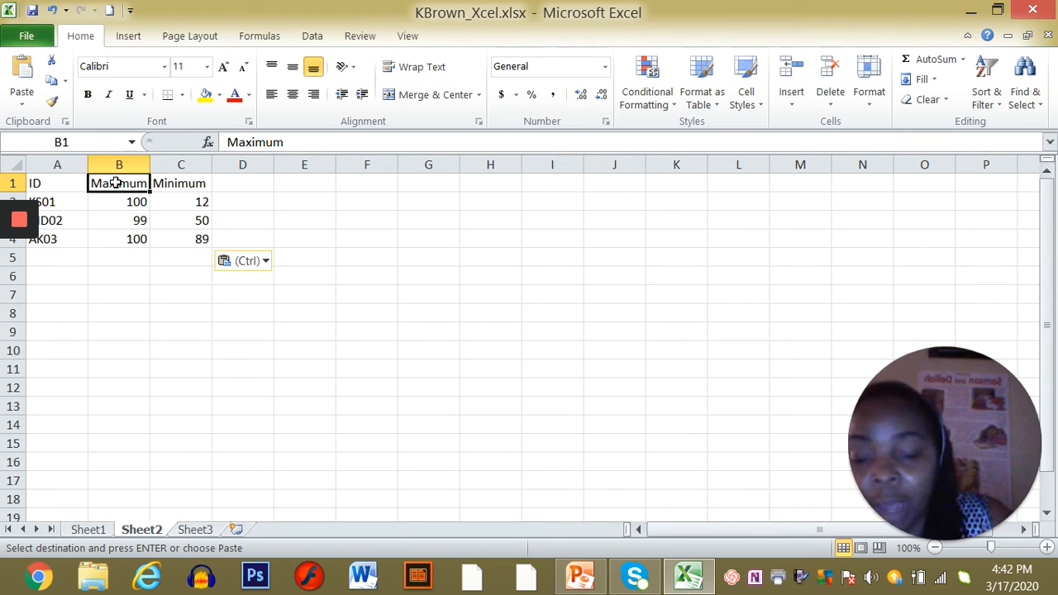
{"action": "type", "text": "Highest"}
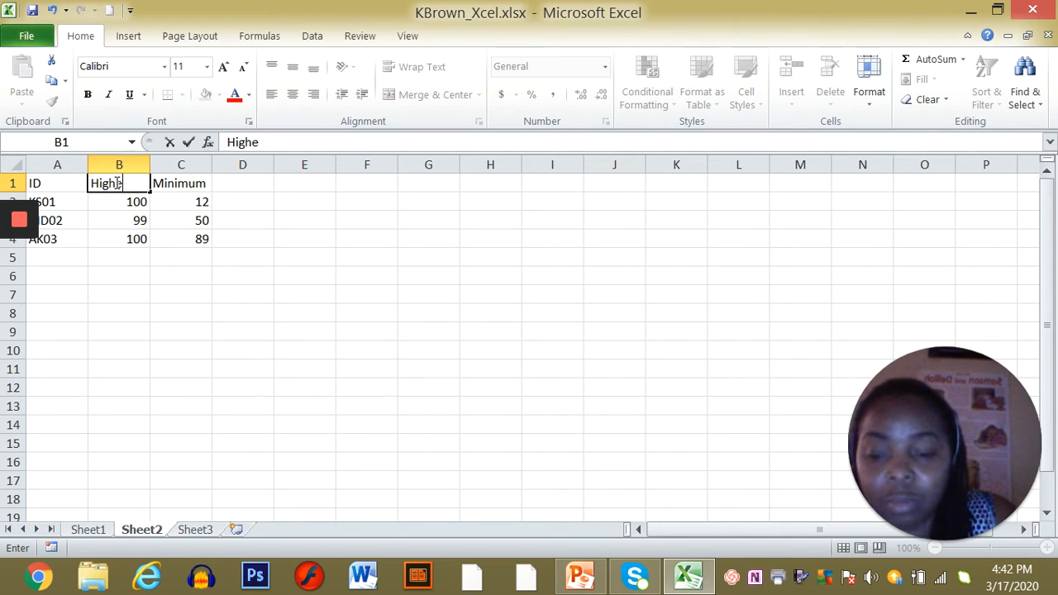
{"action": "left_click", "coordinate": [166, 185]}
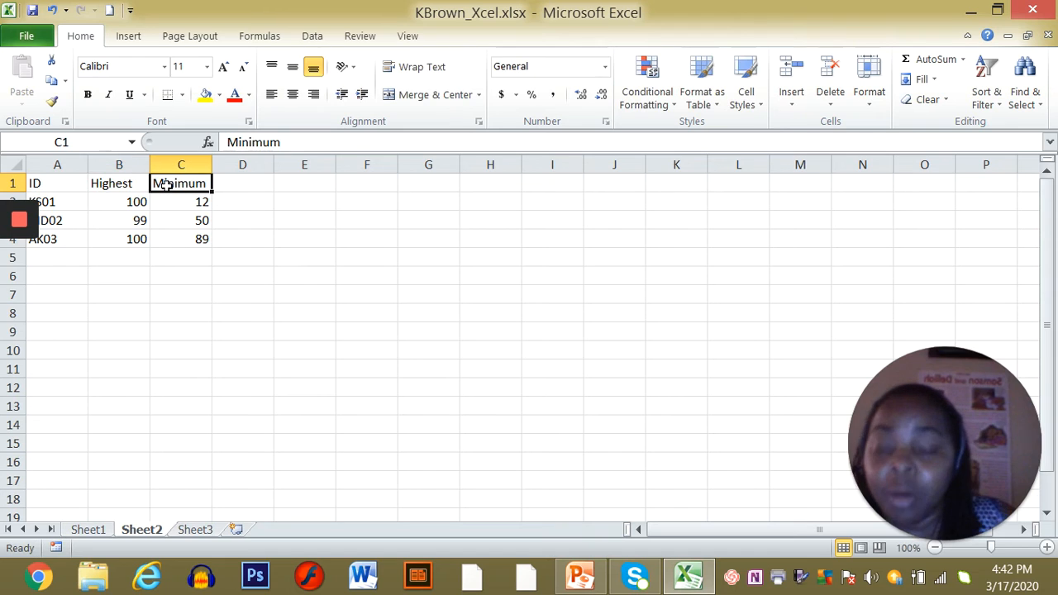
{"action": "type", "text": "Lowest"}
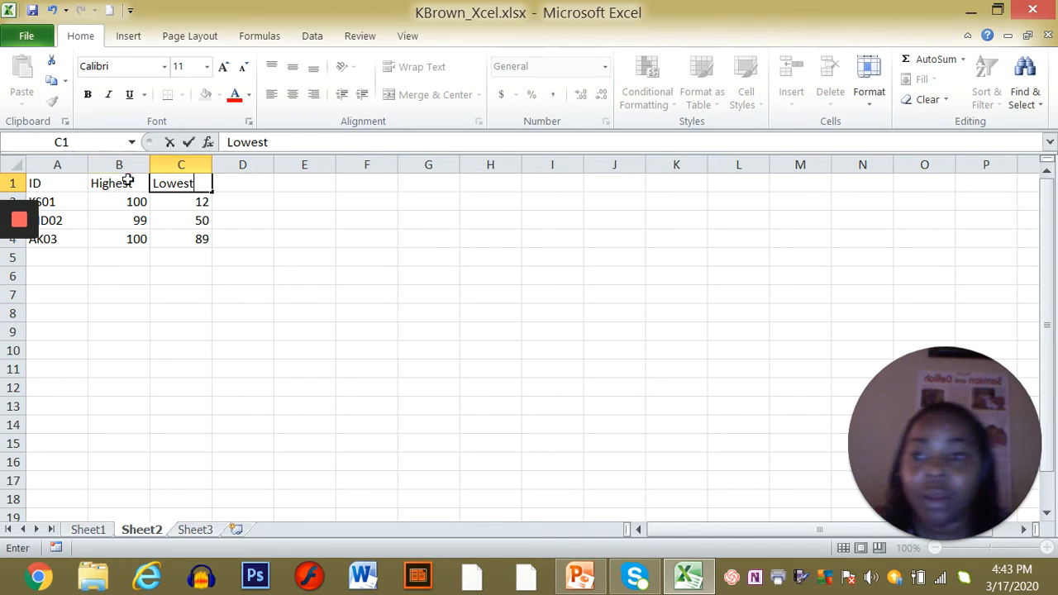
Step: Extend the header in B1 to "Highest Grade" and autofit the width of column B
{"action": "double_click", "coordinate": [137, 182]}
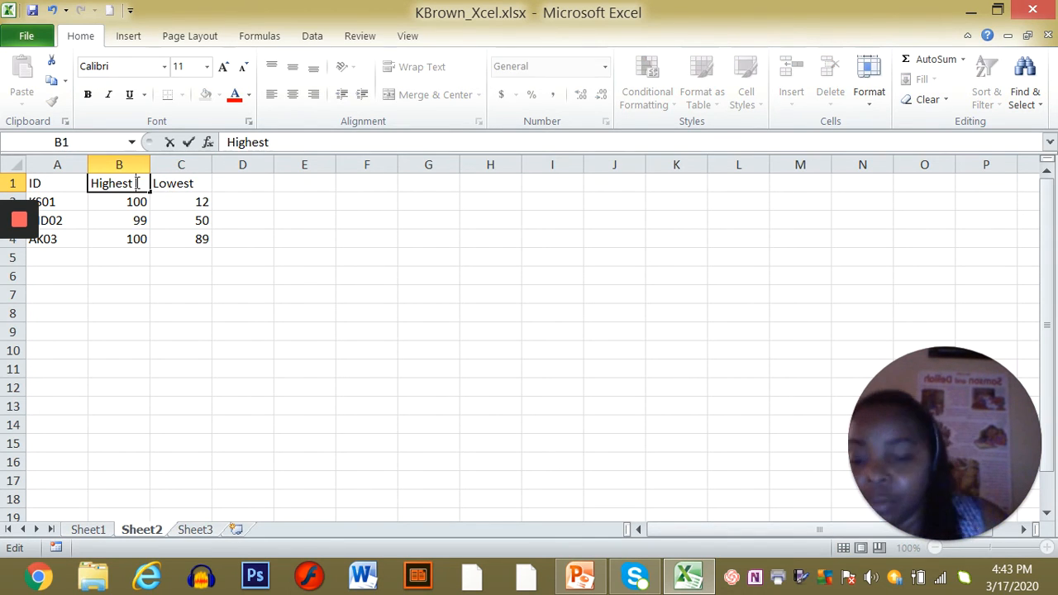
{"action": "type", "text": "Grade"}
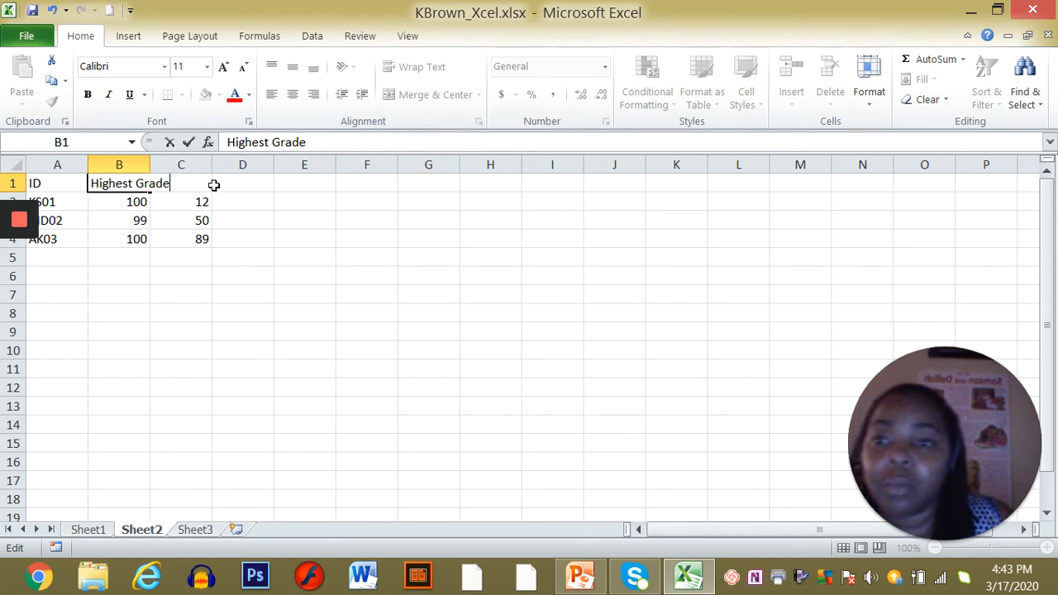
{"action": "double_click", "coordinate": [152, 162]}
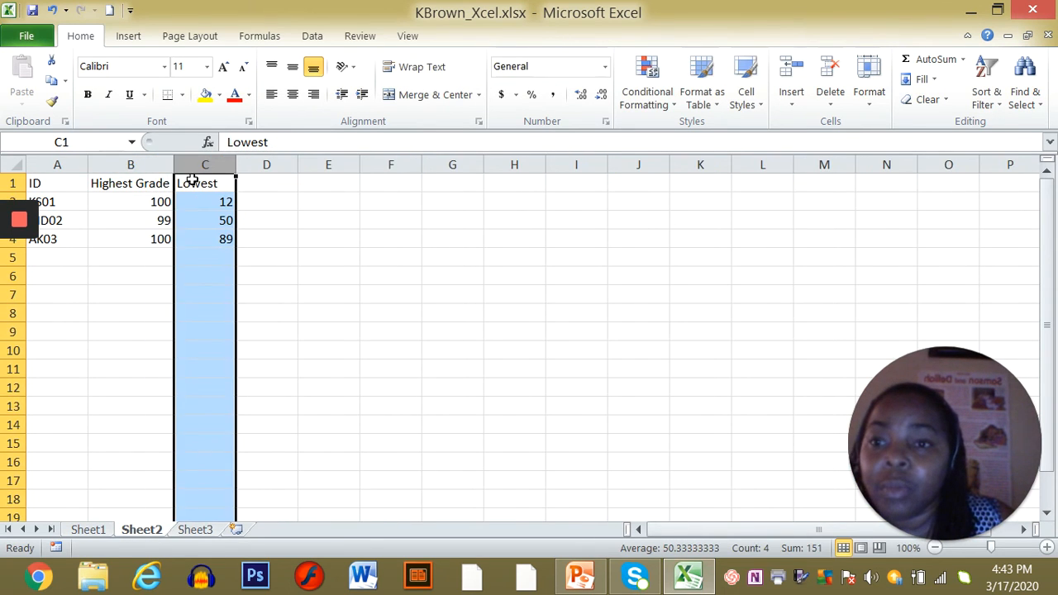
Step: Extend the header in C1 to "Lowest Grade" and autofit the width of column C
{"action": "double_click", "coordinate": [221, 184]}
{"action": "type", "text": "Grade"}
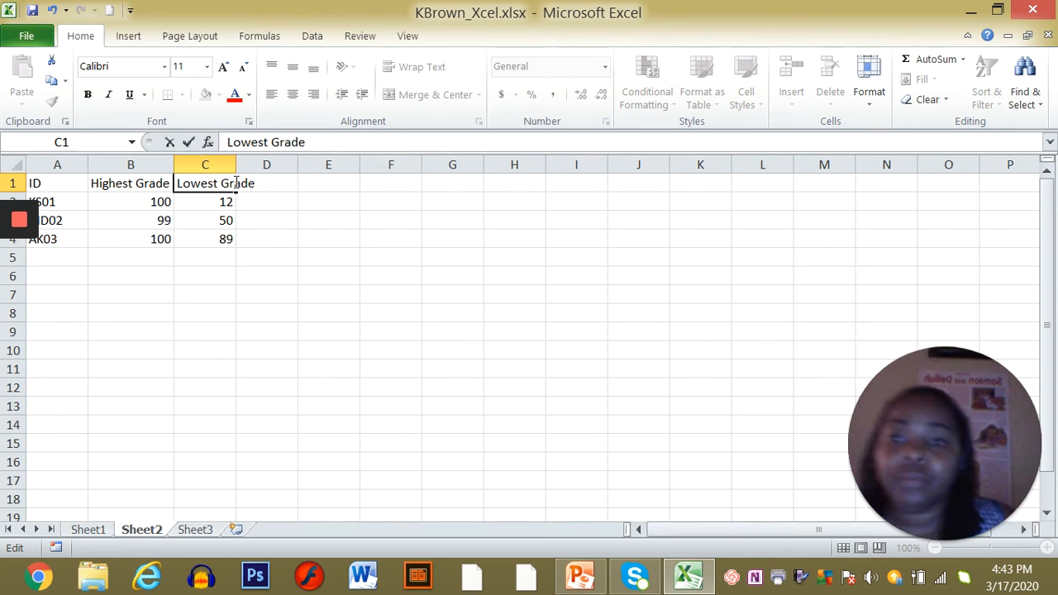
{"action": "left_click", "coordinate": [234, 162]}
{"action": "double_click", "coordinate": [236, 163]}
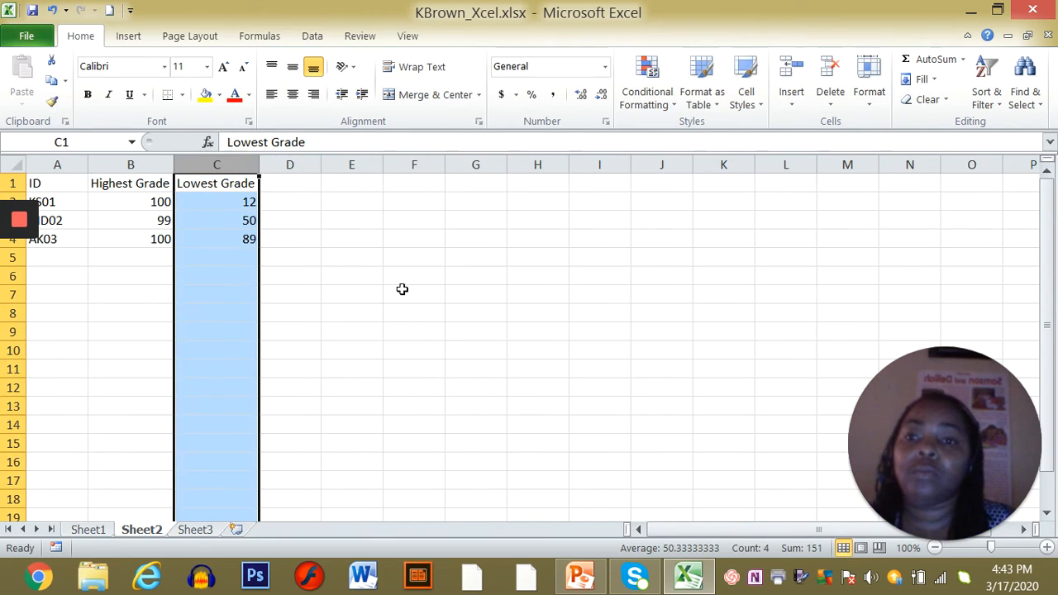
{"action": "left_click", "coordinate": [402, 291]}
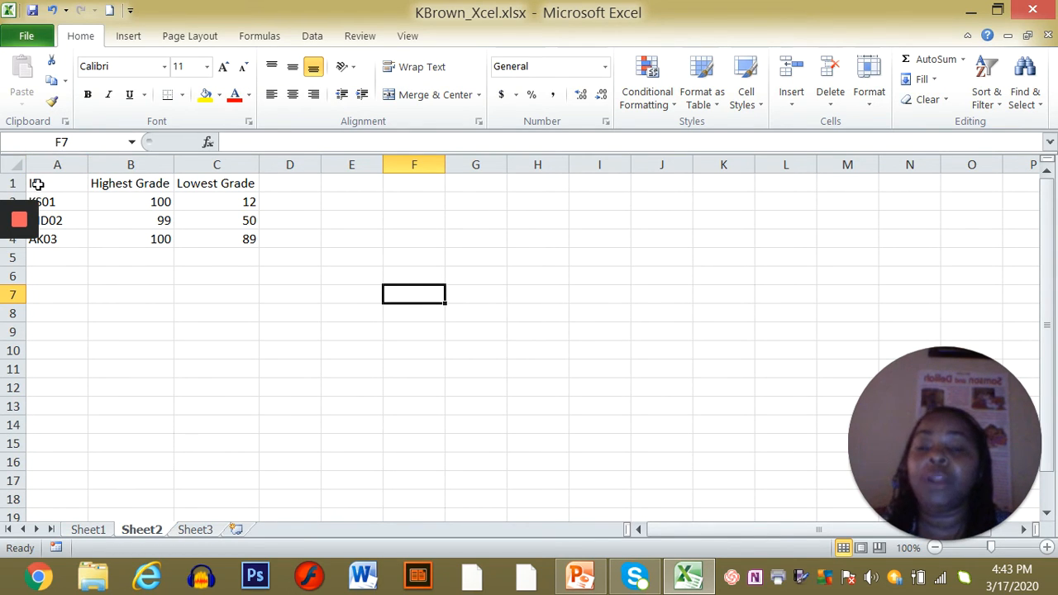
Step: Insert a 2-D clustered bar chart from the data in A1:C4 of Sheet2
{"action": "left_click_drag", "start_coordinate": [48, 185], "coordinate": [214, 239]}
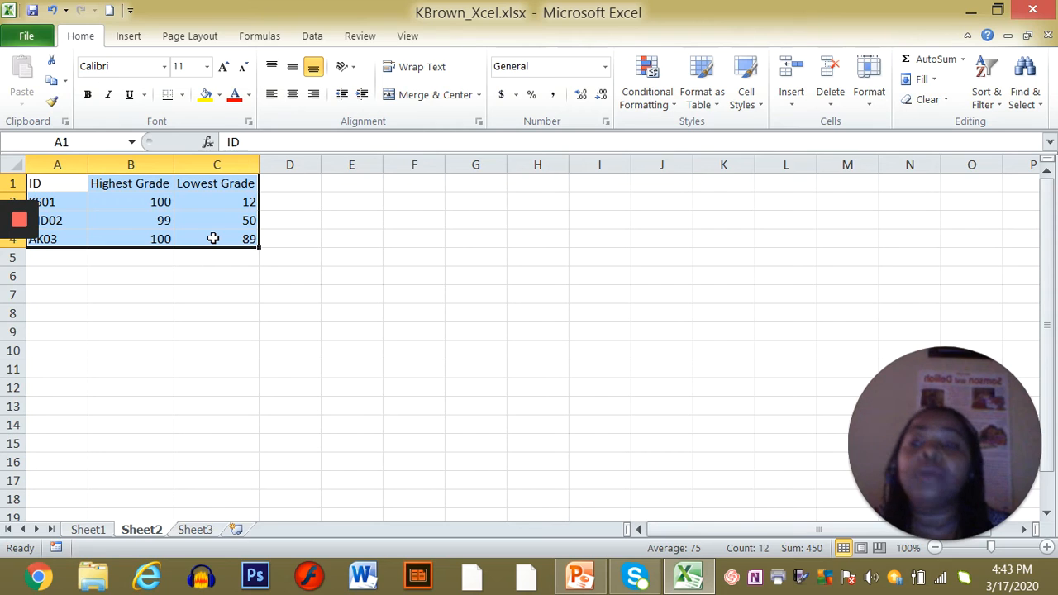
{"action": "left_click", "coordinate": [128, 37]}
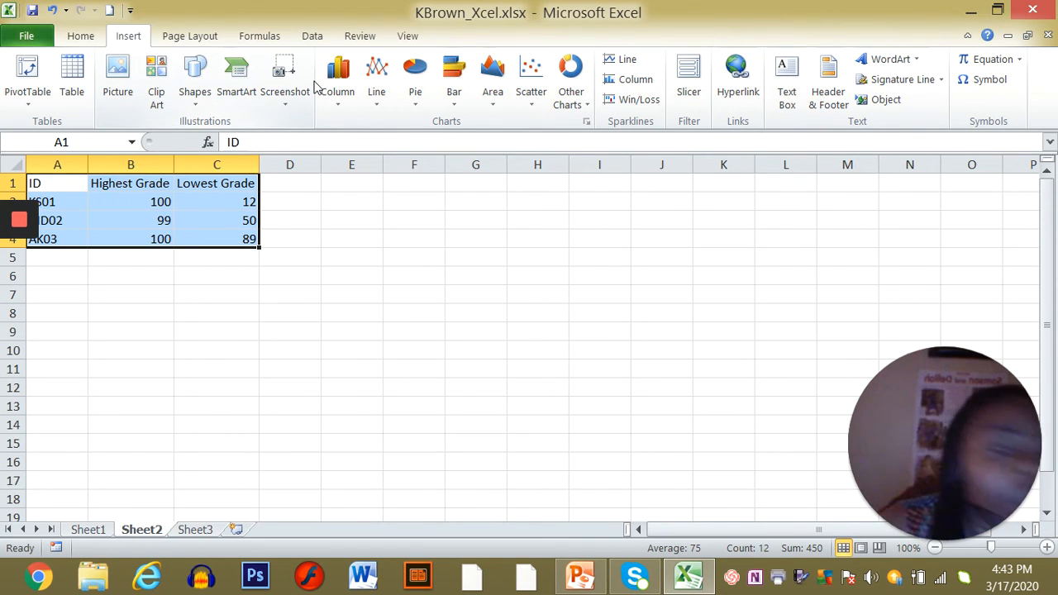
{"action": "left_click", "coordinate": [454, 106]}
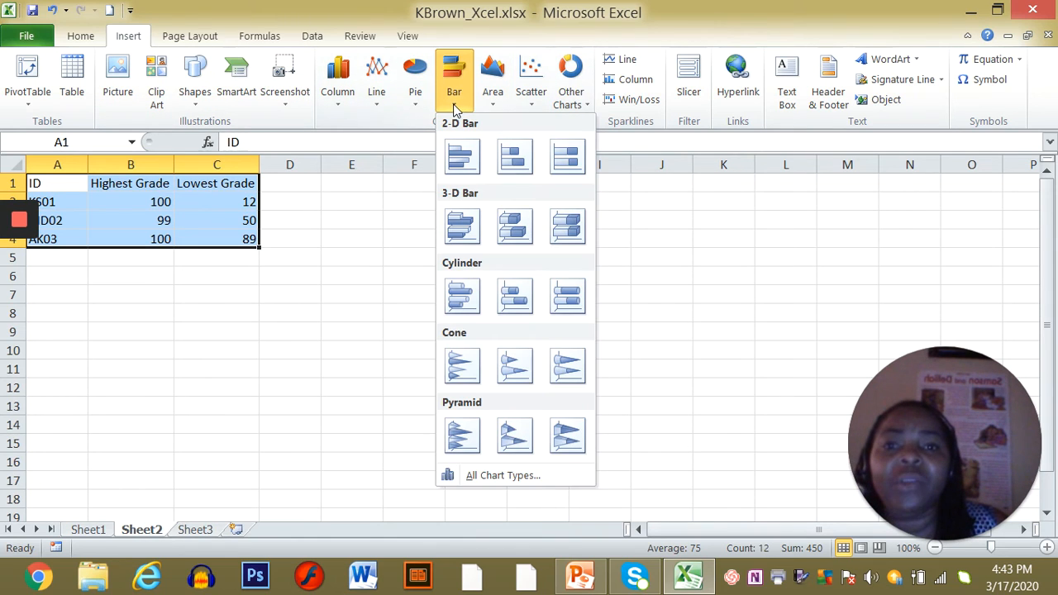
{"action": "left_click", "coordinate": [463, 170]}
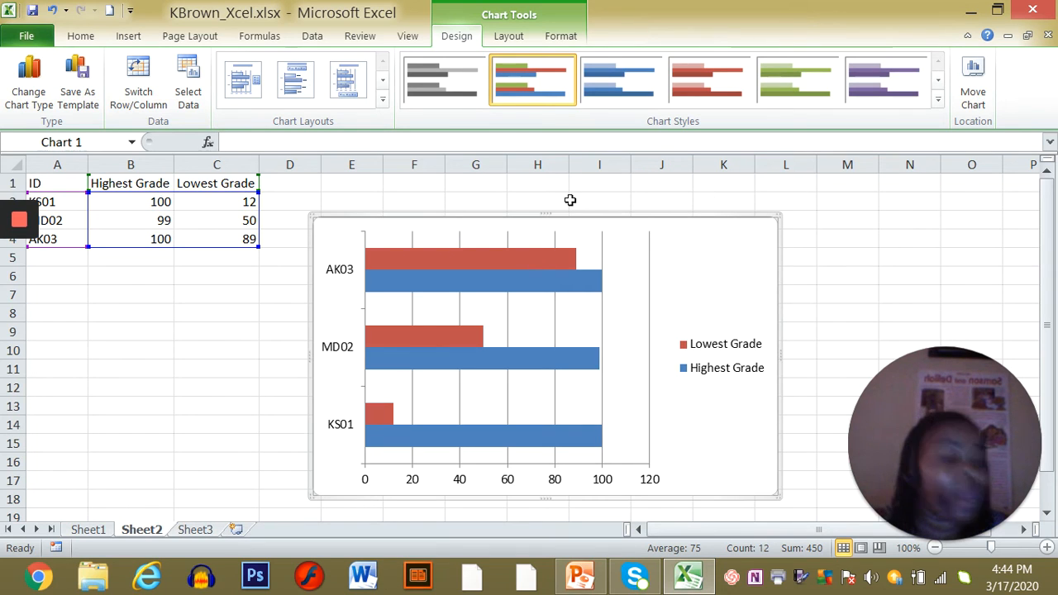
Step: Move the bar chart to a new sheet named Chart1
{"action": "left_click", "coordinate": [978, 101]}
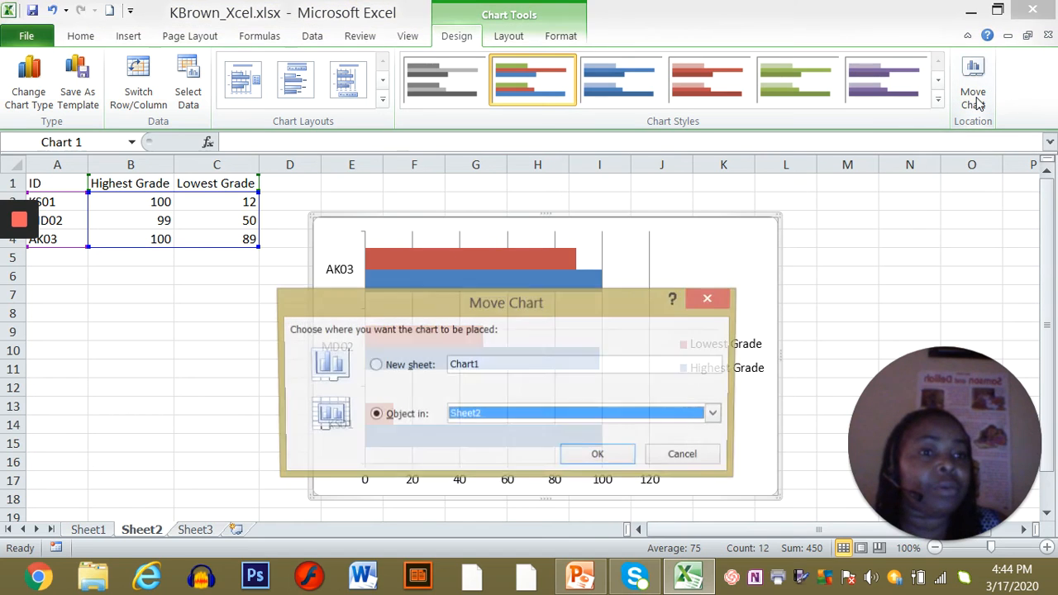
{"action": "left_click", "coordinate": [374, 367]}
{"action": "left_click", "coordinate": [596, 457]}
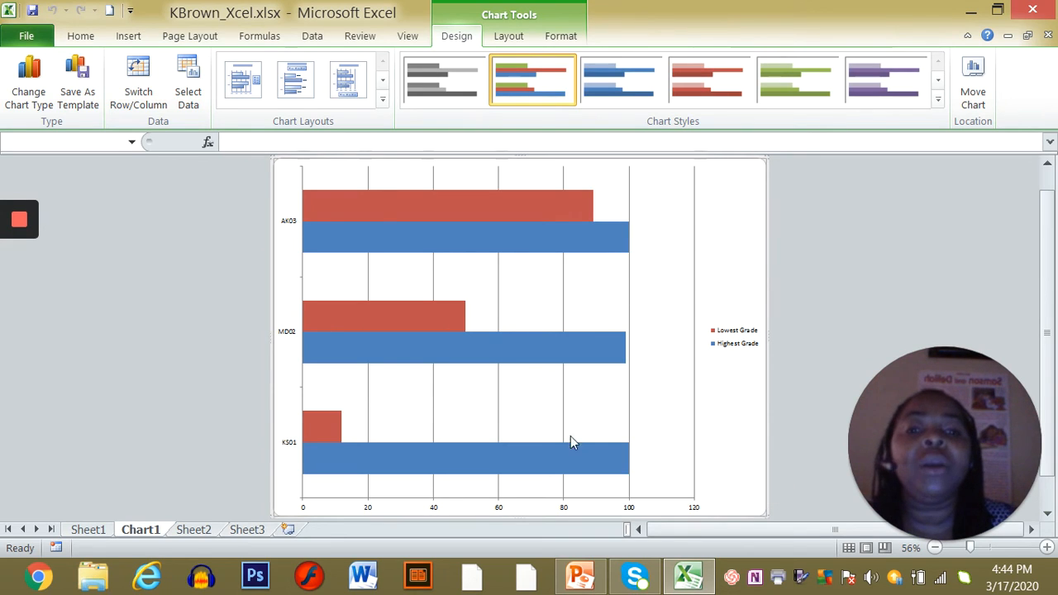
Step: Add a chart title to the bar chart using the Above Chart placement
{"action": "mouse_move", "coordinate": [418, 215]}
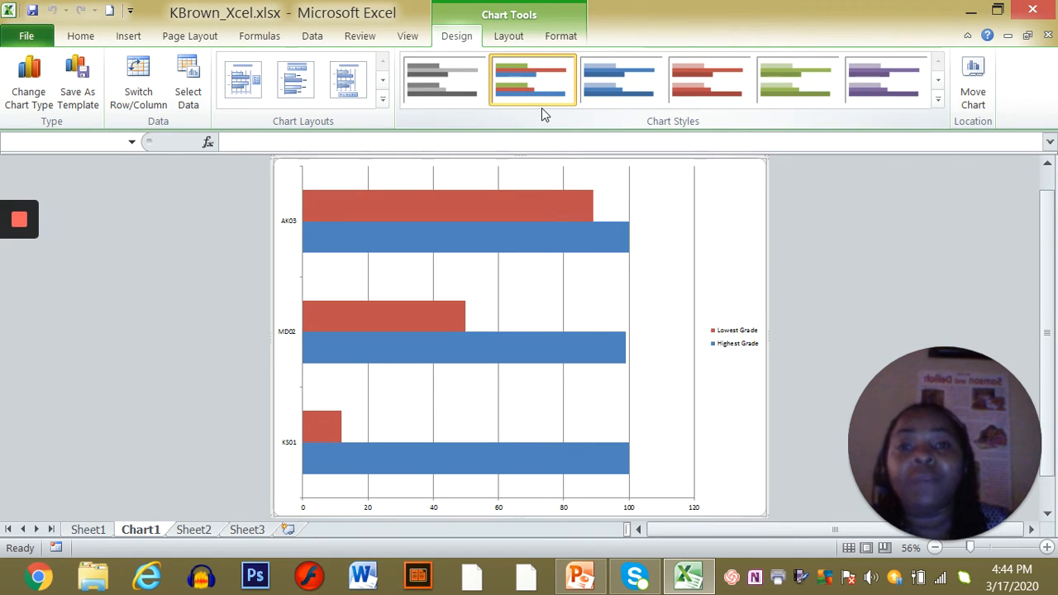
{"action": "left_click", "coordinate": [561, 38]}
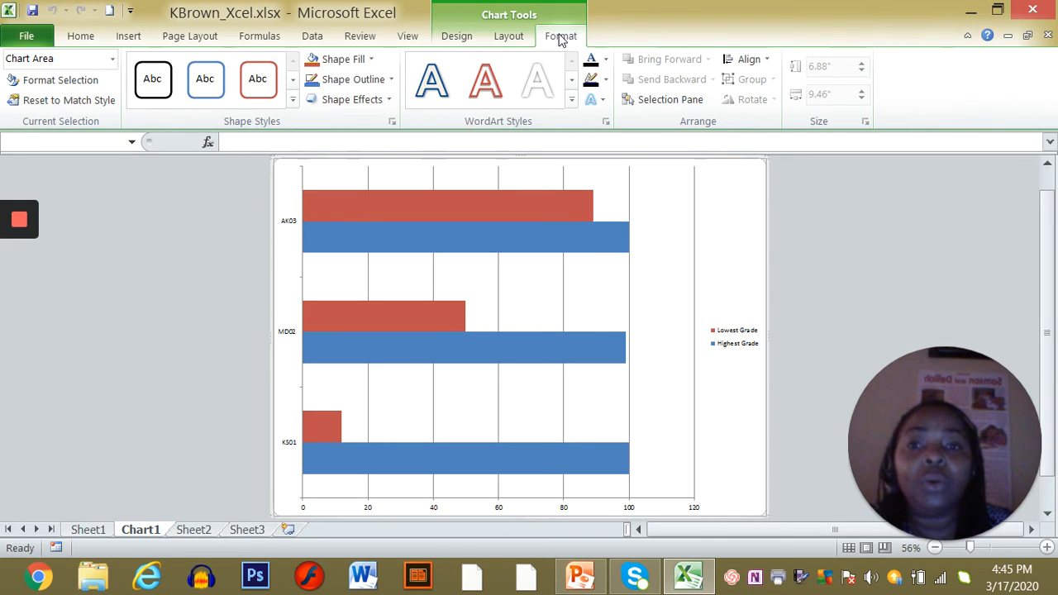
{"action": "left_click", "coordinate": [510, 38]}
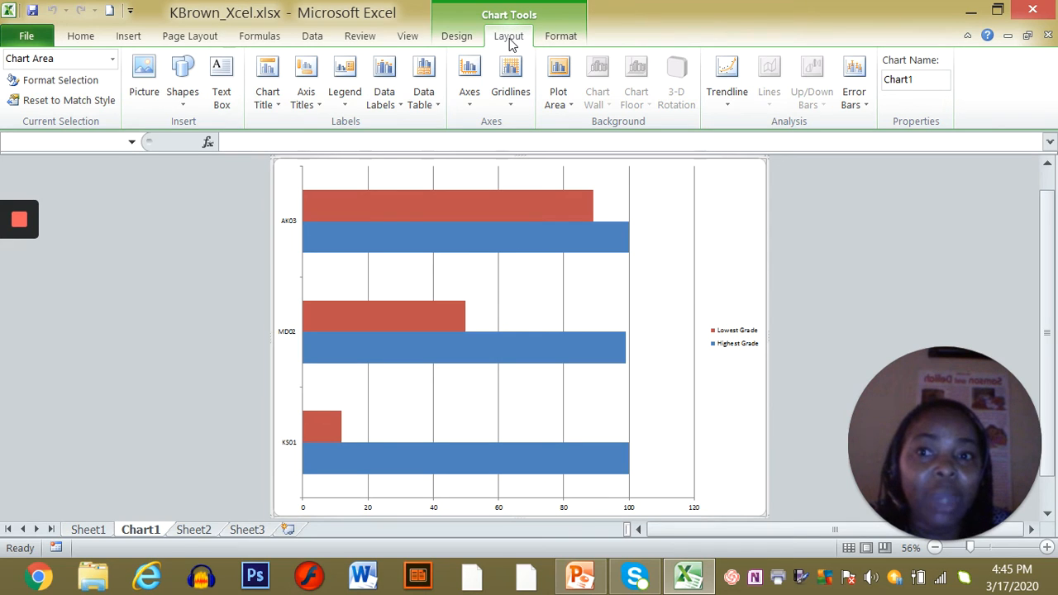
{"action": "left_click", "coordinate": [281, 110]}
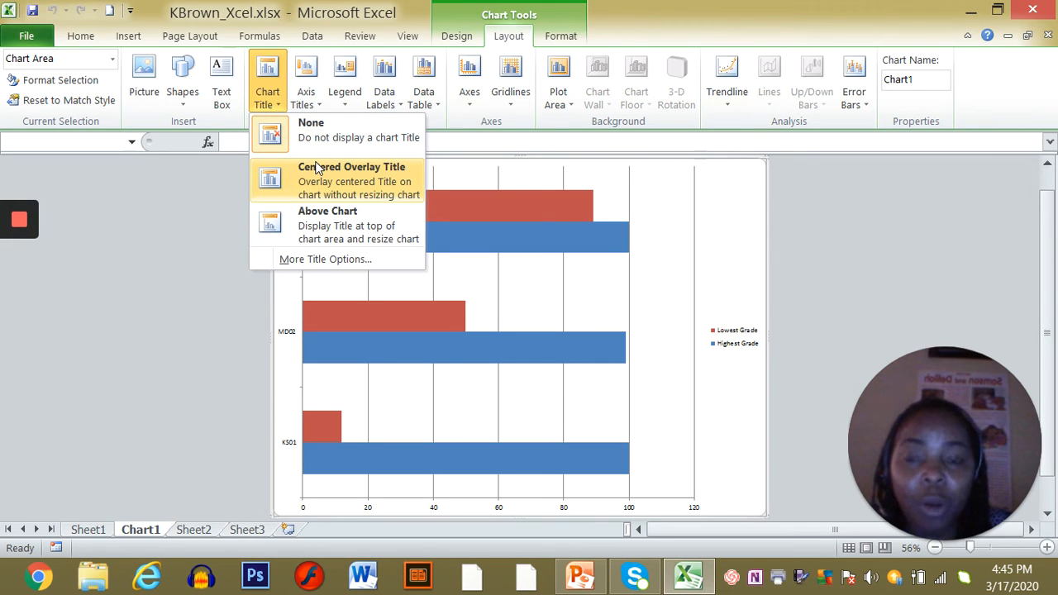
{"action": "left_click", "coordinate": [335, 224]}
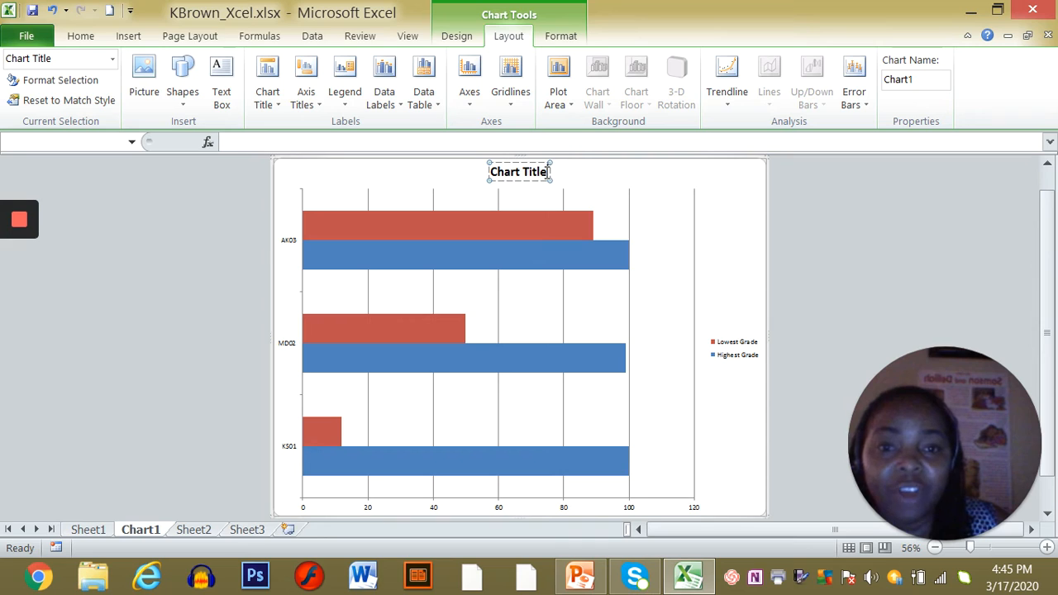
Step: Change the chart title text to "Chart showing highest and lowest grades for students"
{"action": "key", "text": "BackSpace"}
{"action": "key", "text": "BackSpace"}
{"action": "key", "text": "BackSpace"}
{"action": "key", "text": "BackSpace"}
{"action": "key", "text": "BackSpace"}
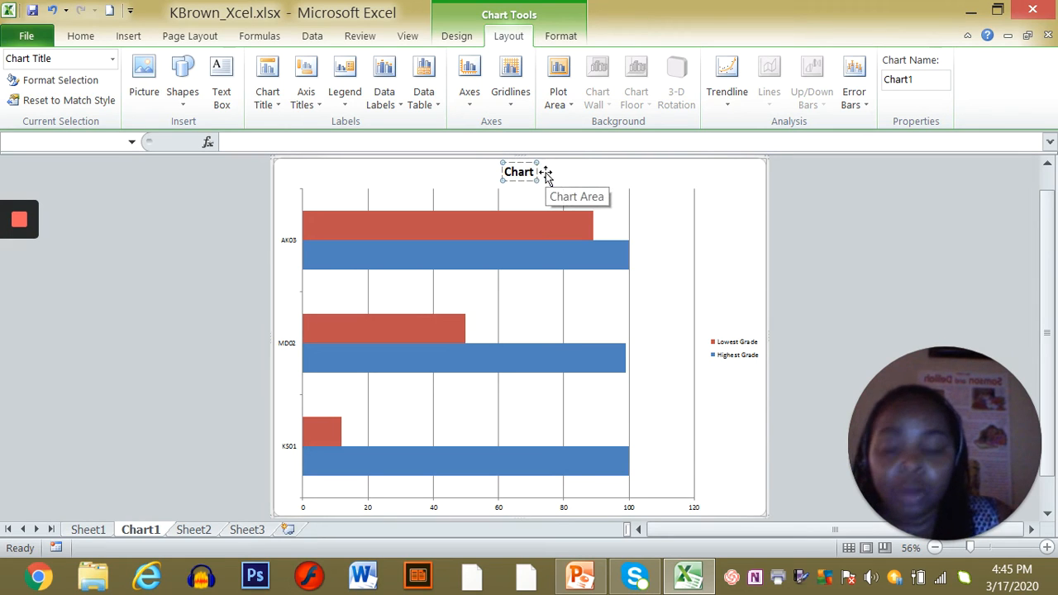
{"action": "type", "text": "S"}
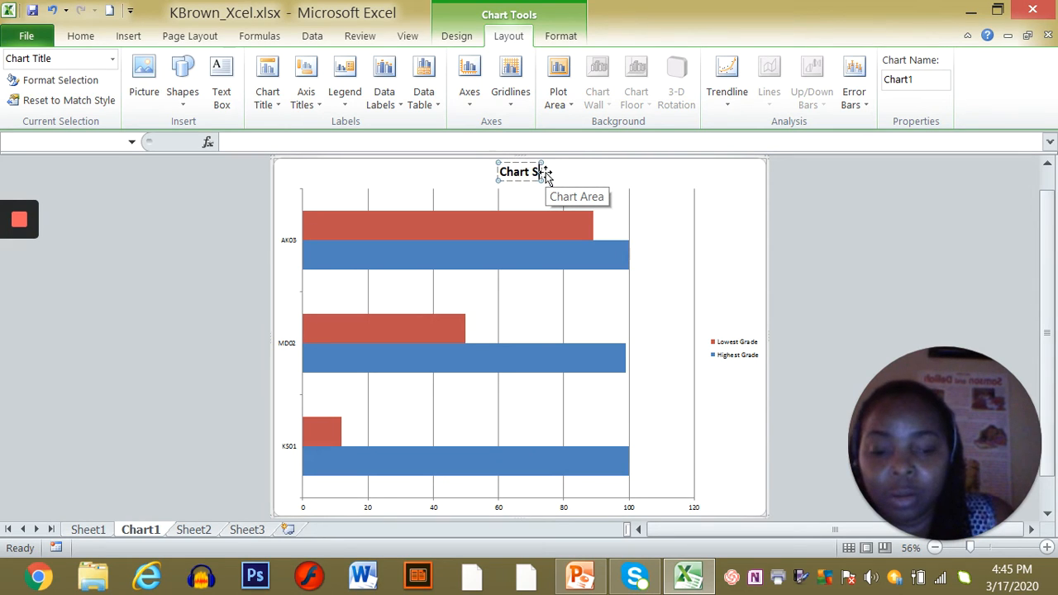
{"action": "key", "text": "BackSpace"}
{"action": "type", "text": "showing"}
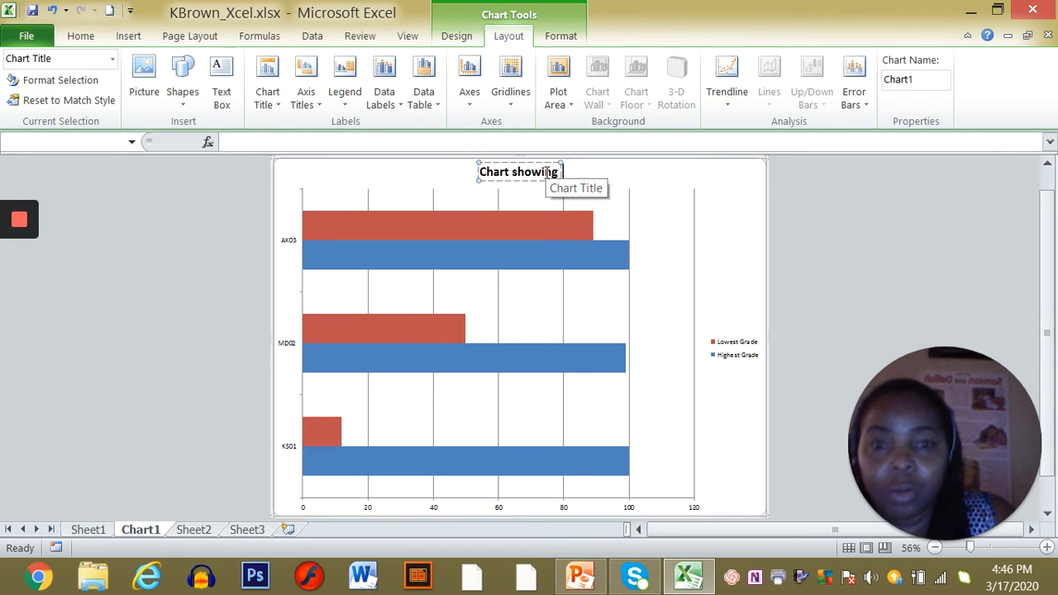
{"action": "type", "text": " highest"}
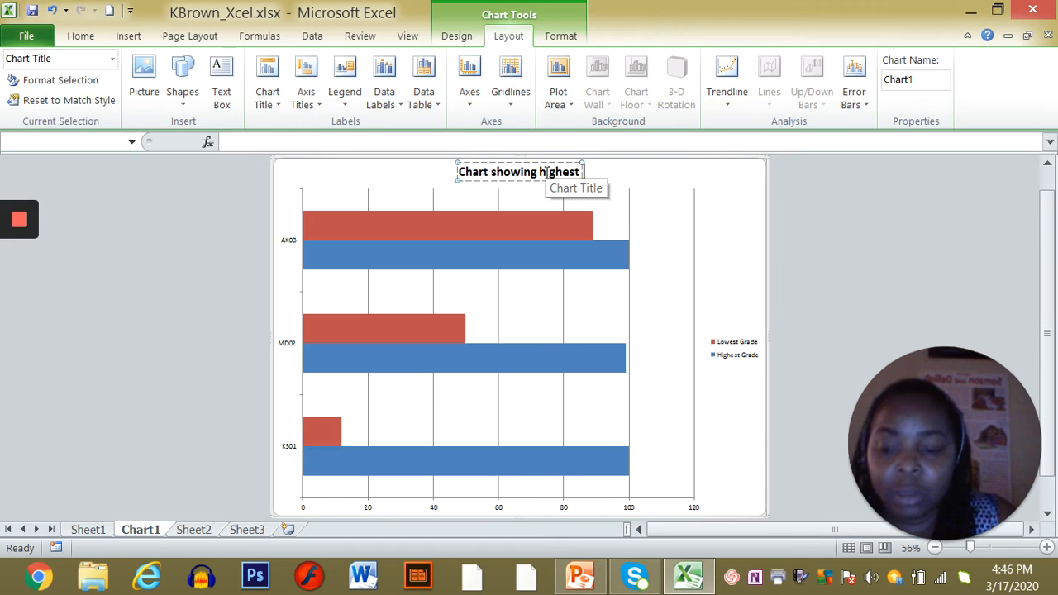
{"action": "type", "text": " and lowest "}
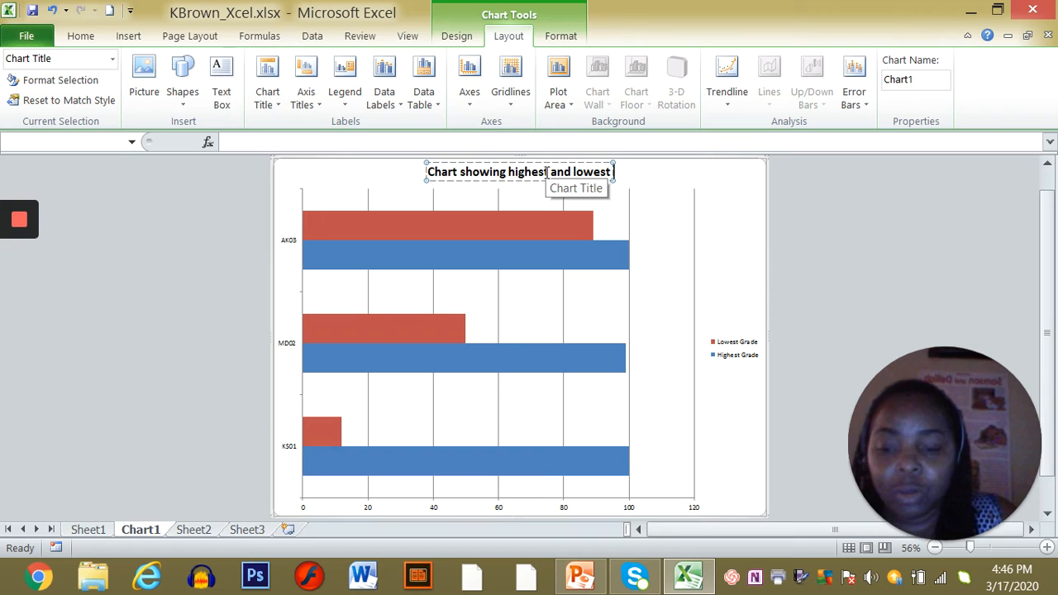
{"action": "type", "text": "grade"}
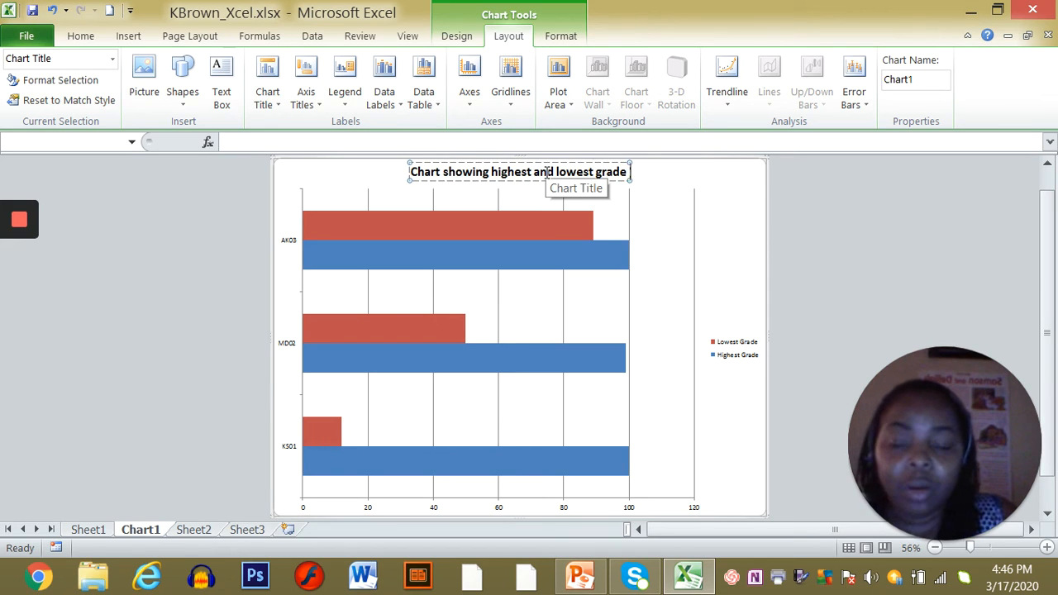
{"action": "type", "text": "s"}
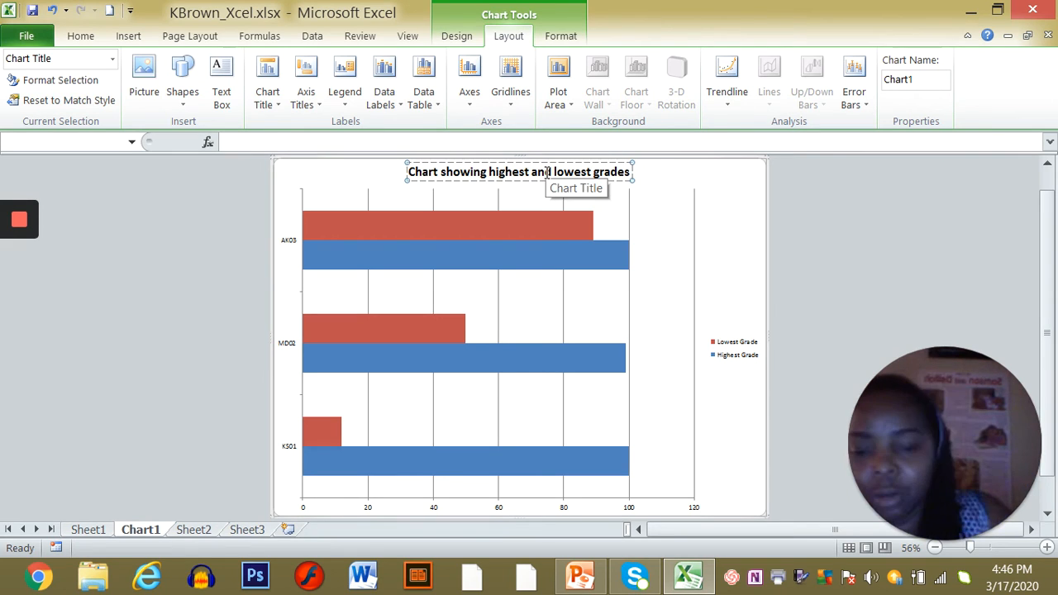
{"action": "type", "text": "for"}
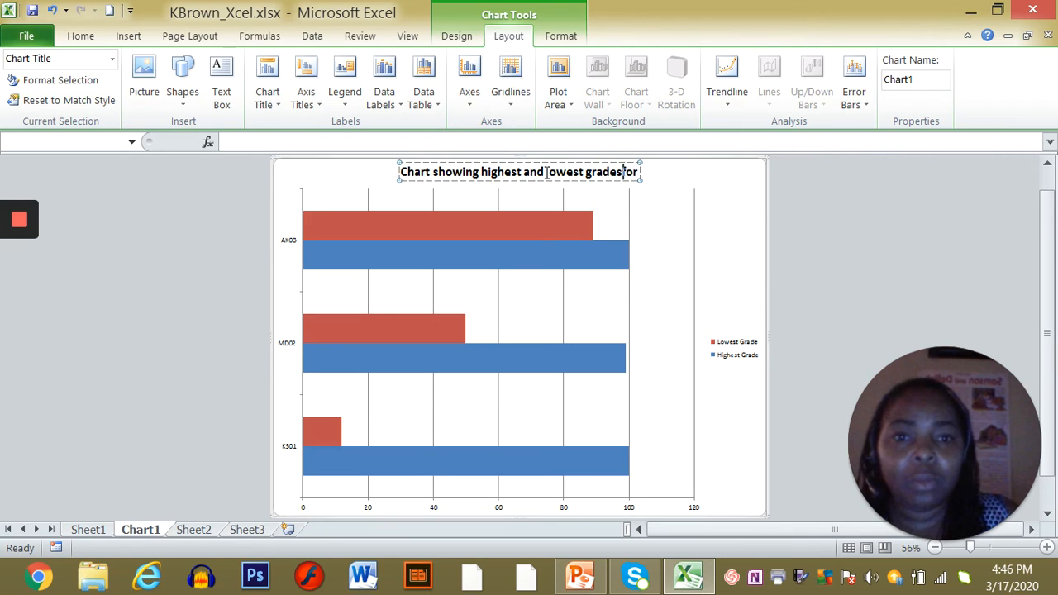
{"action": "key", "text": "Left"}
{"action": "key", "text": "Left"}
{"action": "key", "text": "Left"}
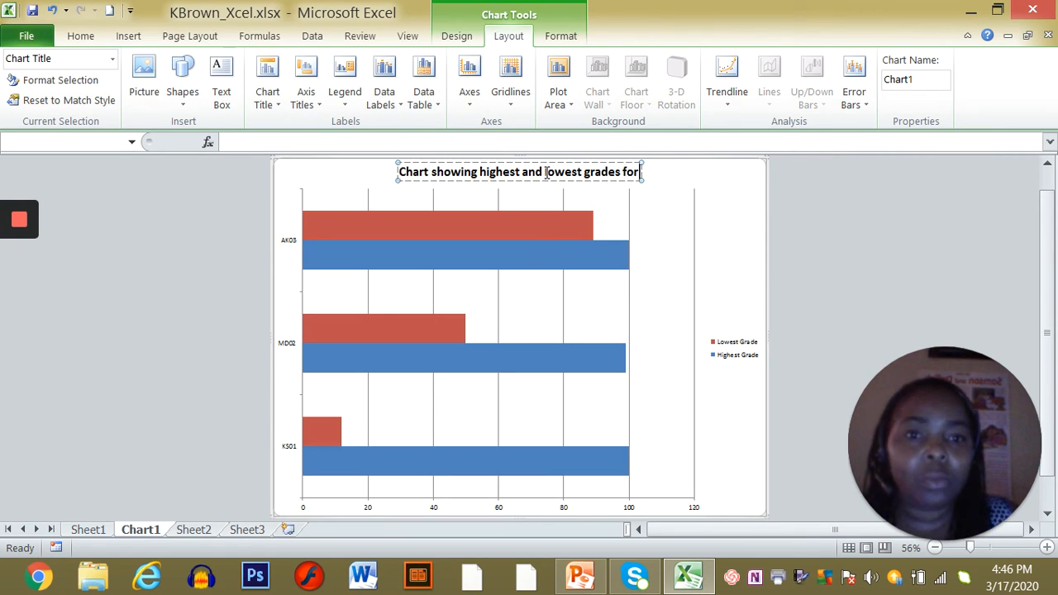
{"action": "type", "text": "students"}
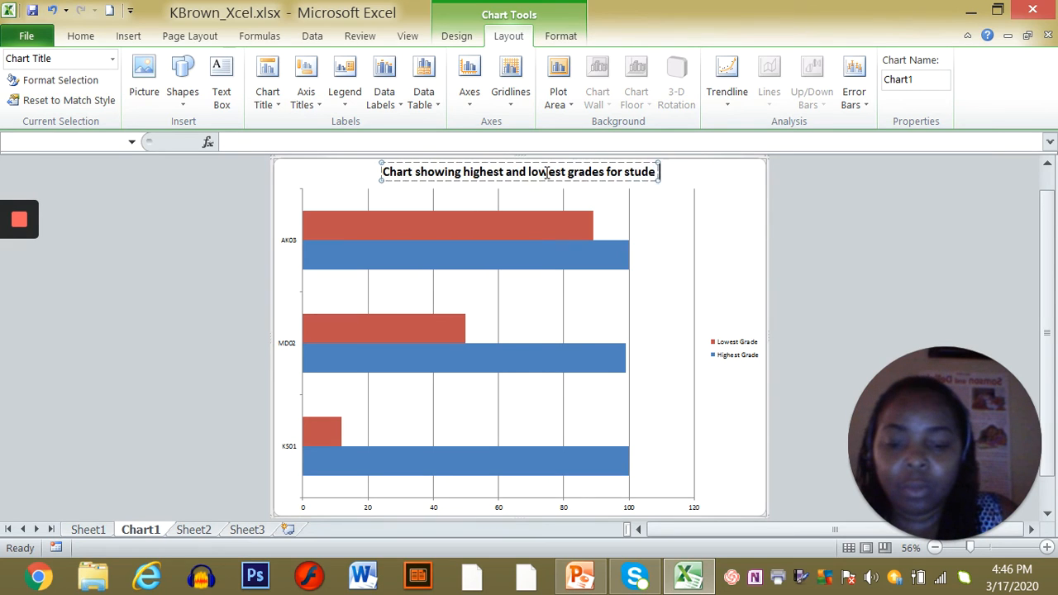
{"action": "left_click", "coordinate": [508, 268]}
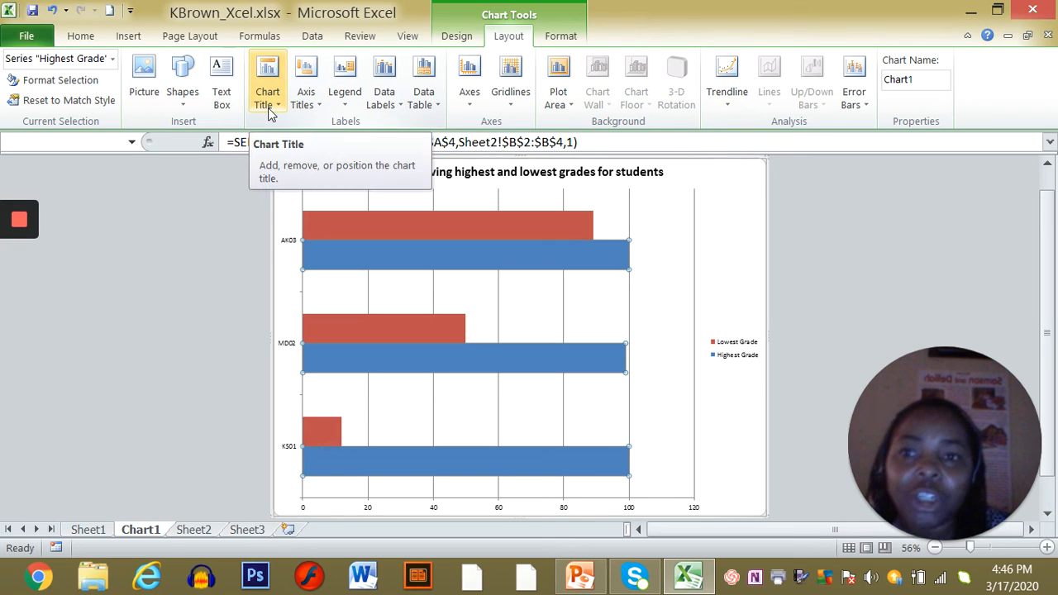
Step: Add a primary horizontal axis title to the bar chart using the Title Below Axis placement
{"action": "left_click", "coordinate": [322, 108]}
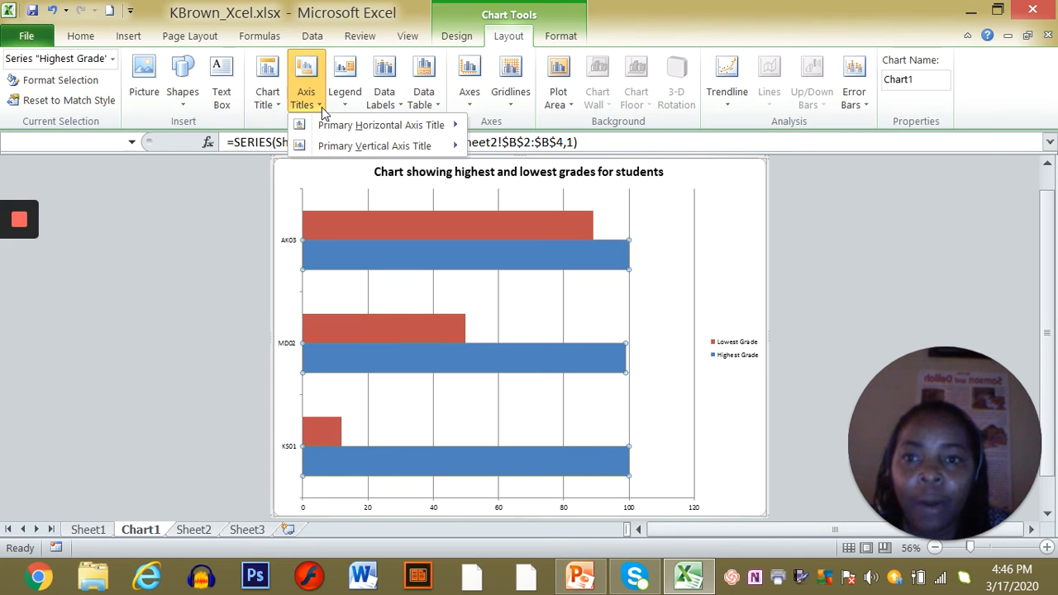
{"action": "mouse_move", "coordinate": [349, 130]}
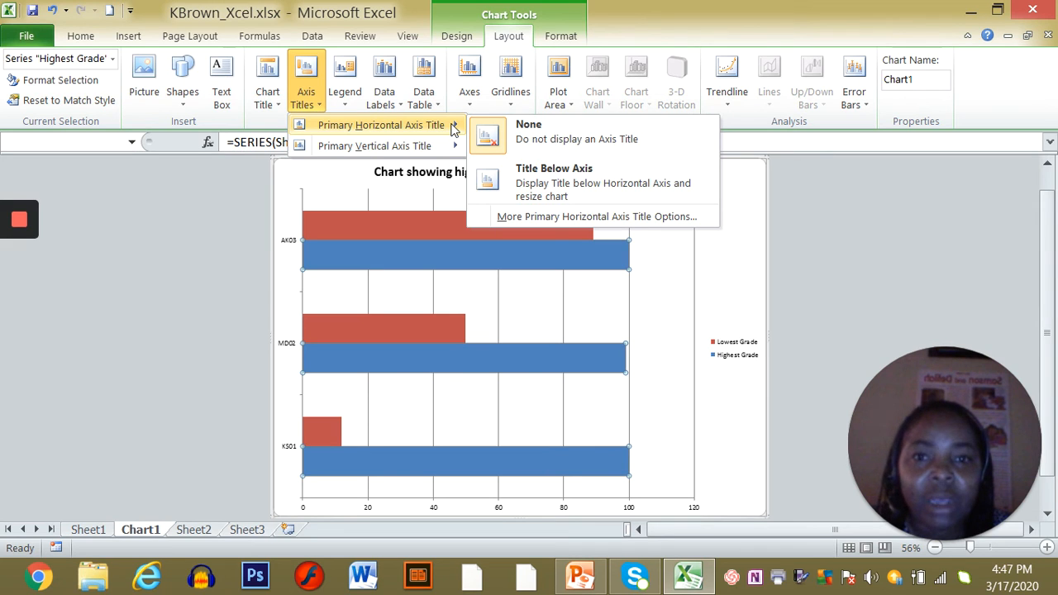
{"action": "left_click", "coordinate": [578, 176]}
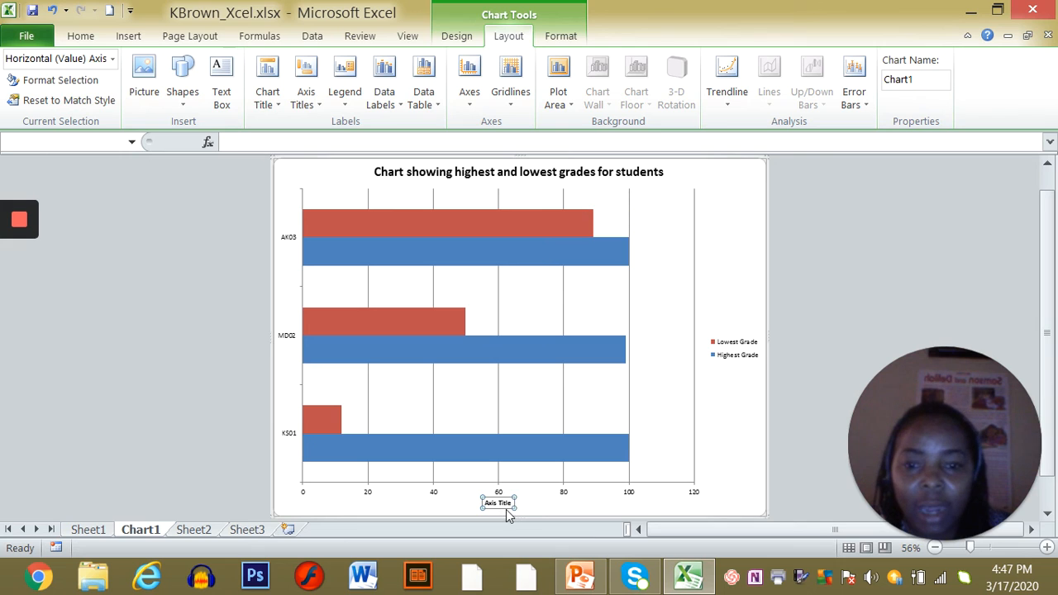
{"action": "type", "text": "g"}
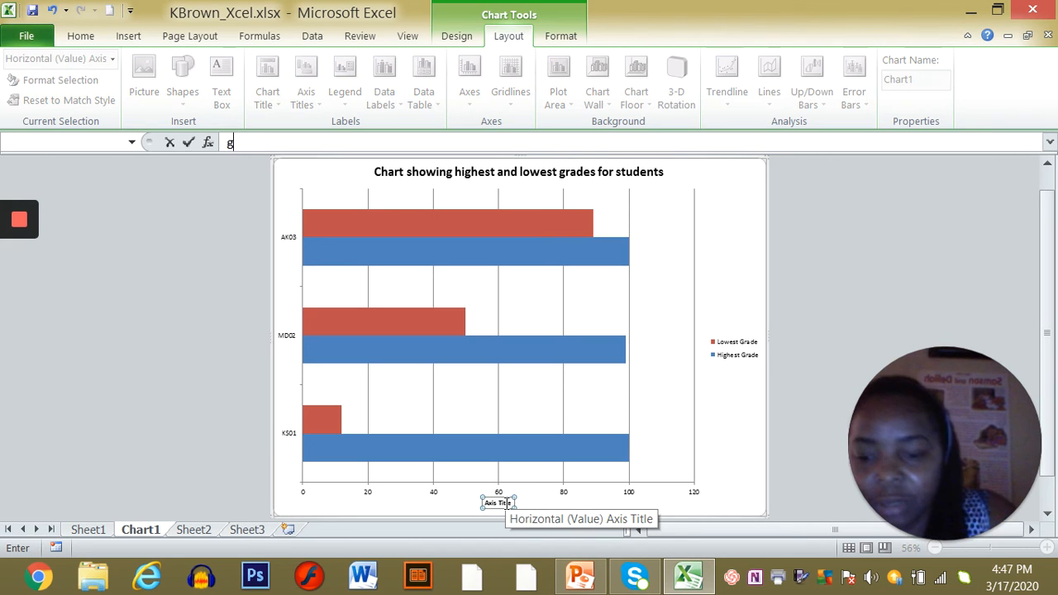
{"action": "type", "text": "rad"}
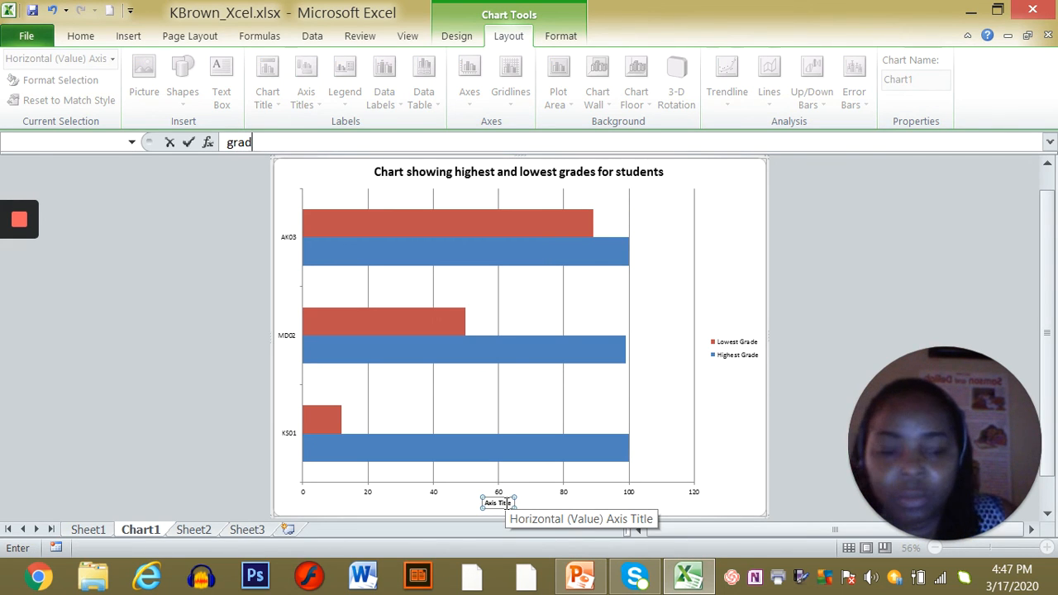
{"action": "key", "text": "BackSpace"}
{"action": "key", "text": "BackSpace"}
{"action": "key", "text": "BackSpace"}
{"action": "key", "text": "BackSpace"}
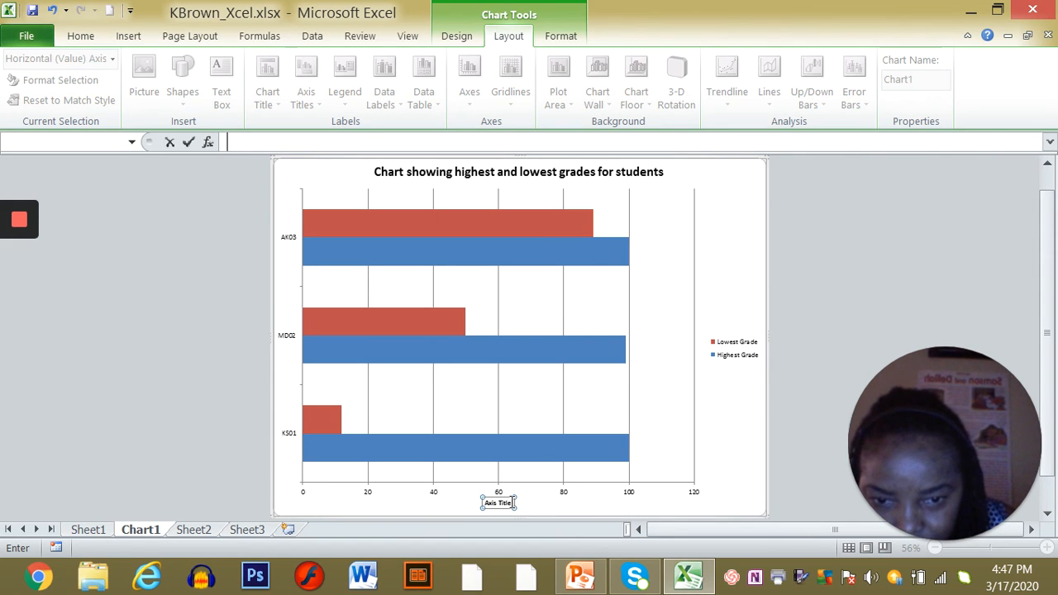
{"action": "double_click", "coordinate": [512, 502]}
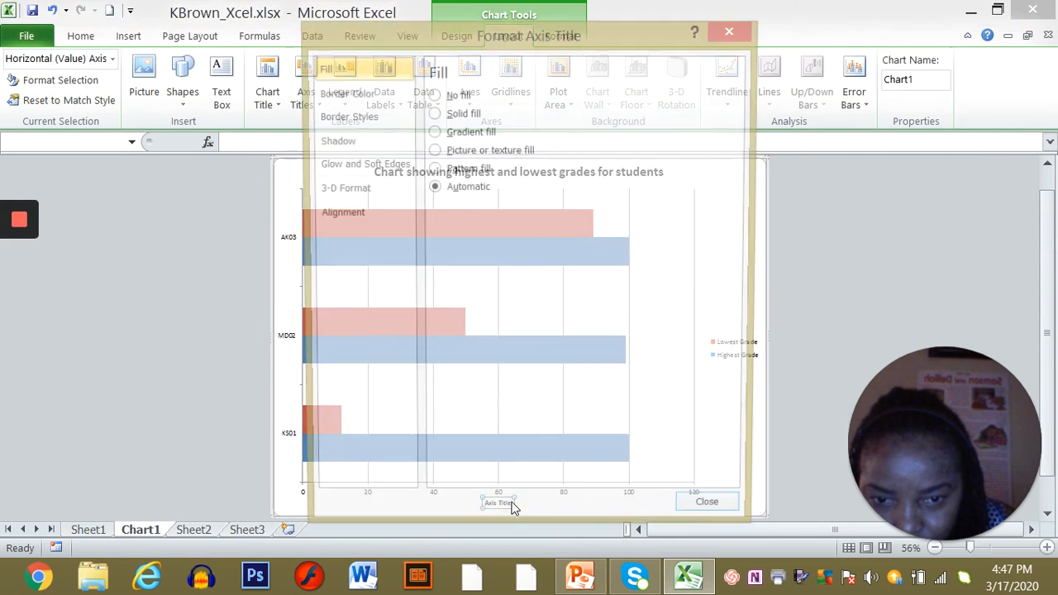
{"action": "left_click", "coordinate": [733, 30]}
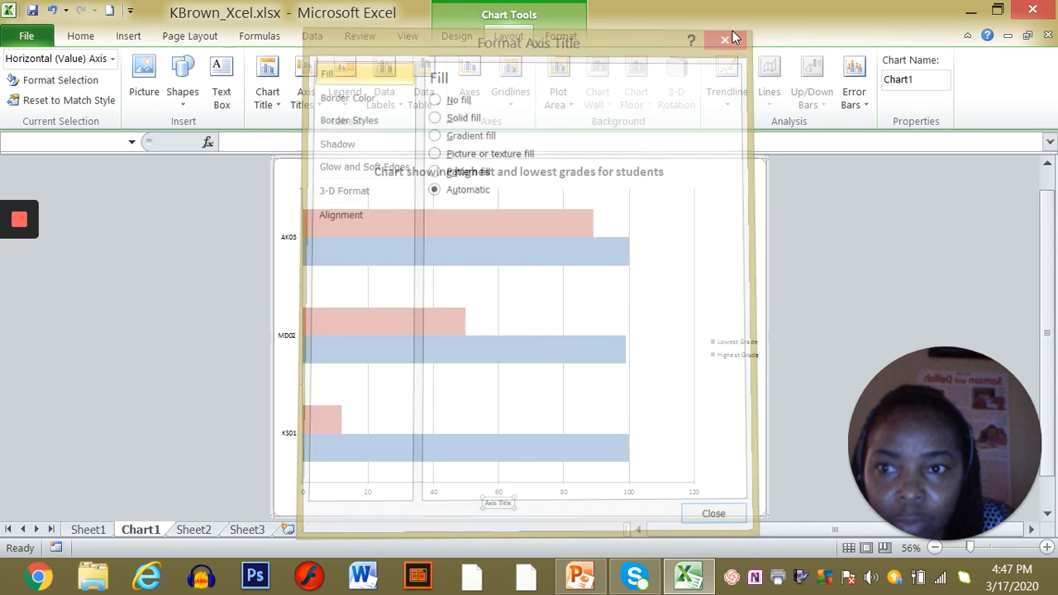
{"action": "left_click", "coordinate": [716, 470]}
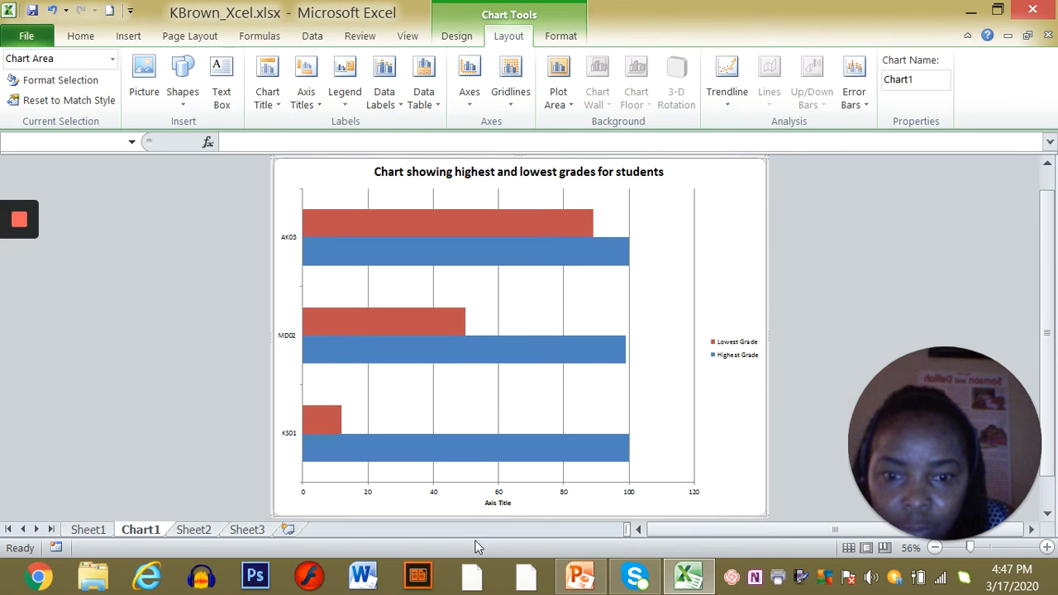
Step: Replace the placeholder text of the horizontal axis title with "Students' Grades"
{"action": "left_click", "coordinate": [495, 505]}
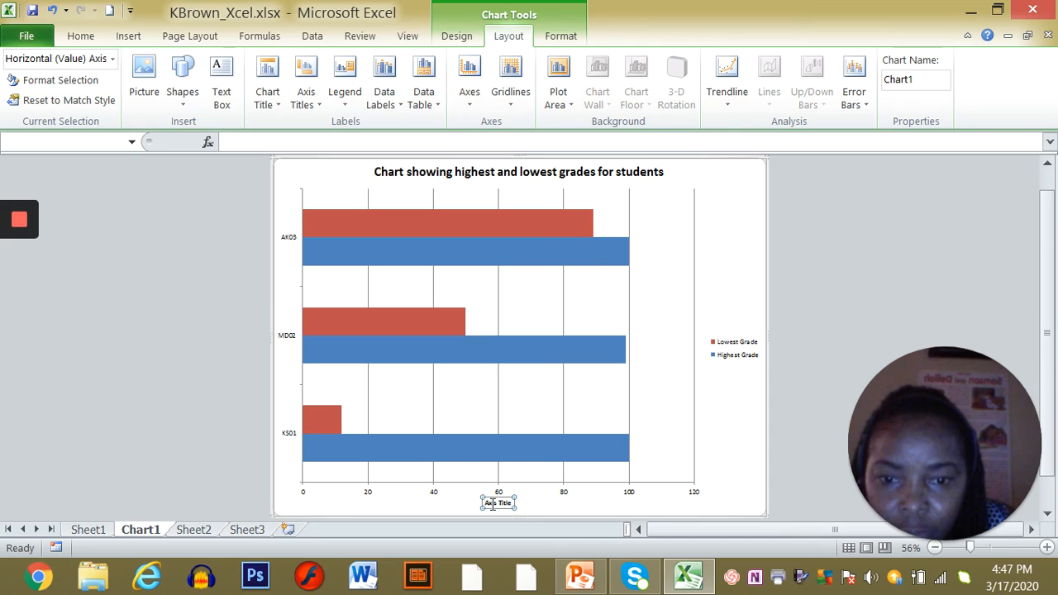
{"action": "double_click", "coordinate": [493, 504]}
{"action": "key", "text": "BackSpace"}
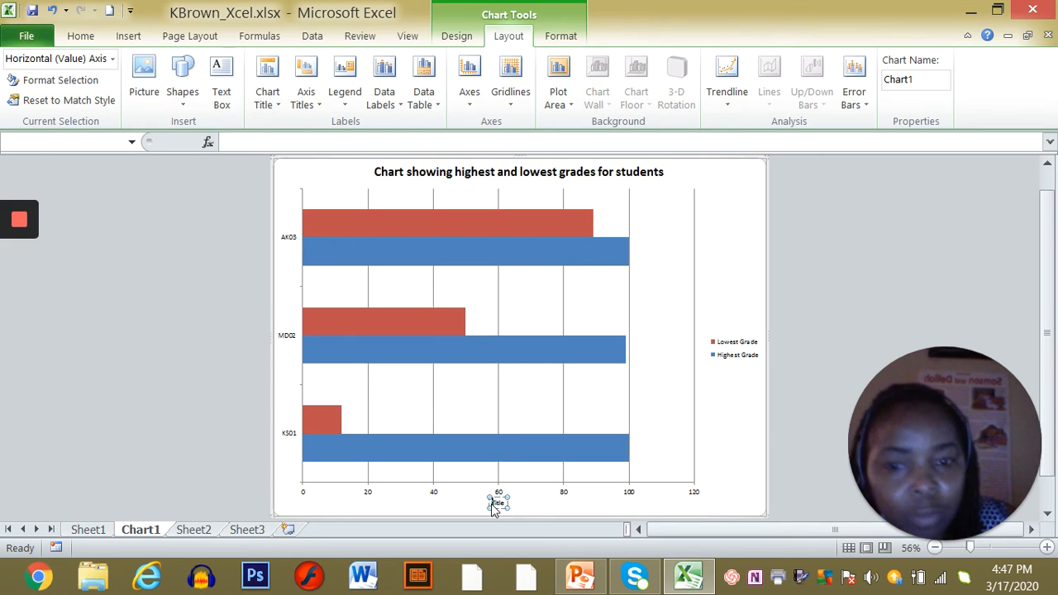
{"action": "key", "text": "Delete"}
{"action": "key", "text": "Delete"}
{"action": "key", "text": "Delete"}
{"action": "key", "text": "Delete"}
{"action": "key", "text": "Delete"}
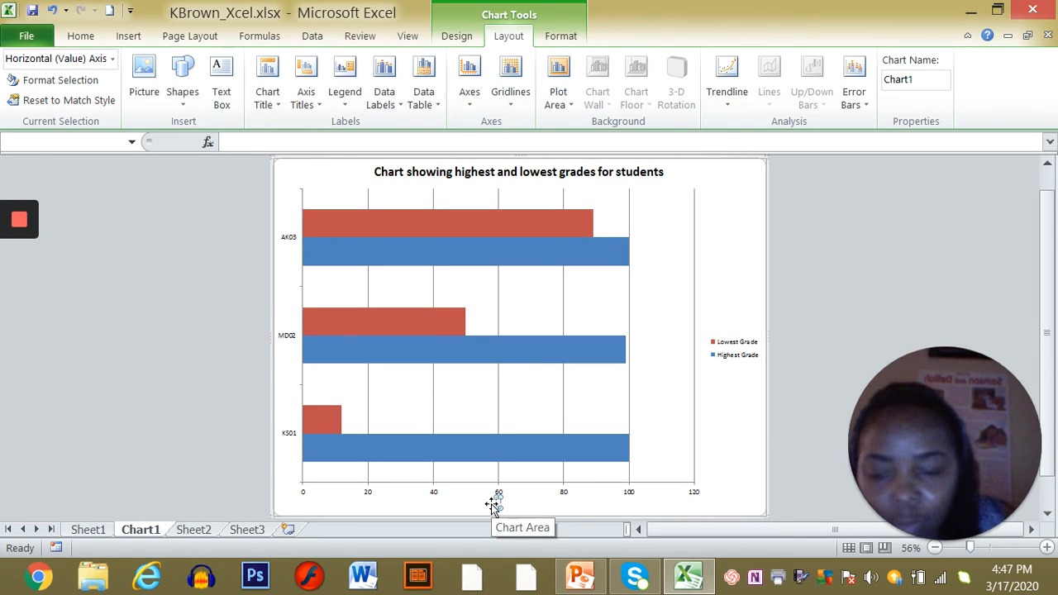
{"action": "type", "text": "Gr"}
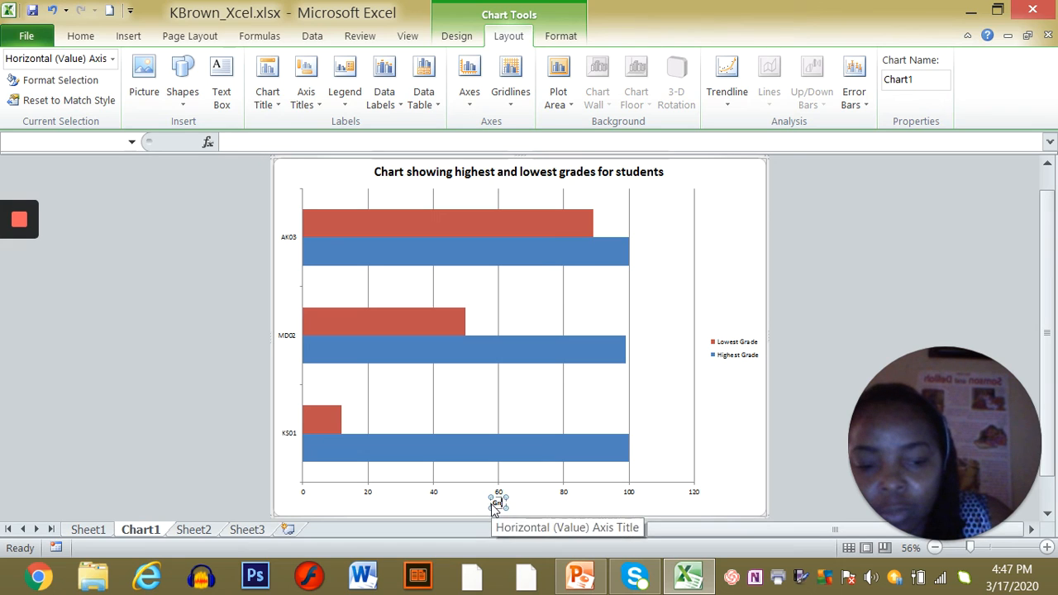
{"action": "key", "text": "BackSpace"}
{"action": "key", "text": "BackSpace"}
{"action": "type", "text": "St"}
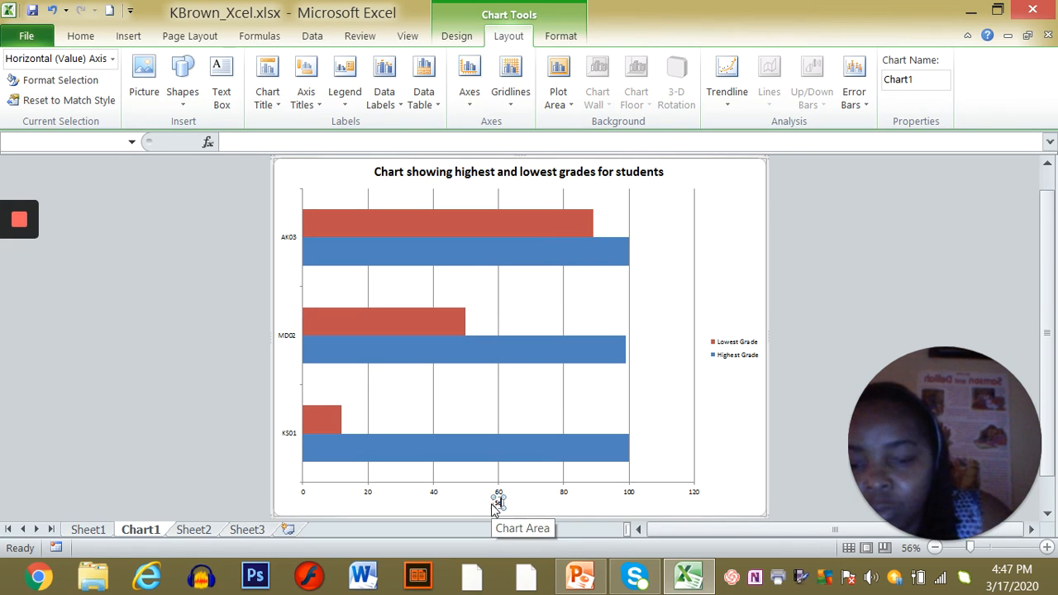
{"action": "type", "text": "udents"}
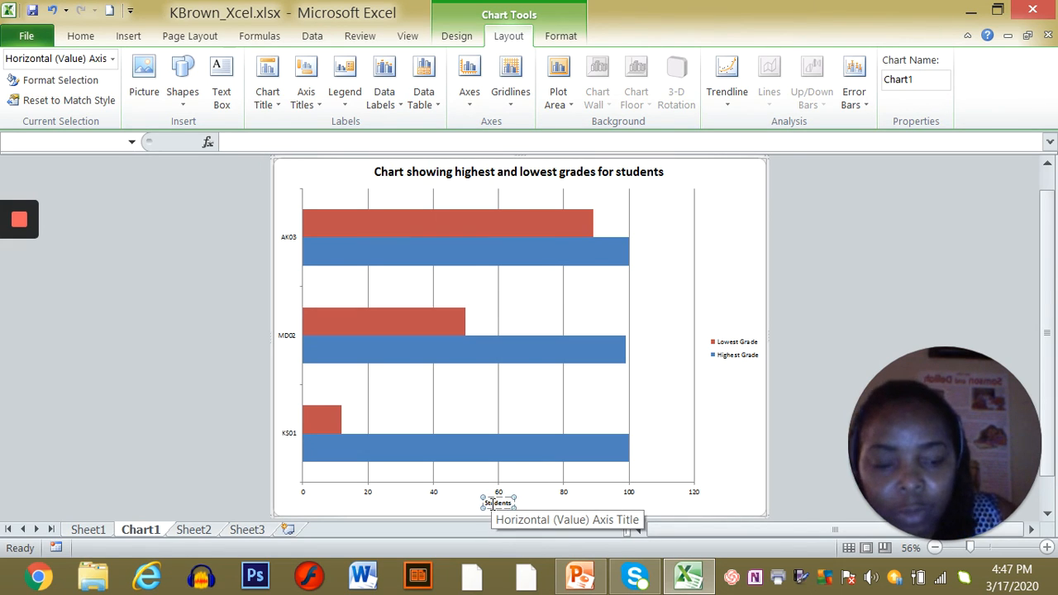
{"action": "type", "text": "' Grades"}
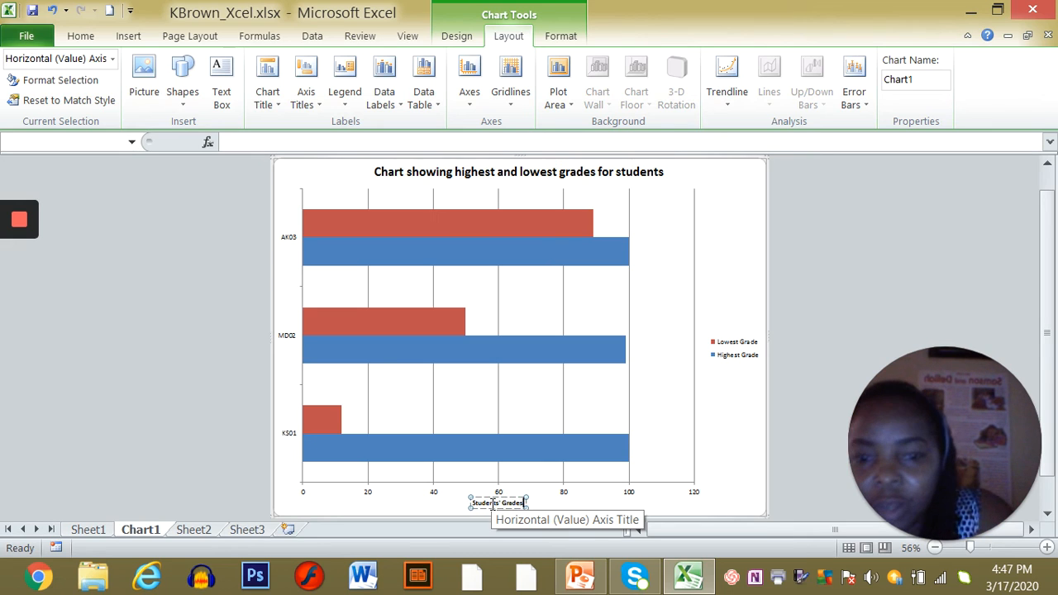
{"action": "left_click", "coordinate": [719, 482]}
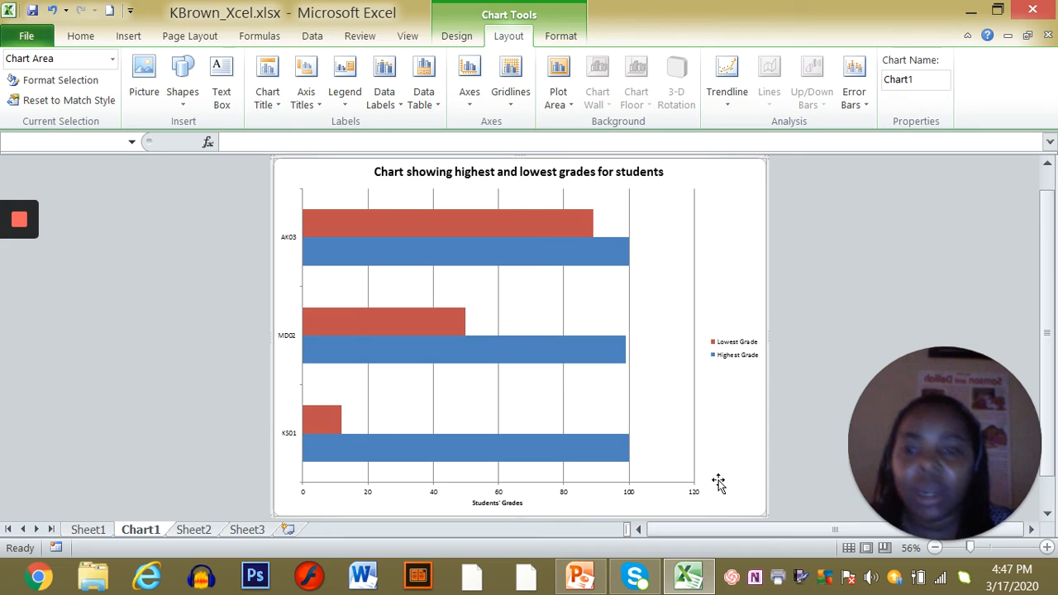
Step: Add a primary vertical axis title to the bar chart in the Vertical Title style and clear its placeholder text
{"action": "left_click", "coordinate": [319, 110]}
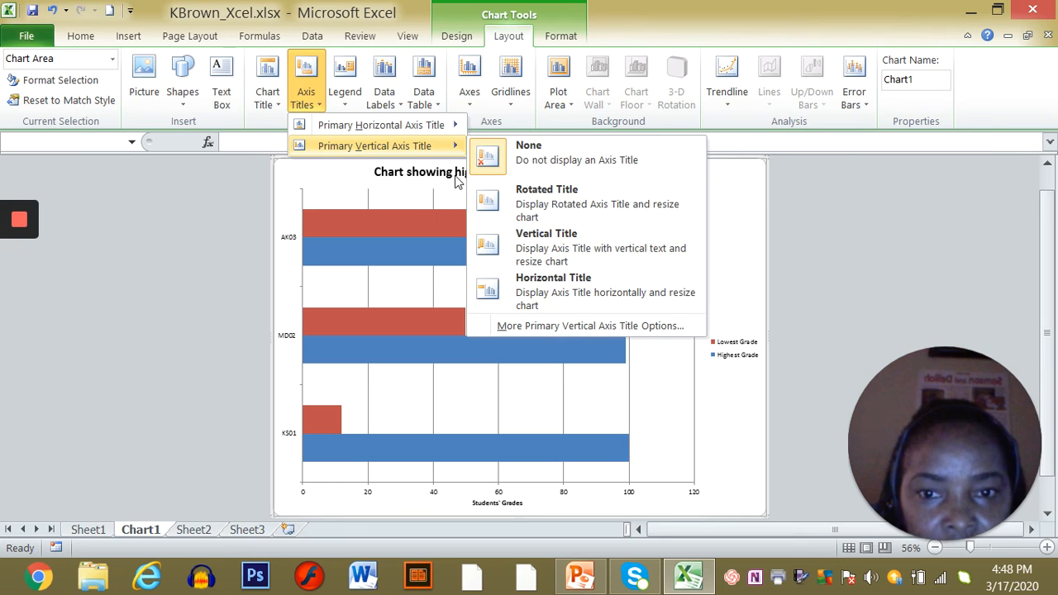
{"action": "left_click", "coordinate": [533, 256]}
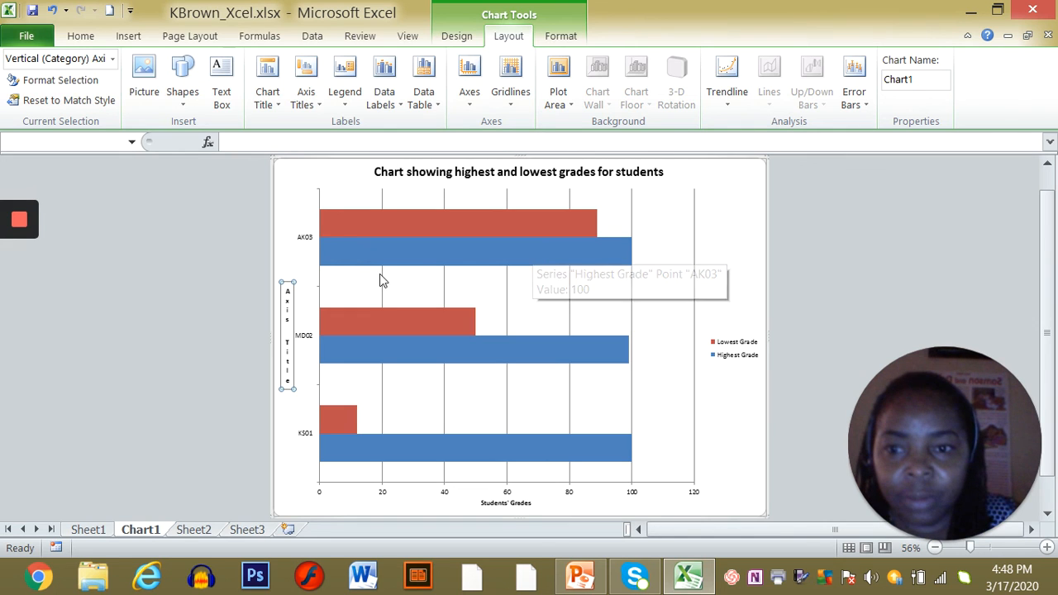
{"action": "left_click", "coordinate": [288, 291]}
{"action": "key", "text": "Delete"}
{"action": "key", "text": "Delete"}
{"action": "key", "text": "Delete"}
{"action": "key", "text": "Delete"}
{"action": "key", "text": "Delete"}
{"action": "key", "text": "Delete"}
{"action": "key", "text": "Delete"}
{"action": "key", "text": "Delete"}
{"action": "key", "text": "Delete"}
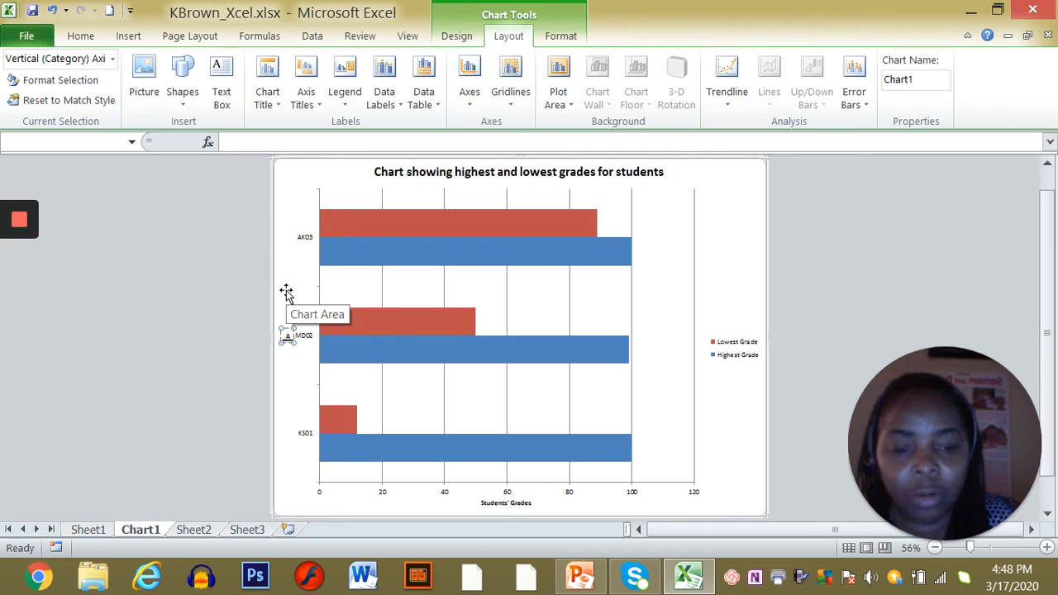
{"action": "key", "text": "Delete"}
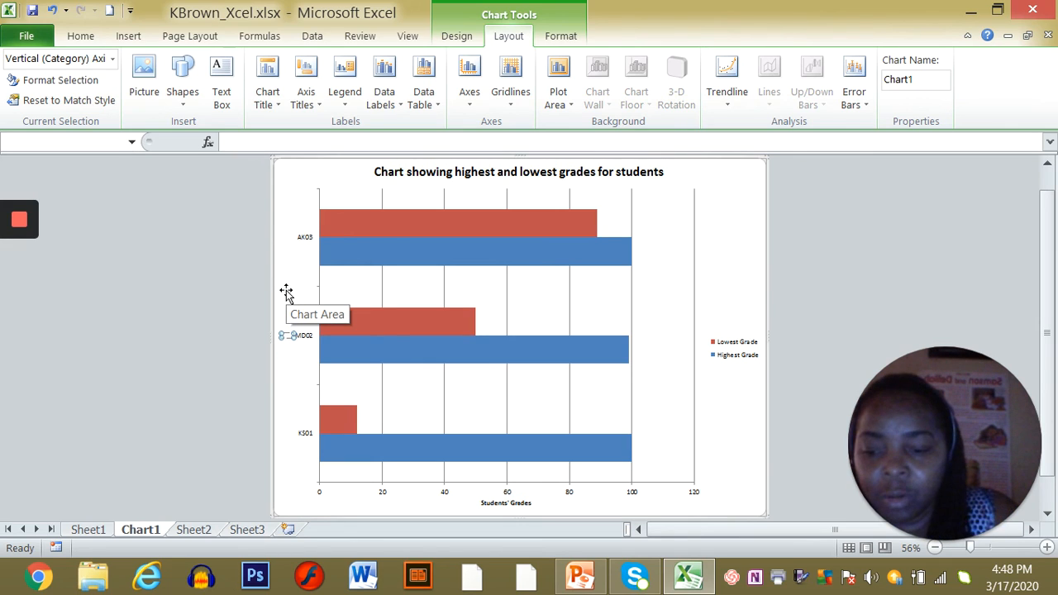
Step: Enter "Students Names" as the vertical axis title text
{"action": "type", "text": "S"}
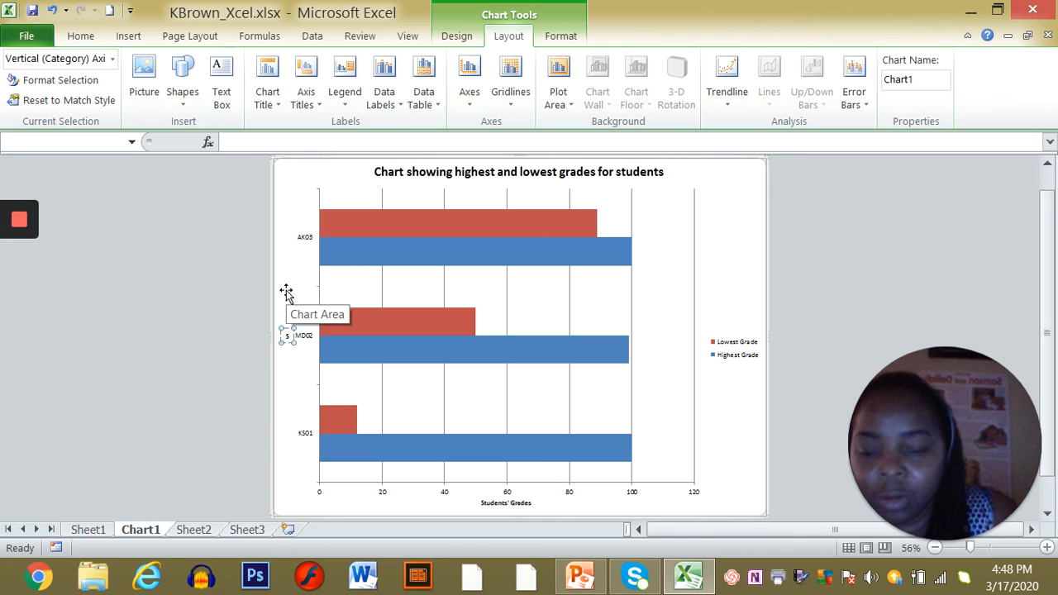
{"action": "type", "text": "tudents"}
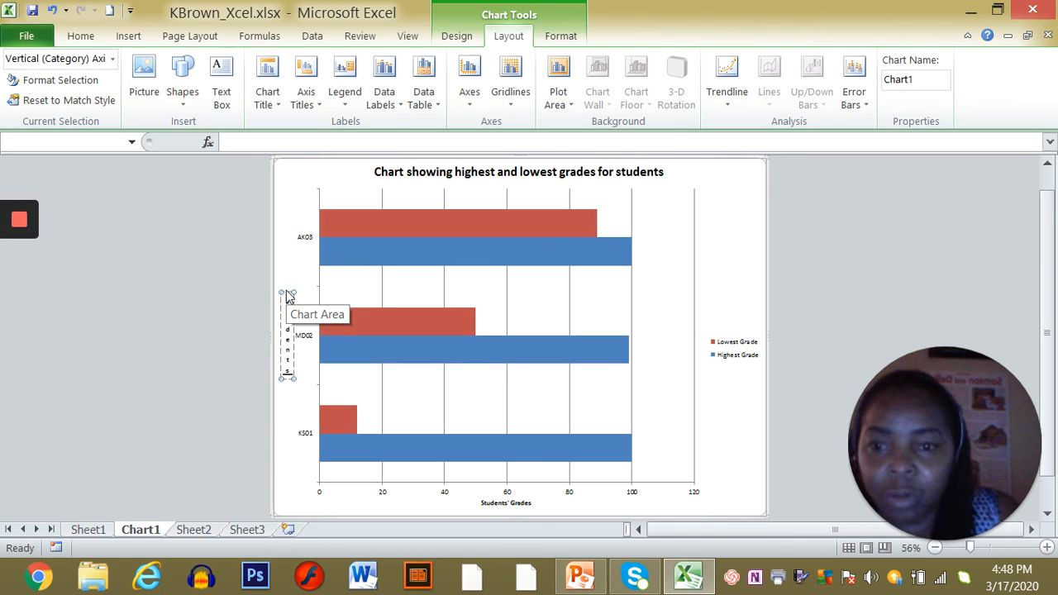
{"action": "type", "text": "'"}
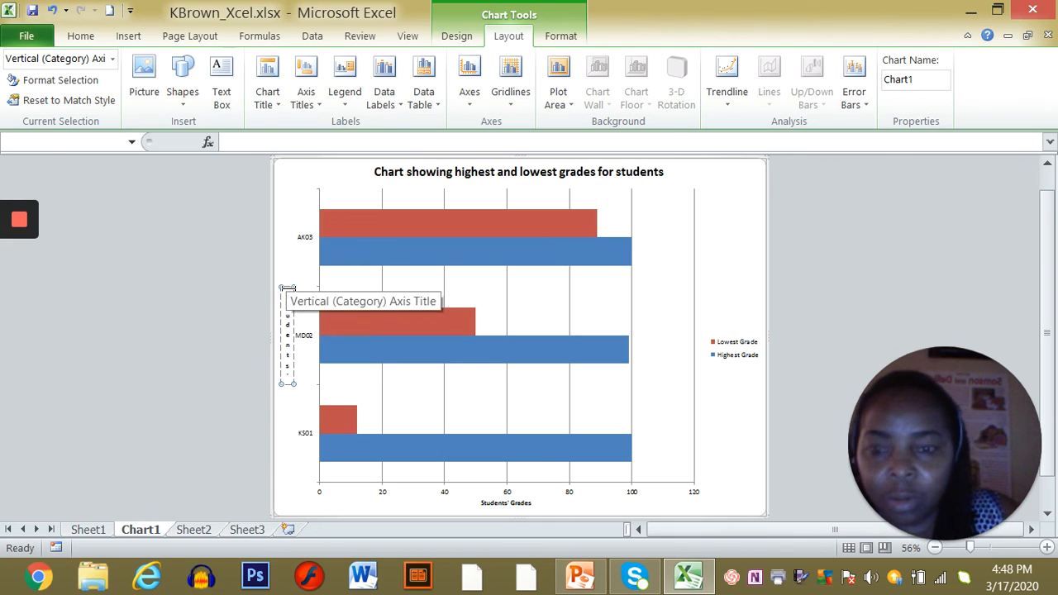
{"action": "key", "text": "BackSpace"}
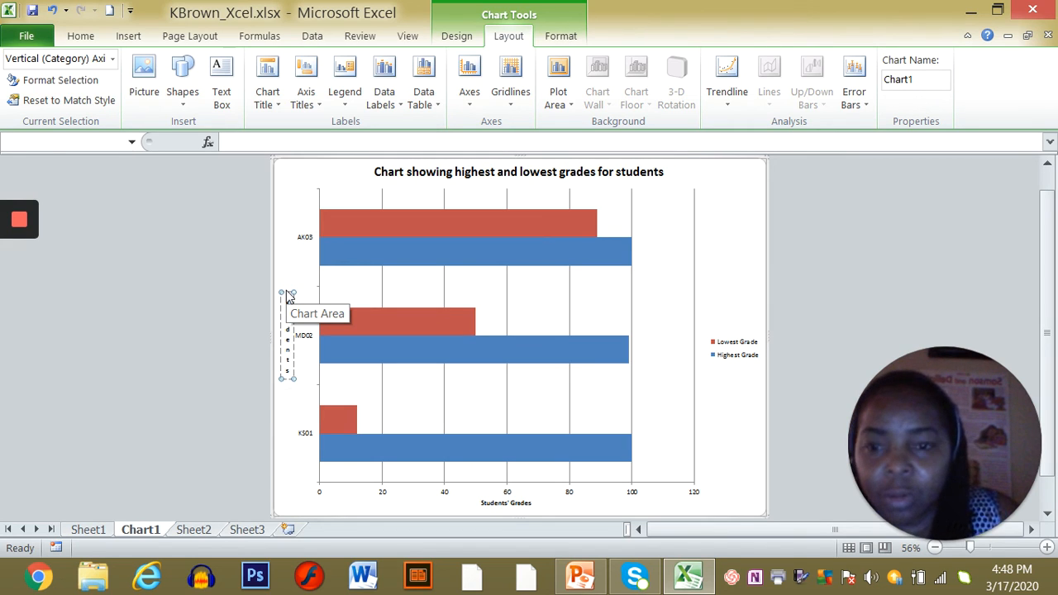
{"action": "type", "text": "Ne"}
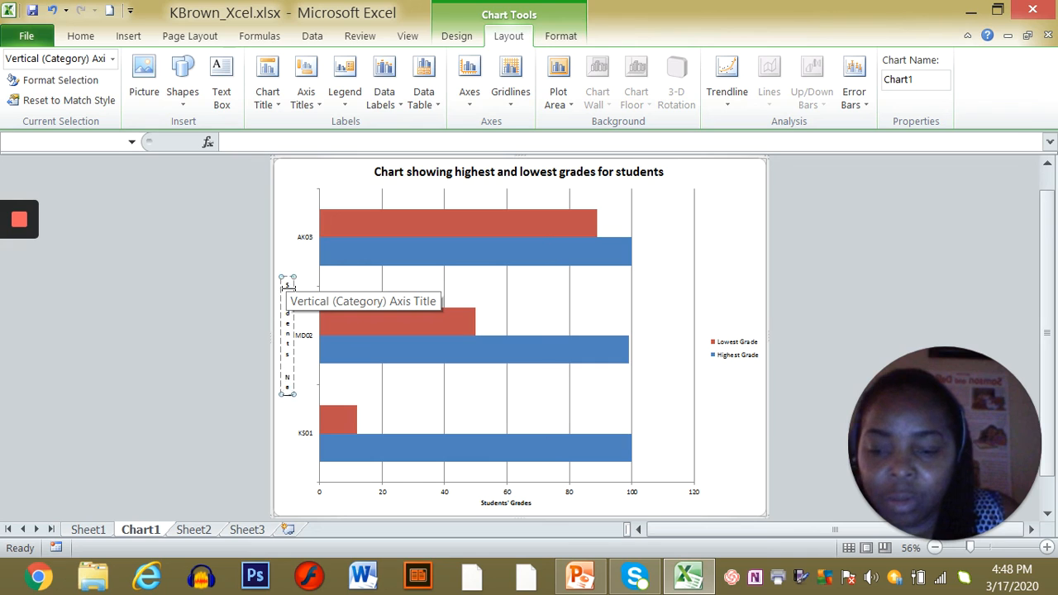
{"action": "type", "text": "ames"}
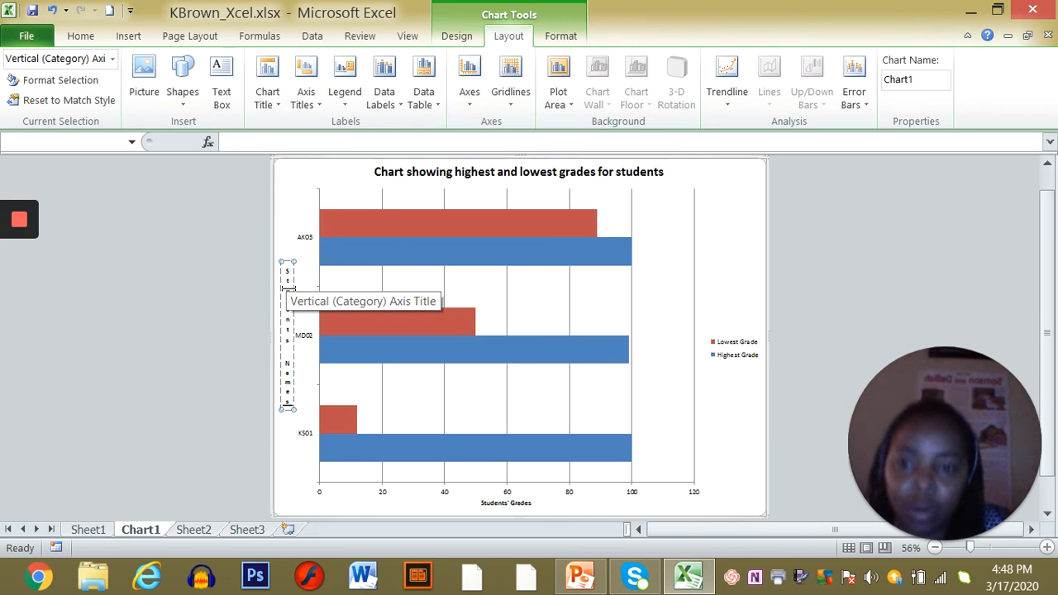
{"action": "left_click", "coordinate": [747, 296]}
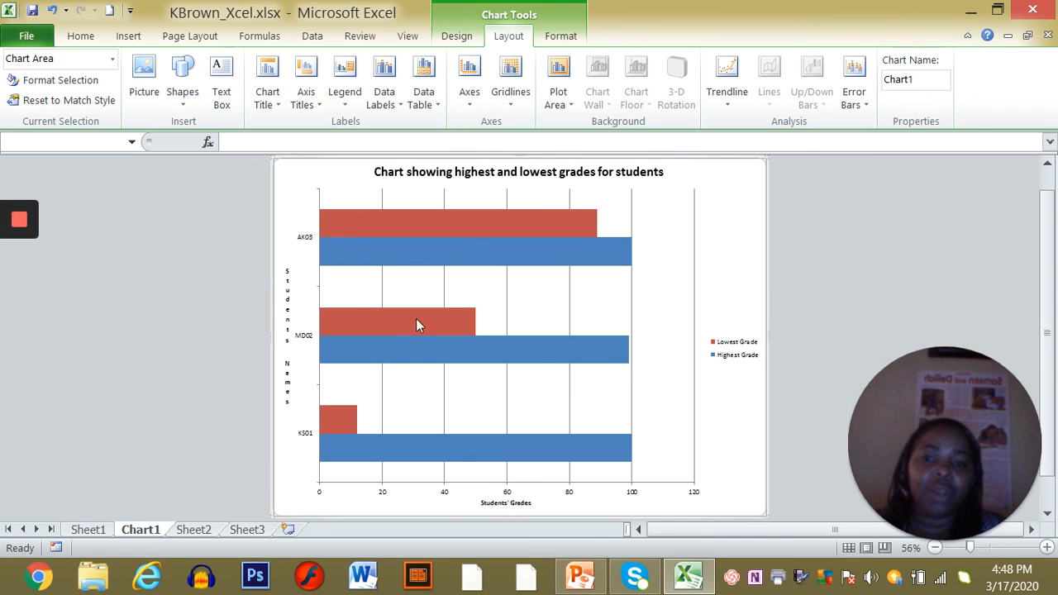
Step: Replace the word "Names" in the vertical axis title with "ID" so it reads "Students ID"
{"action": "left_click", "coordinate": [288, 307]}
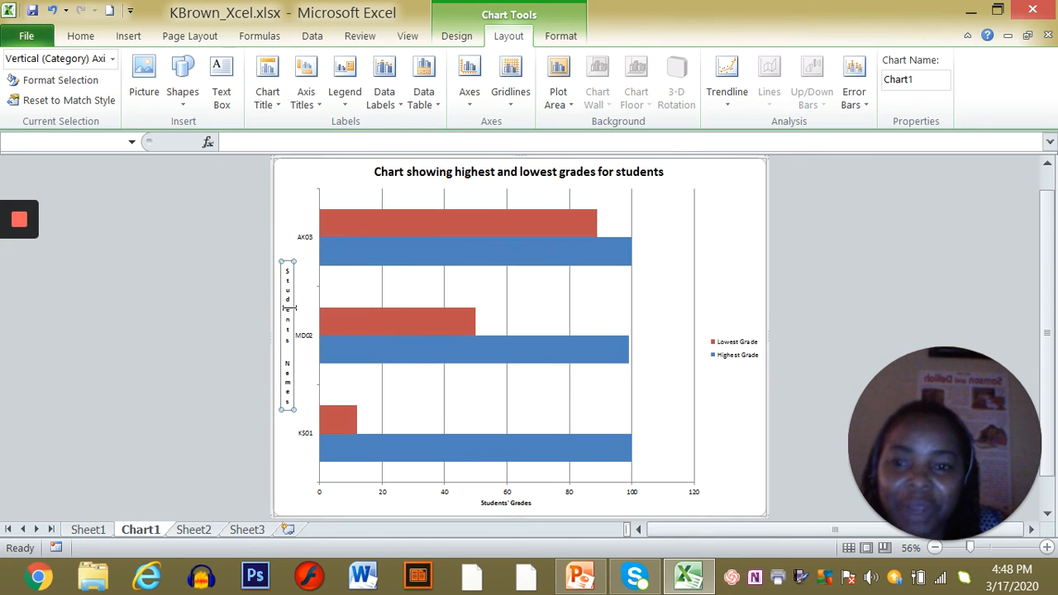
{"action": "left_click", "coordinate": [288, 362]}
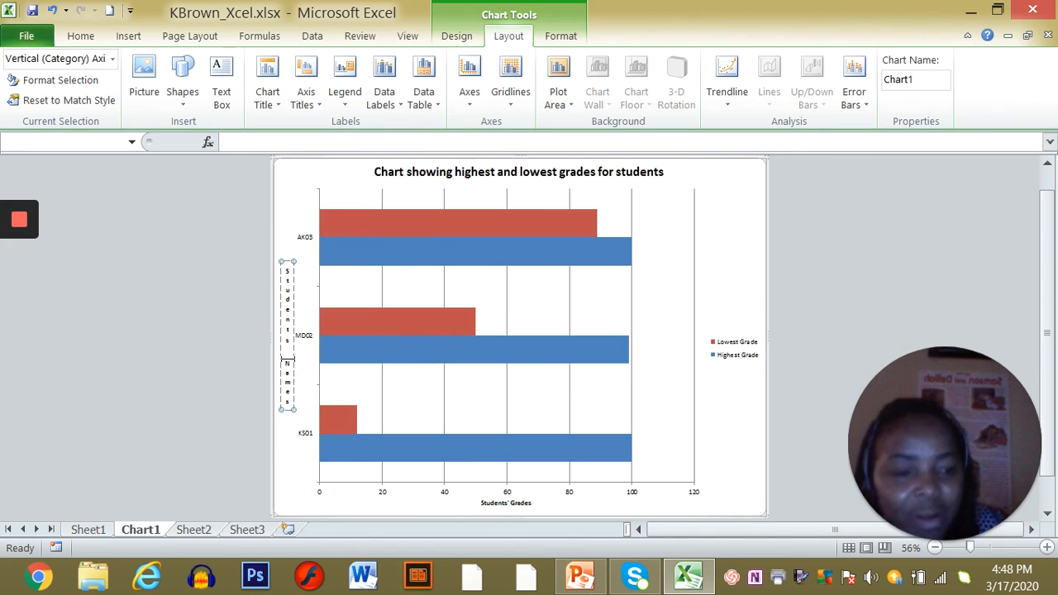
{"action": "key", "text": "BackSpace"}
{"action": "key", "text": "Delete"}
{"action": "key", "text": "Delete"}
{"action": "key", "text": "Delete"}
{"action": "key", "text": "Delete"}
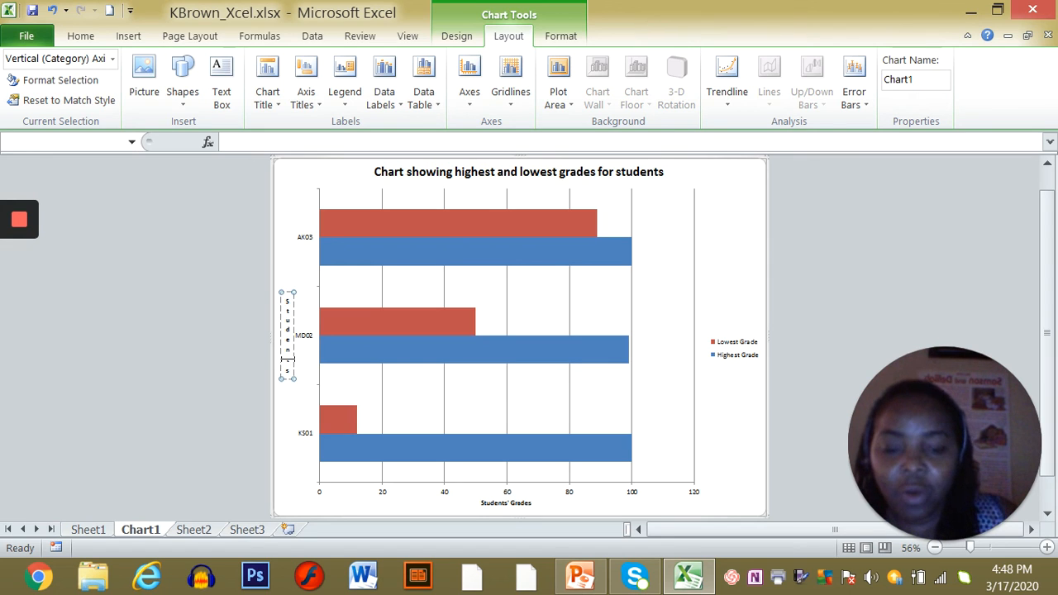
{"action": "type", "text": "ID"}
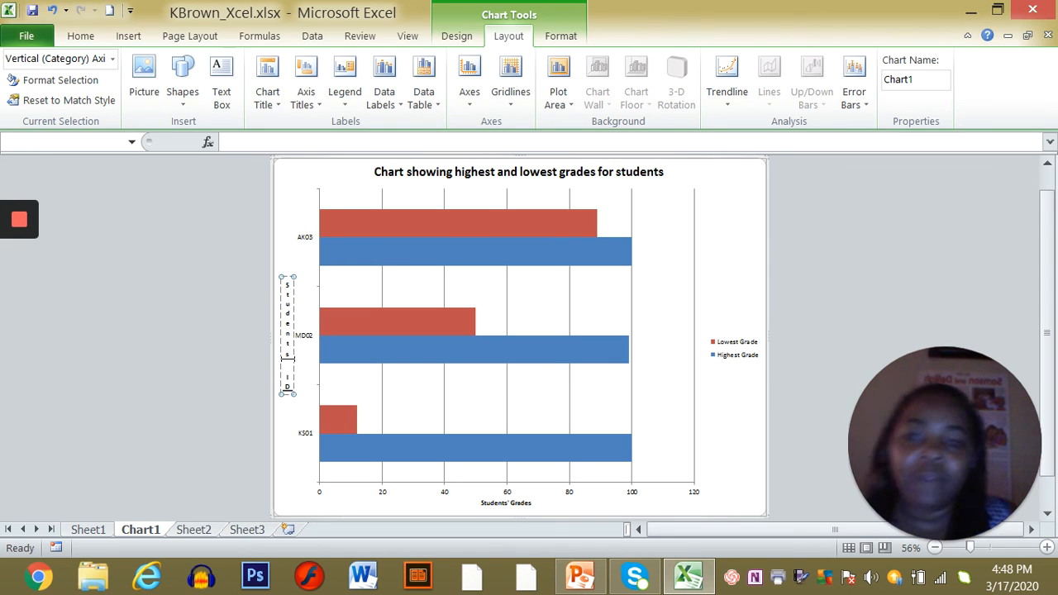
{"action": "left_click", "coordinate": [721, 302]}
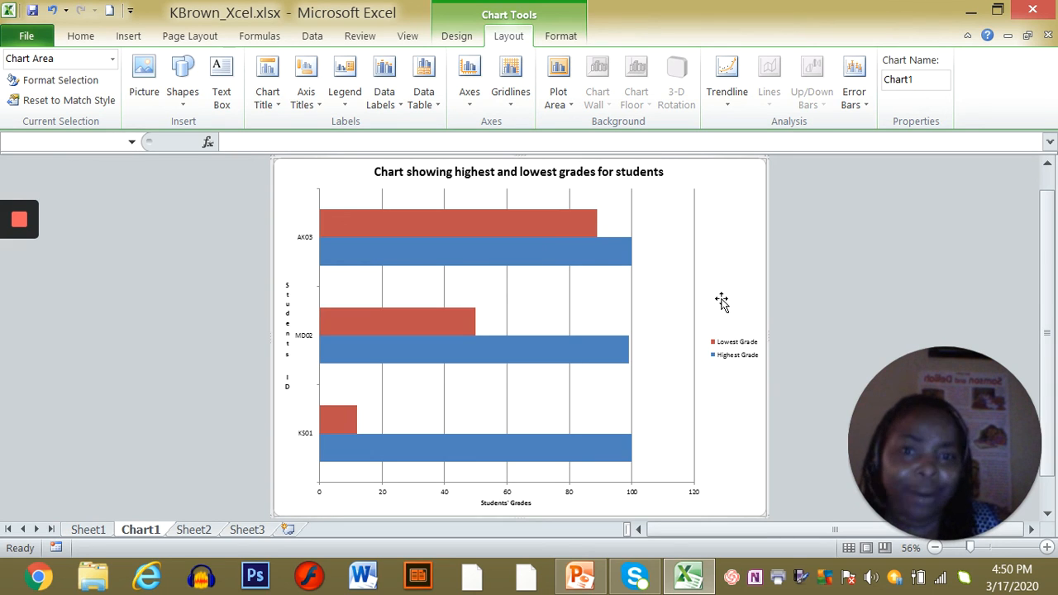
{"action": "mouse_move", "coordinate": [478, 322]}
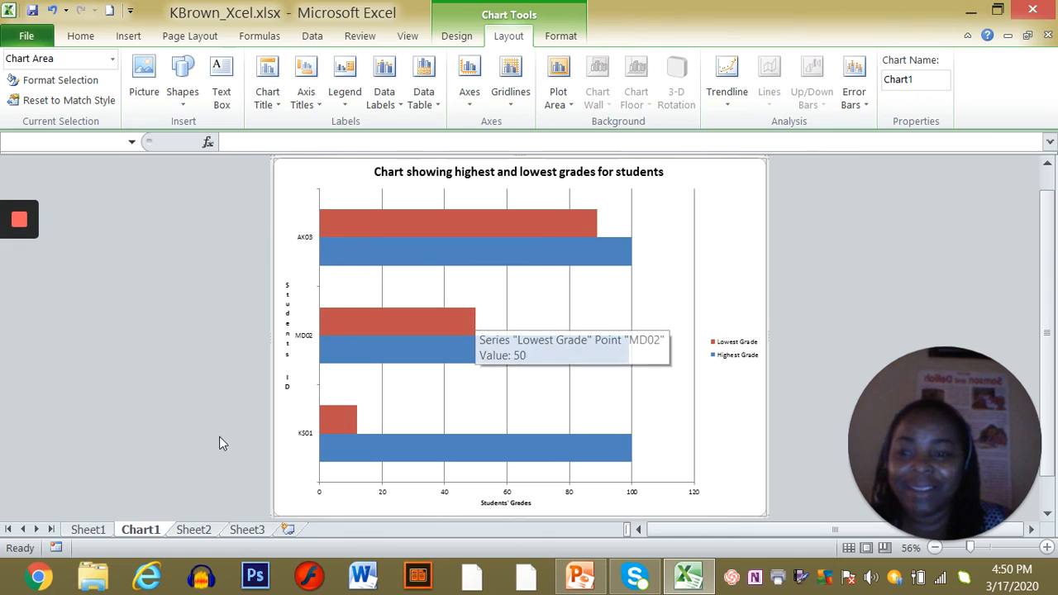